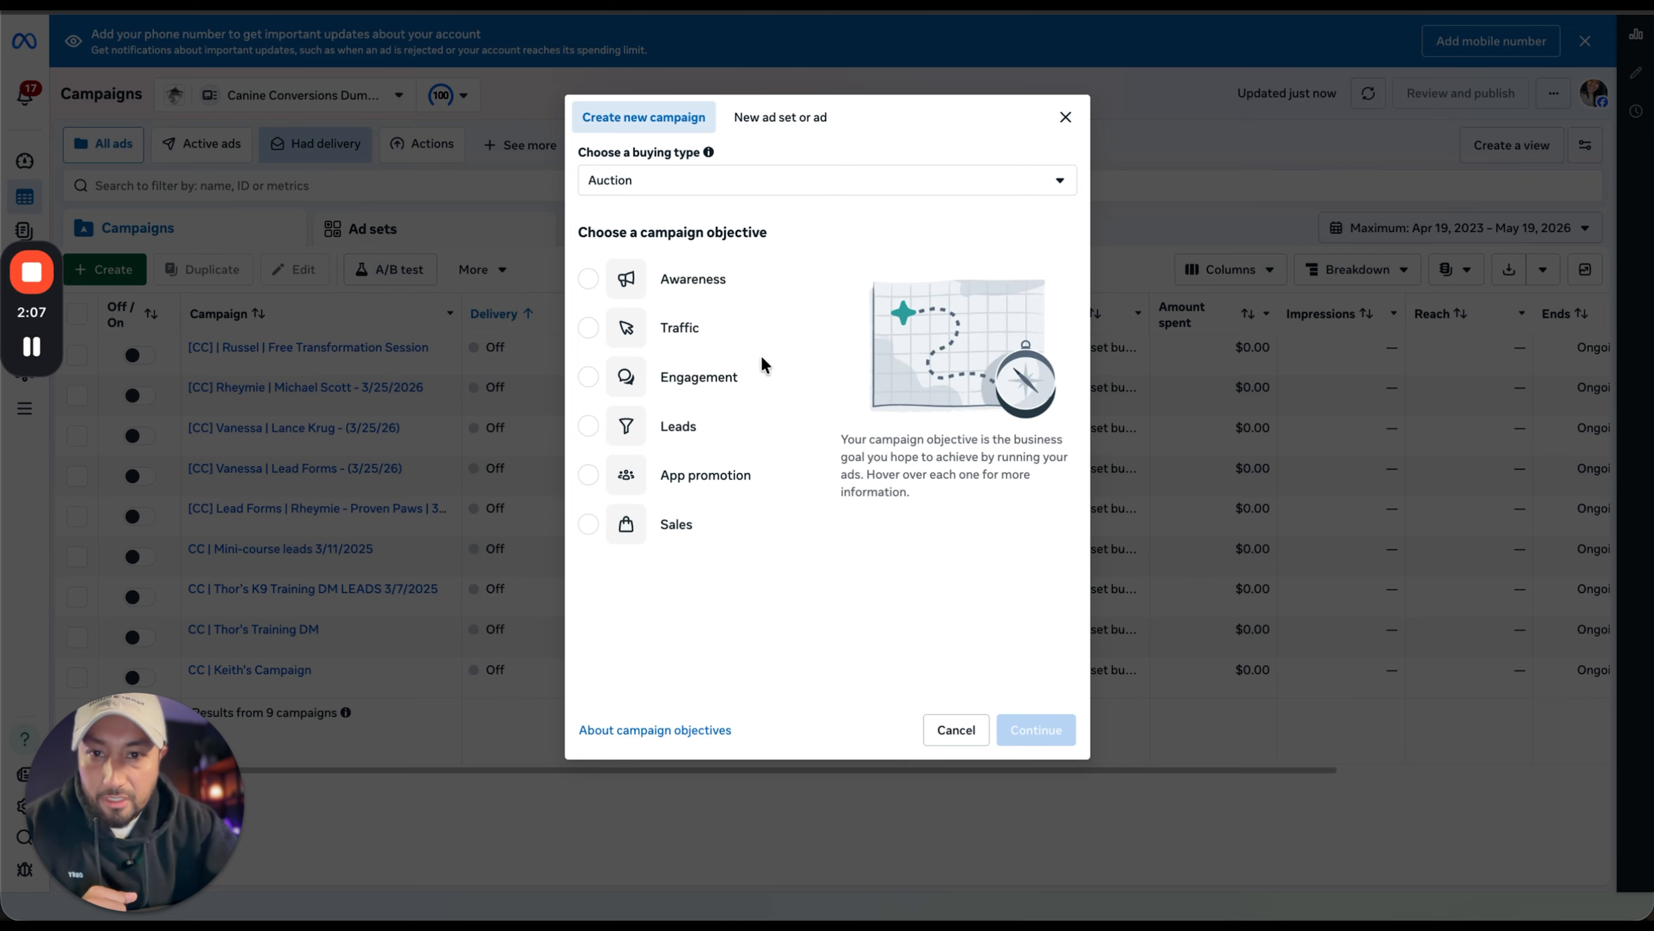
# - Create a new auction campaign with the Leads objective
pyautogui.moveTo(679, 291)
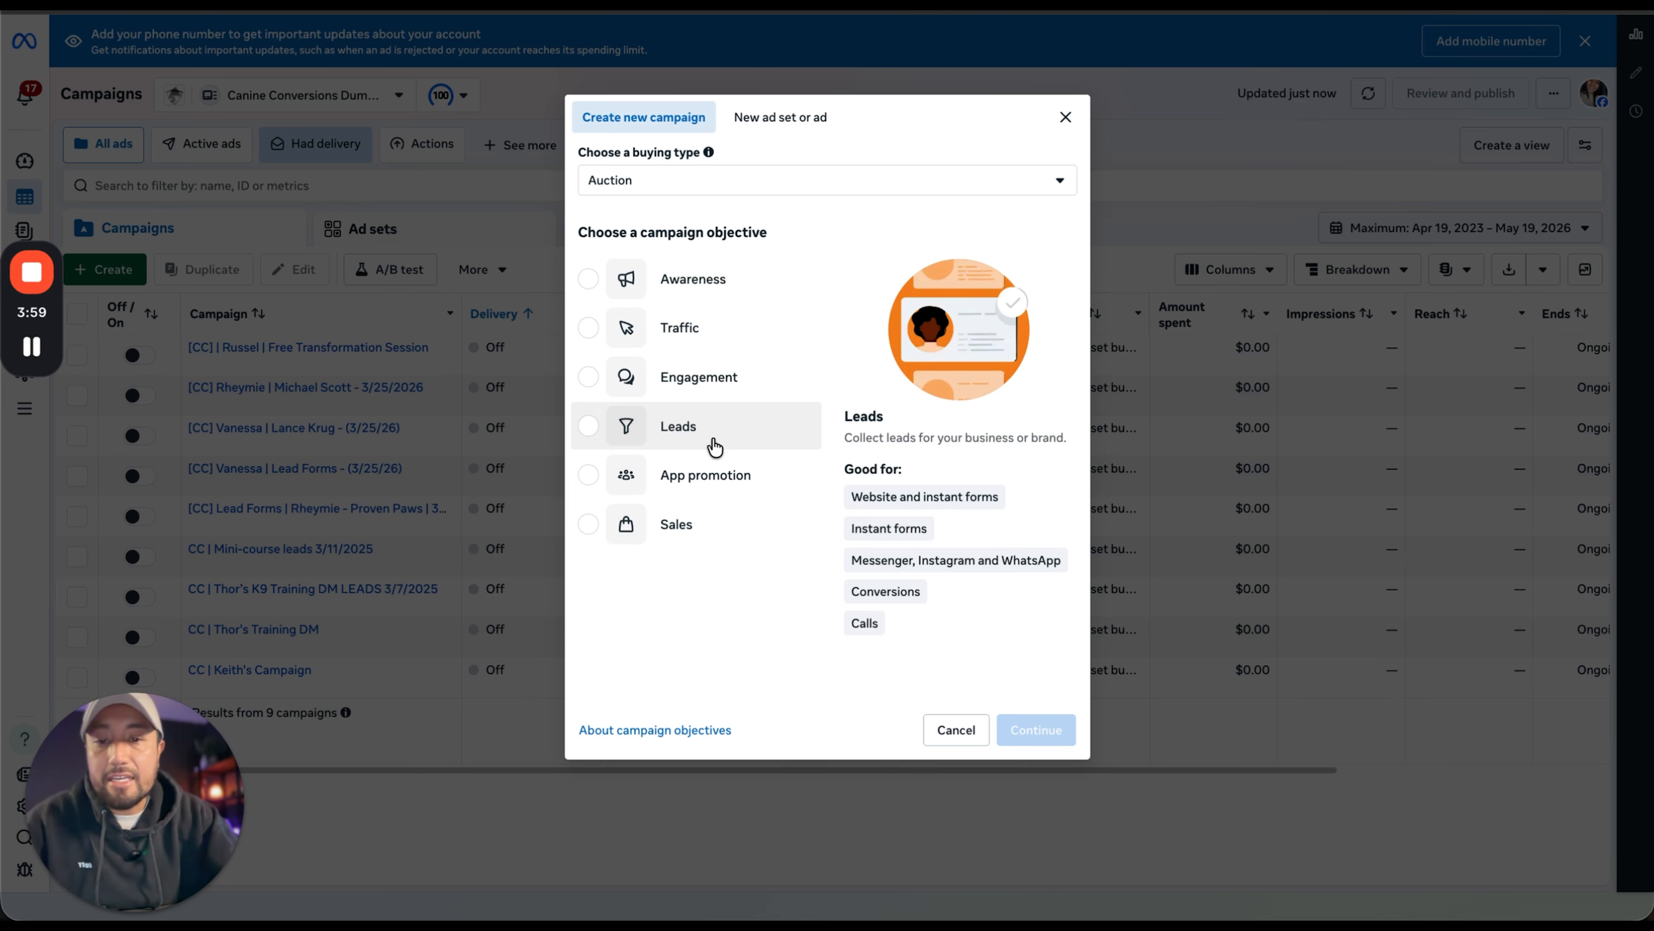
pyautogui.click(684, 548)
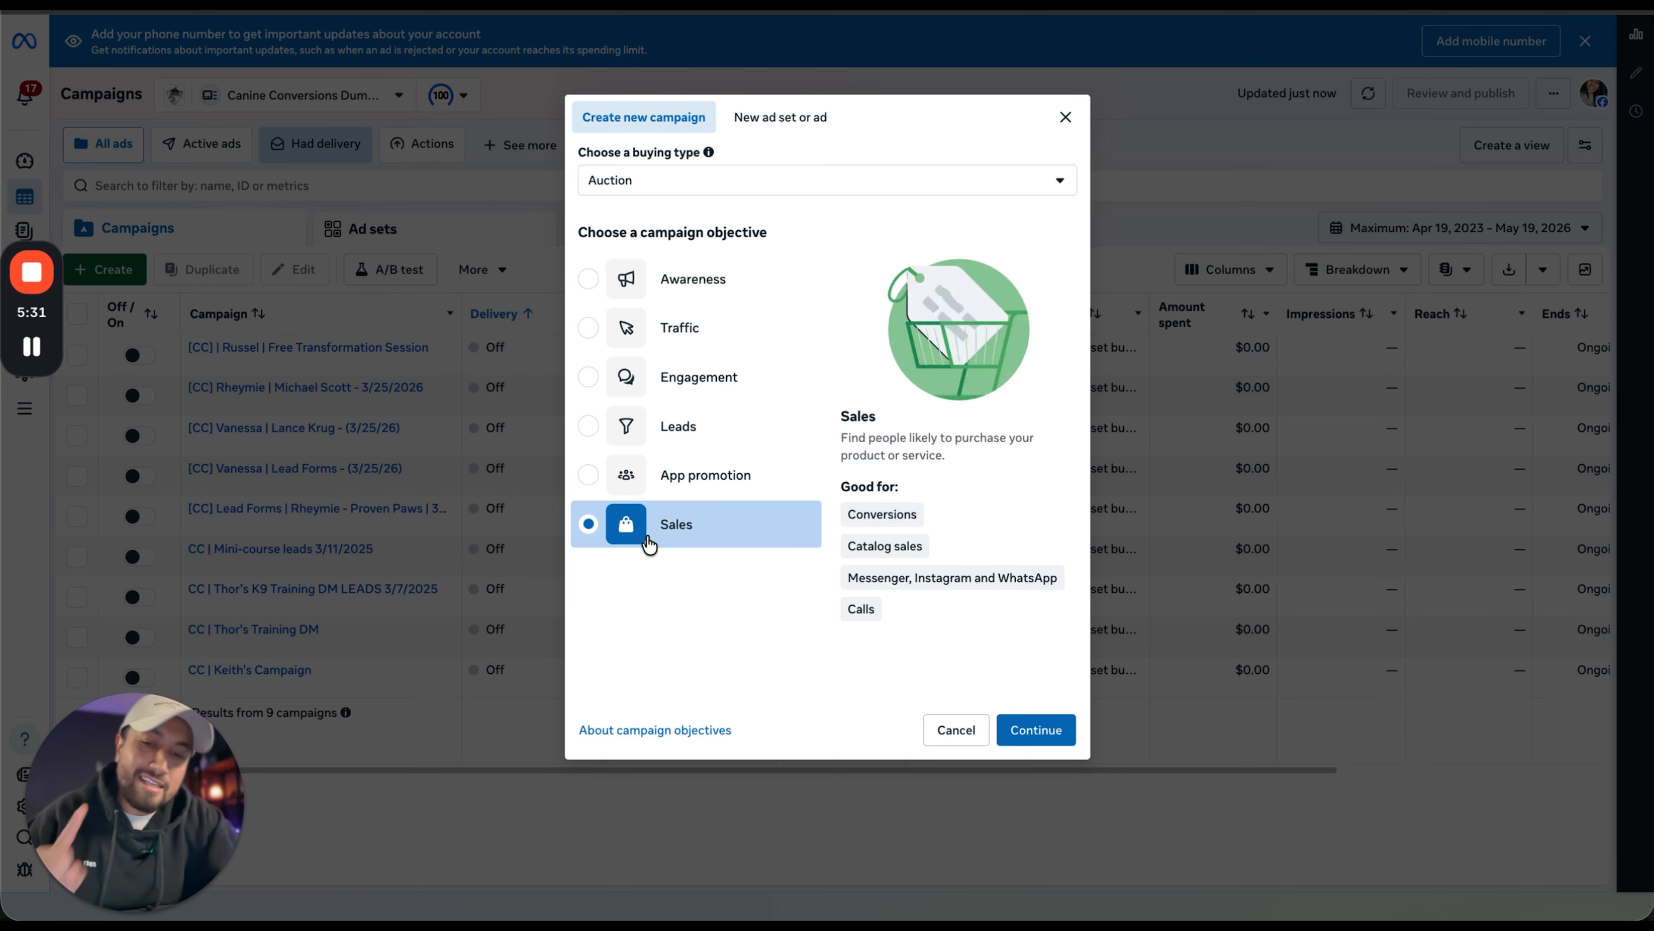
pyautogui.click(710, 427)
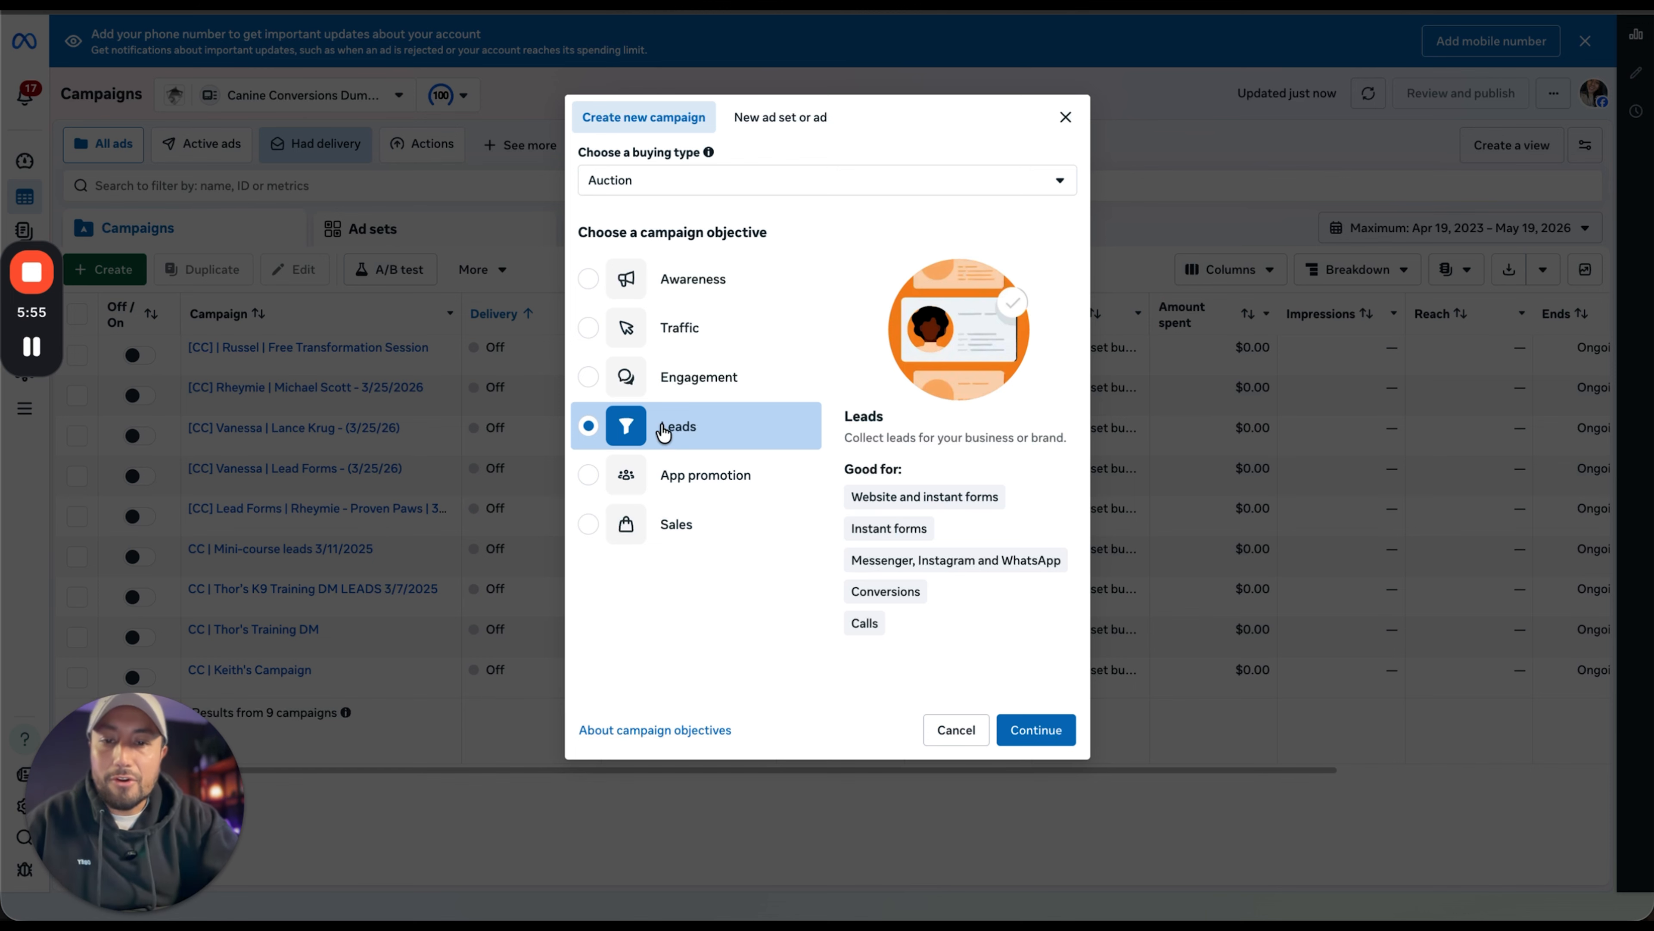
pyautogui.click(1008, 736)
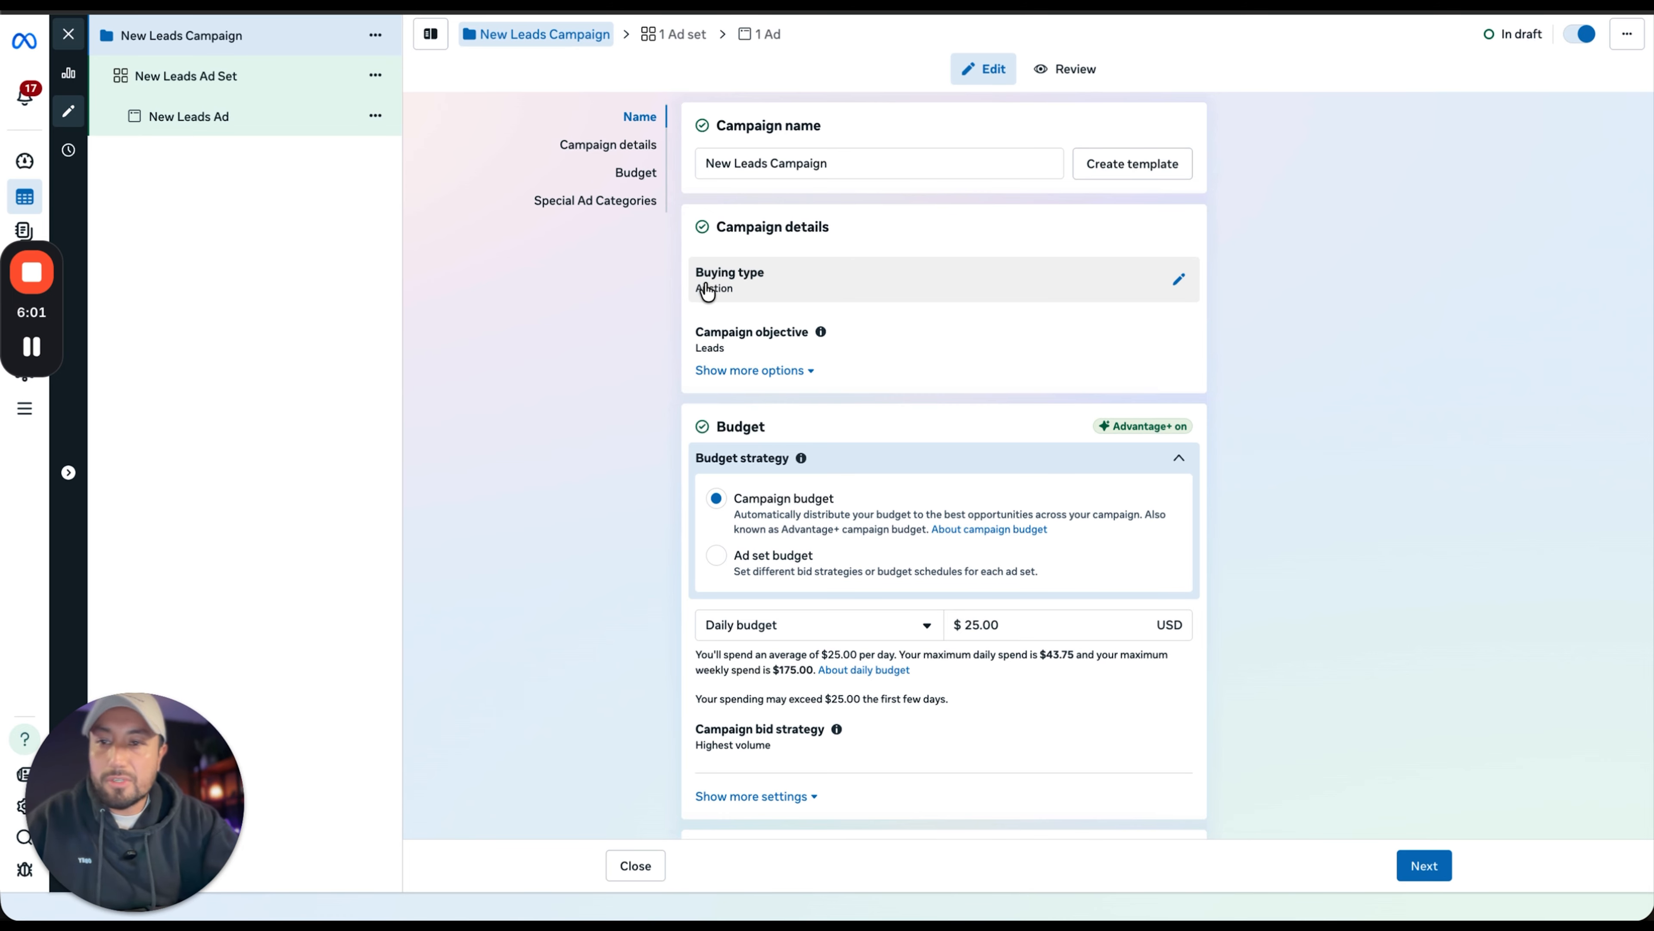
# - Switch the campaign's budget strategy to Ad set budget and disable sharing up to 20% of the budget with other ad sets
pyautogui.tripleClick(831, 162)
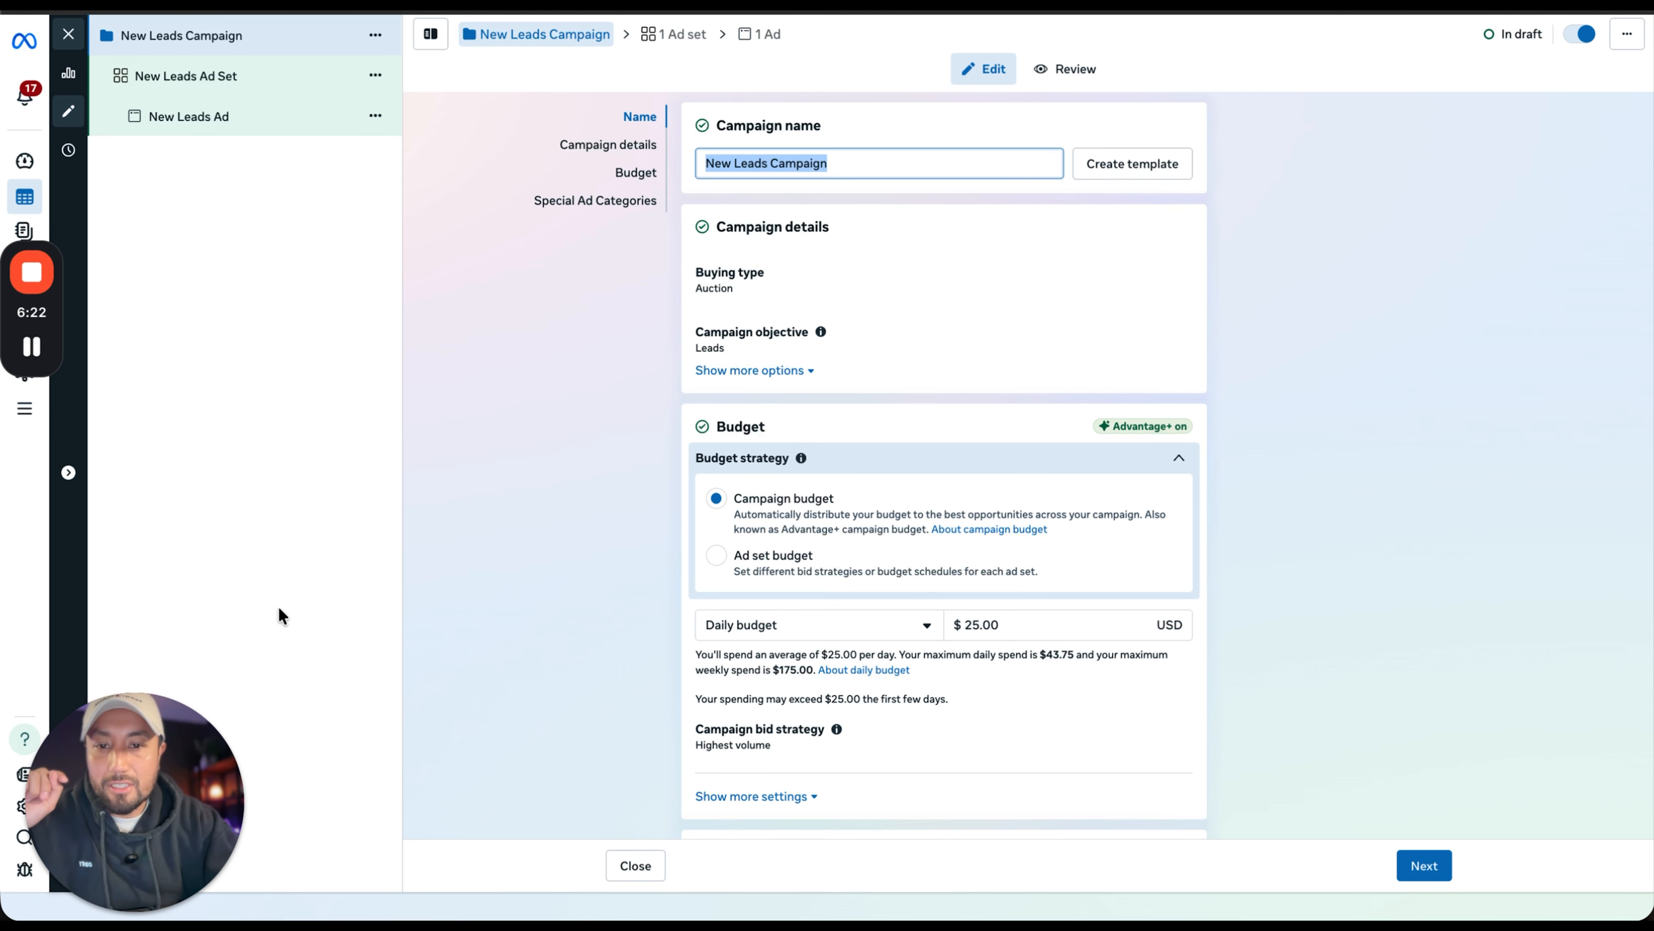
pyautogui.click(840, 569)
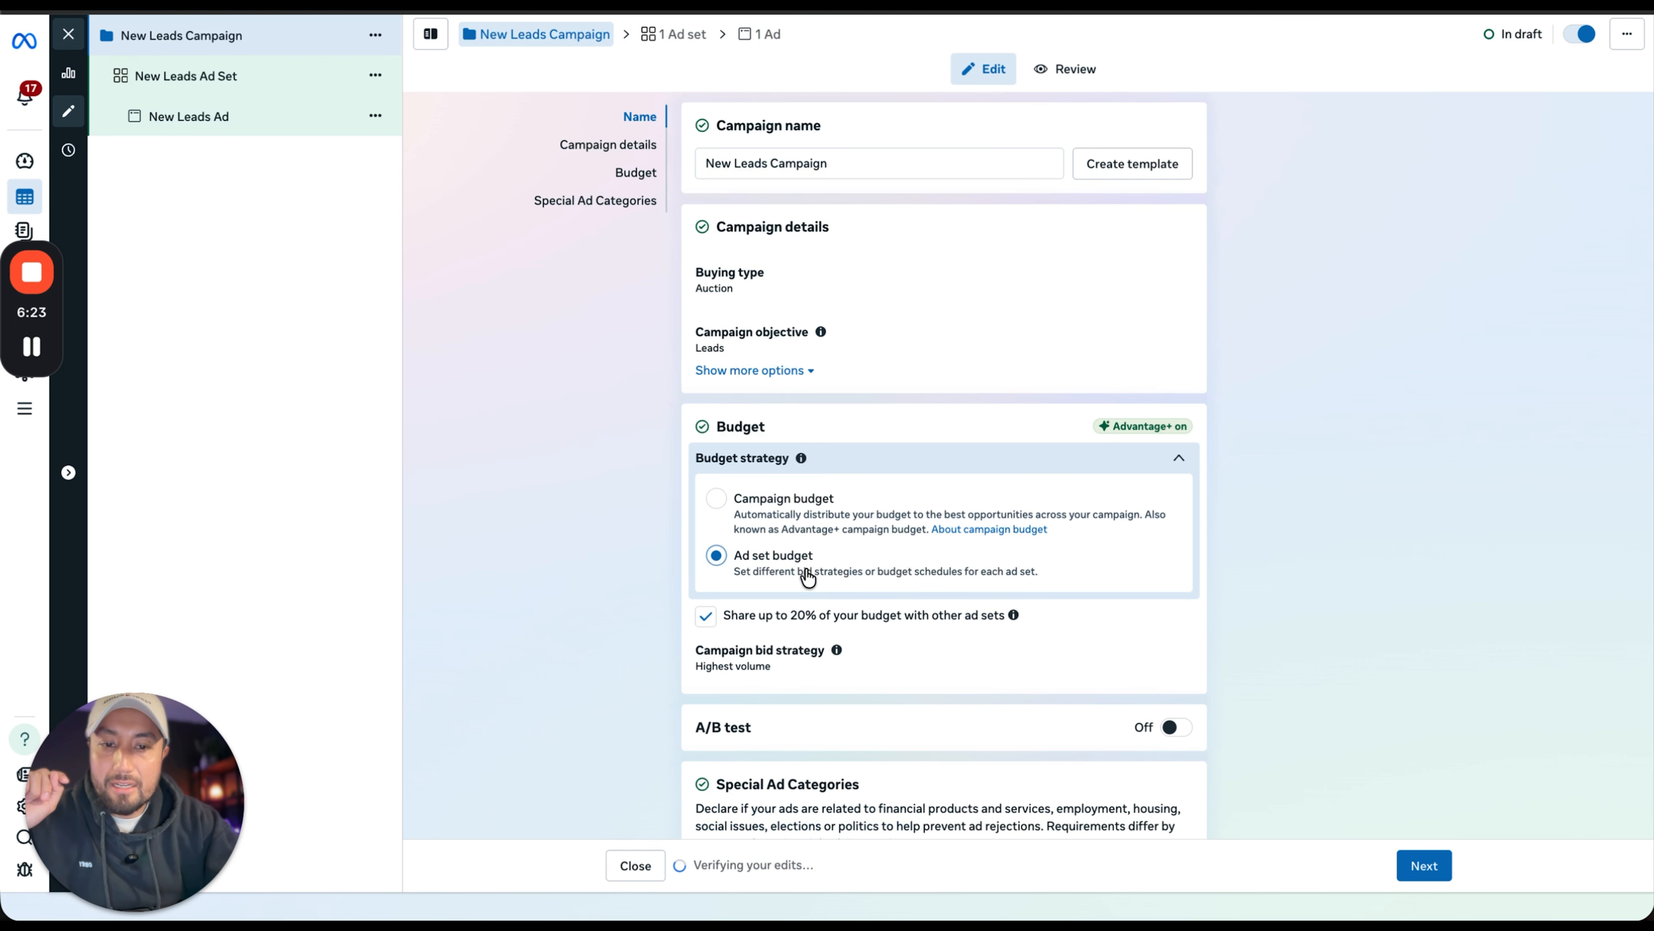
pyautogui.click(713, 624)
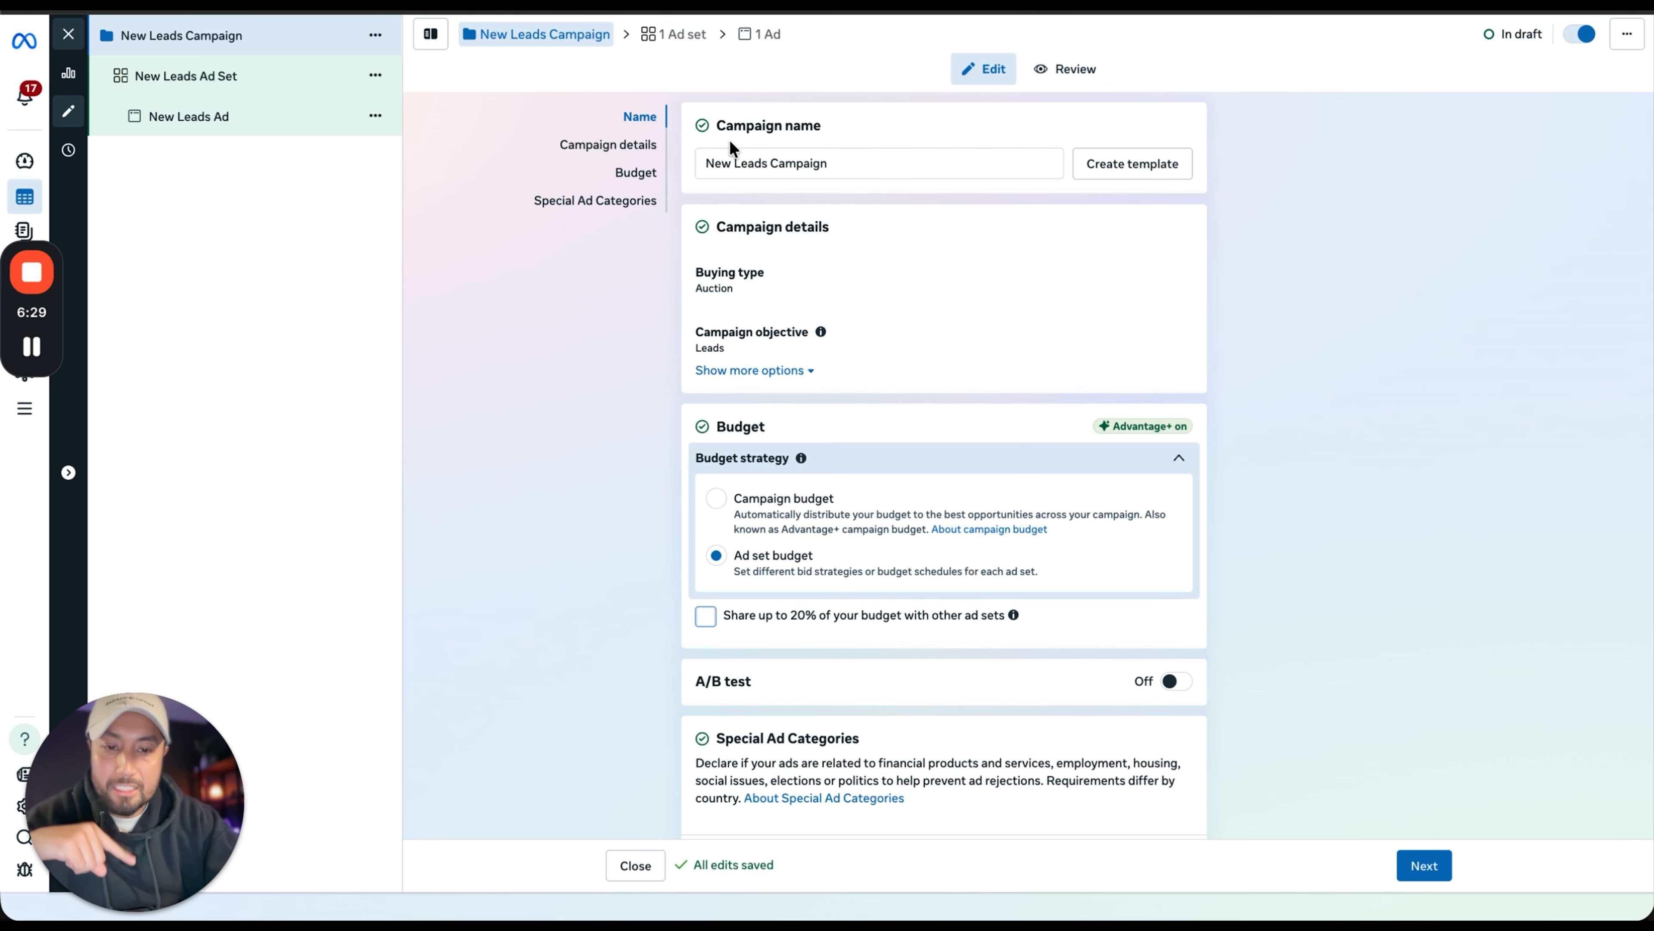
pyautogui.scroll(-2, 1466, 420)
pyautogui.scroll(2, 1459, 417)
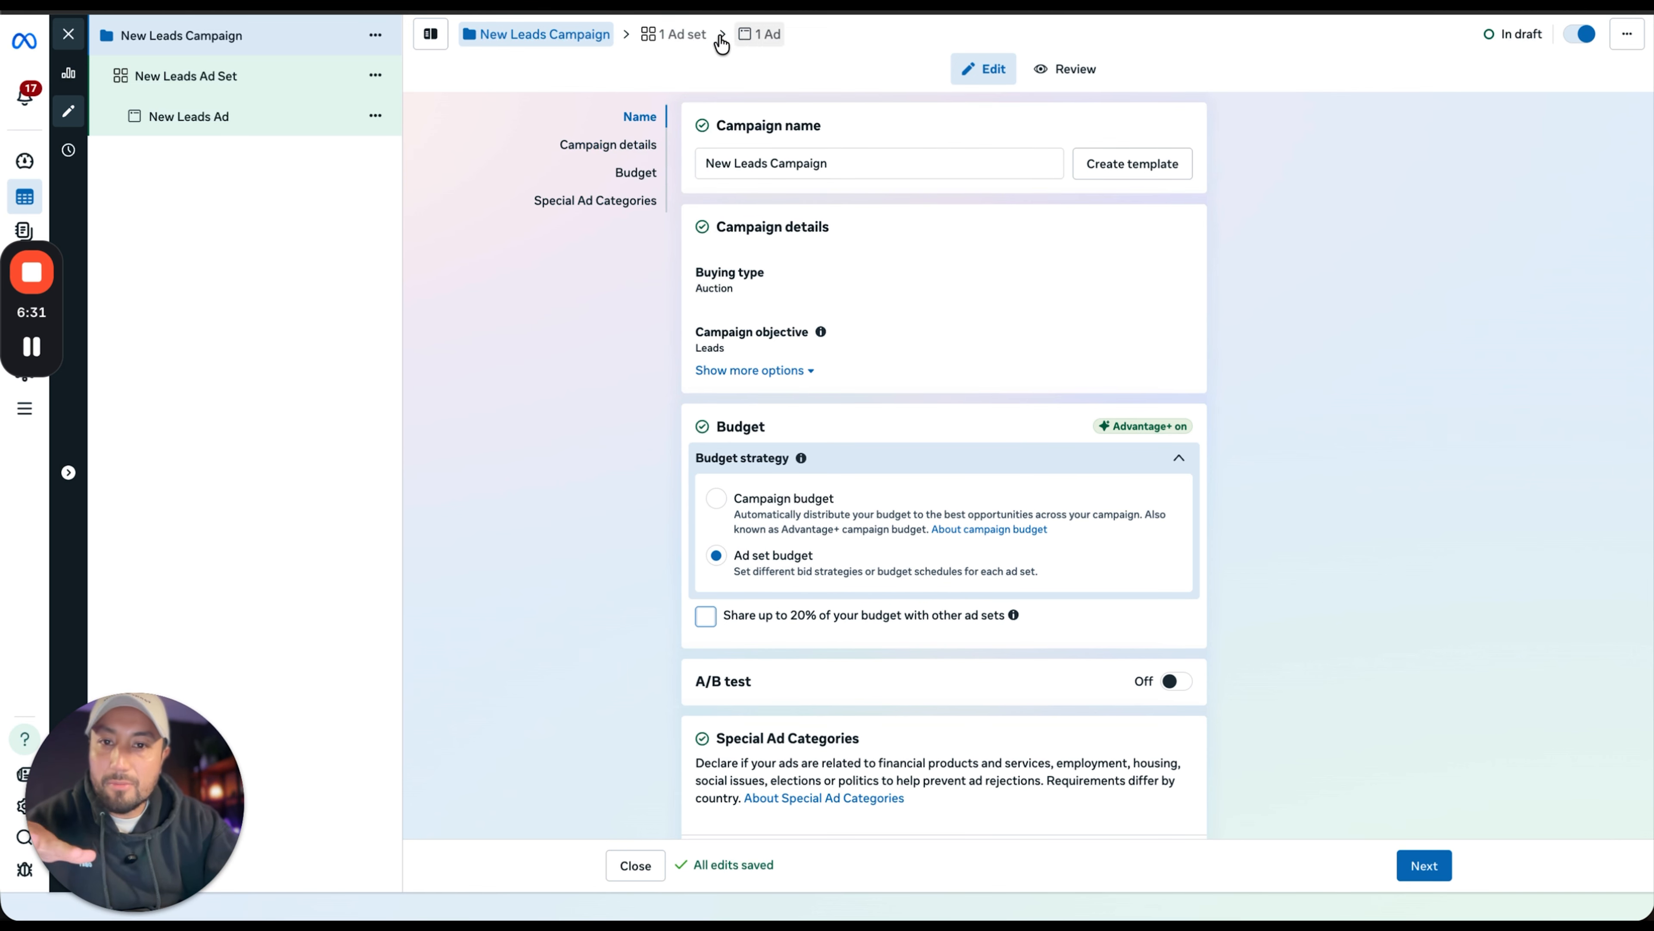
# - Open the campaign's ad set and look through the conversion location options, keeping Instant forms
pyautogui.click(677, 35)
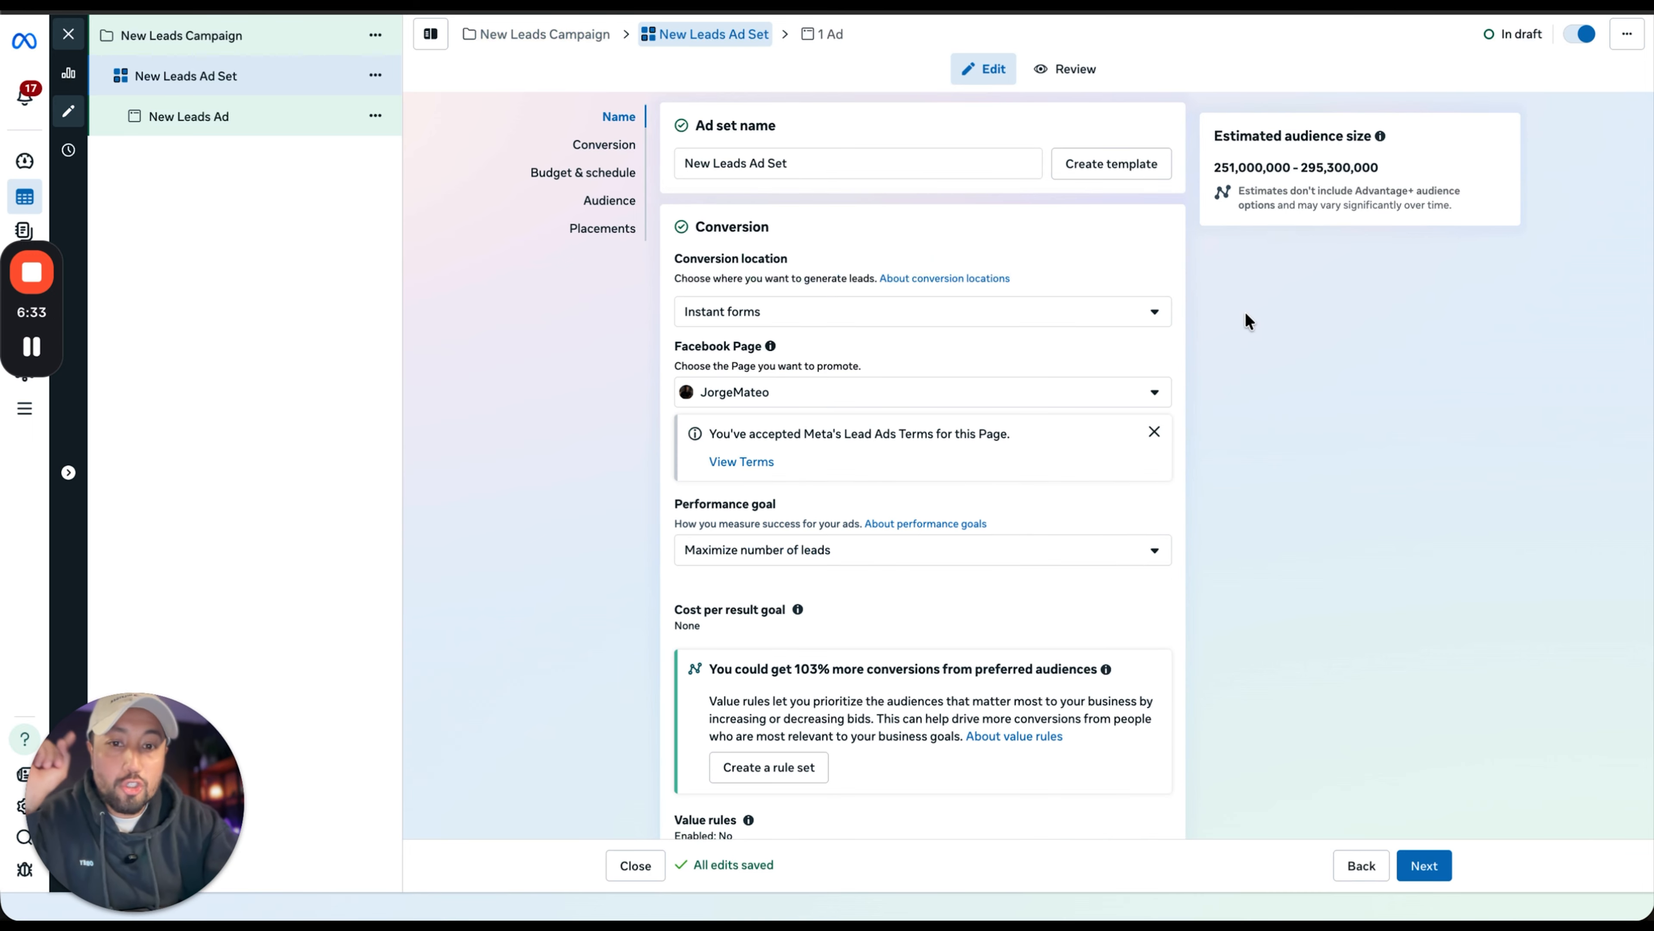
pyautogui.click(794, 314)
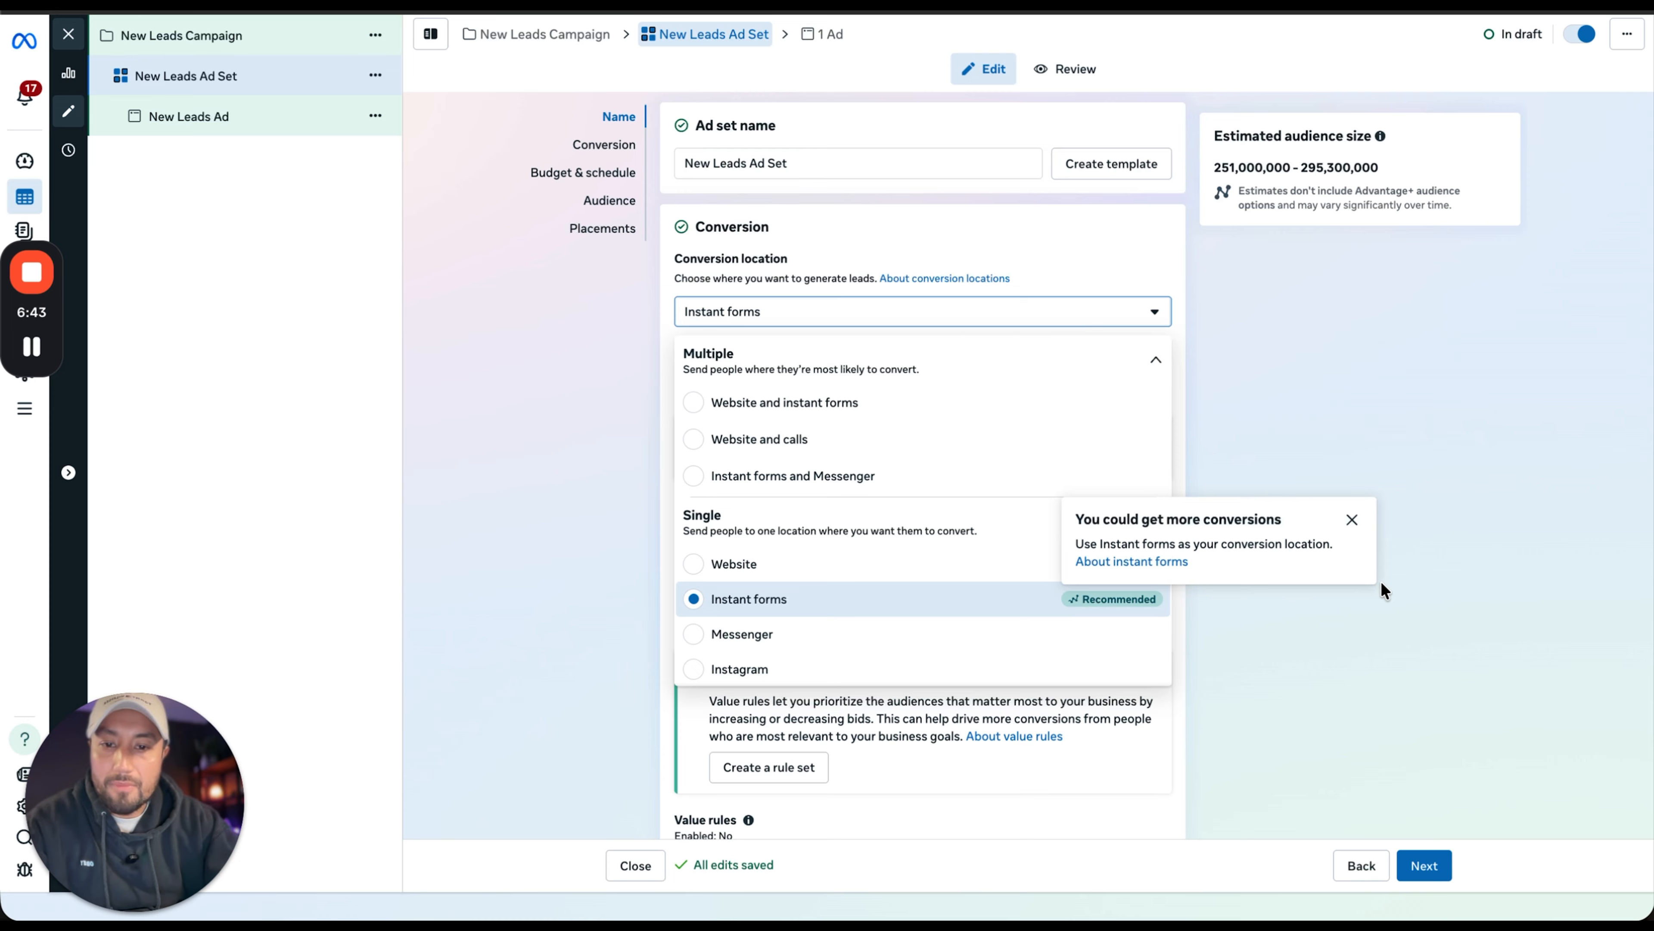
pyautogui.click(1428, 580)
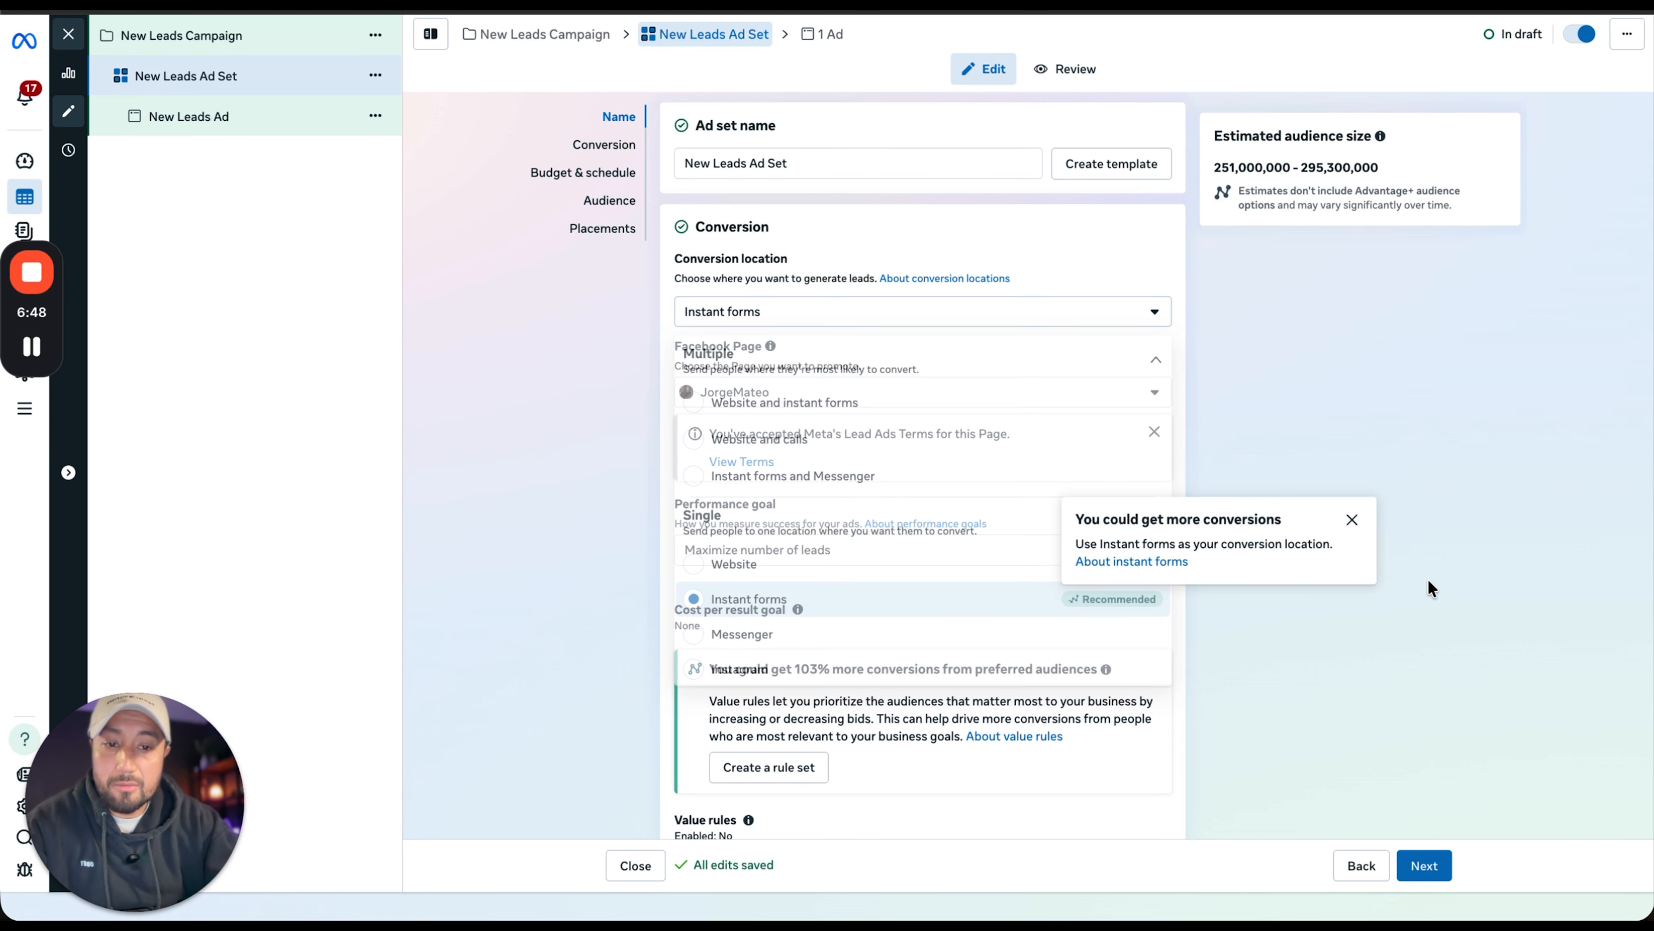
pyautogui.click(818, 313)
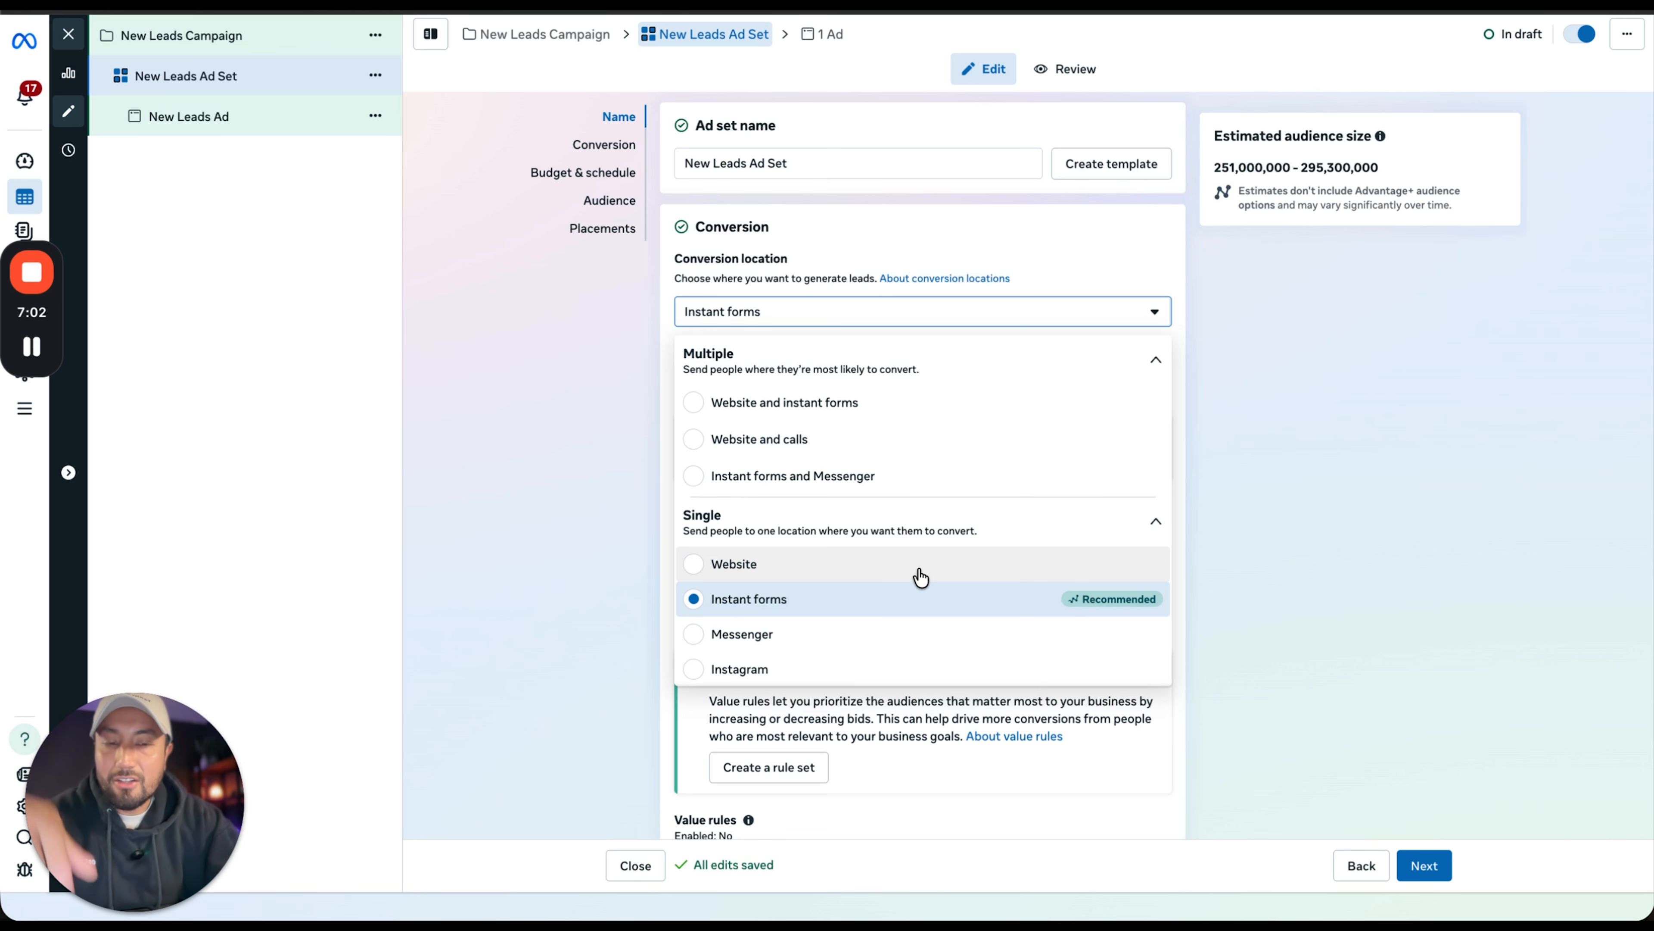
pyautogui.click(1389, 601)
# - Review the ad set's conversion, catalog, budget and schedule, and audience settings
pyautogui.scroll(-2, 689, 594)
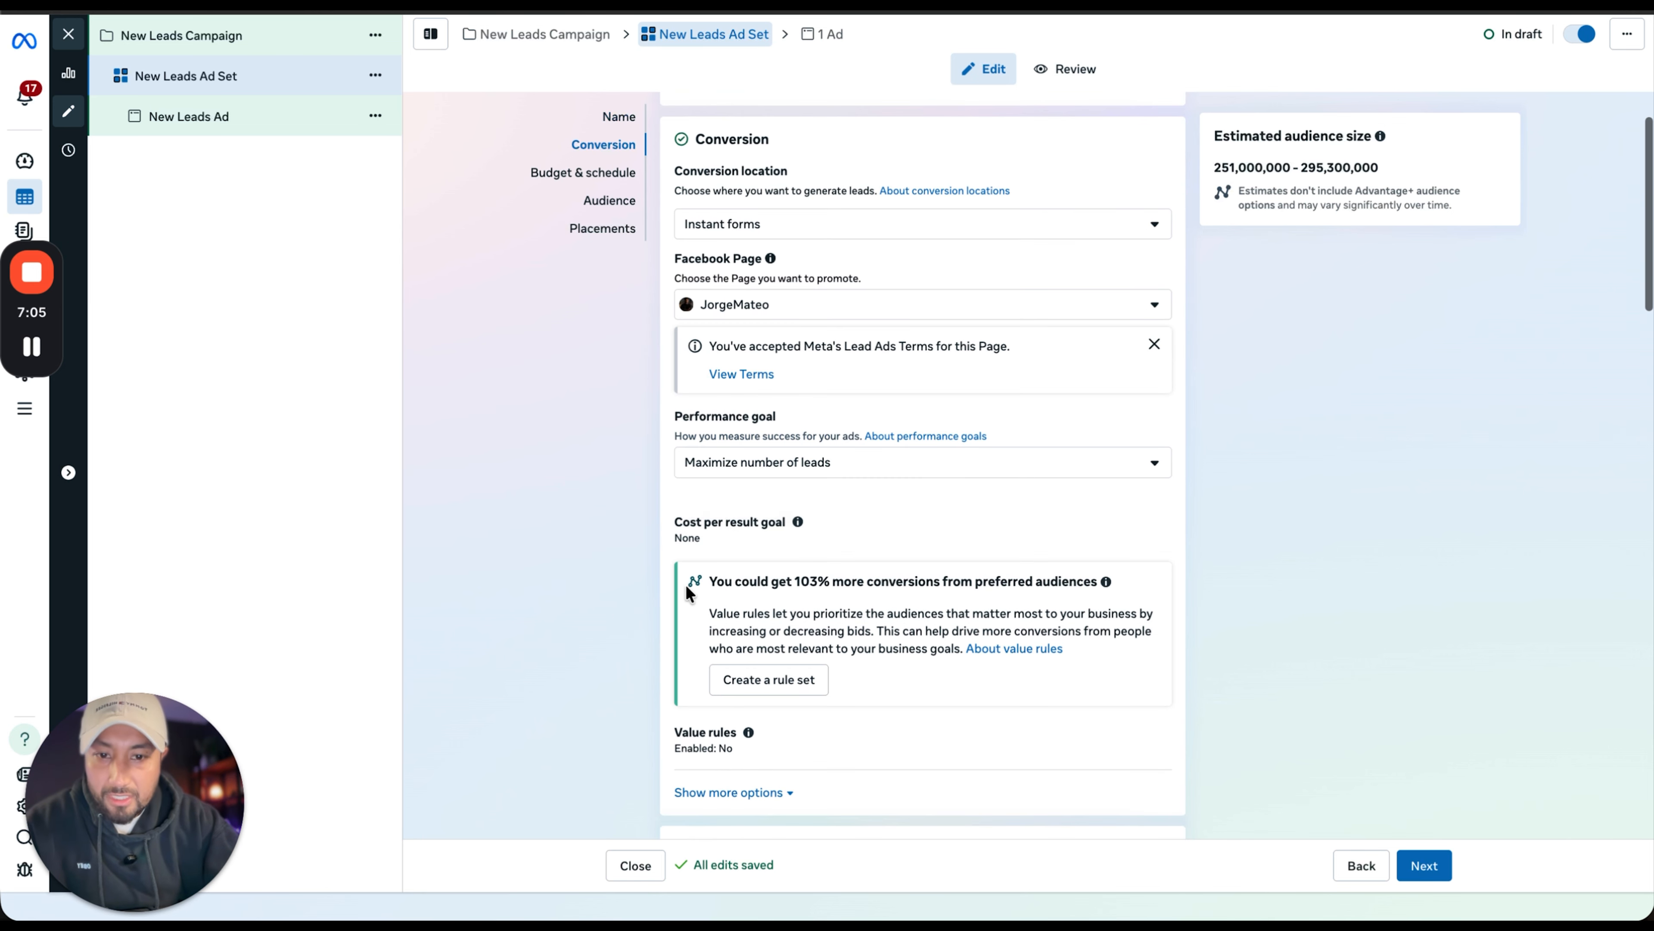
pyautogui.scroll(-5, 688, 594)
pyautogui.scroll(-9, 688, 594)
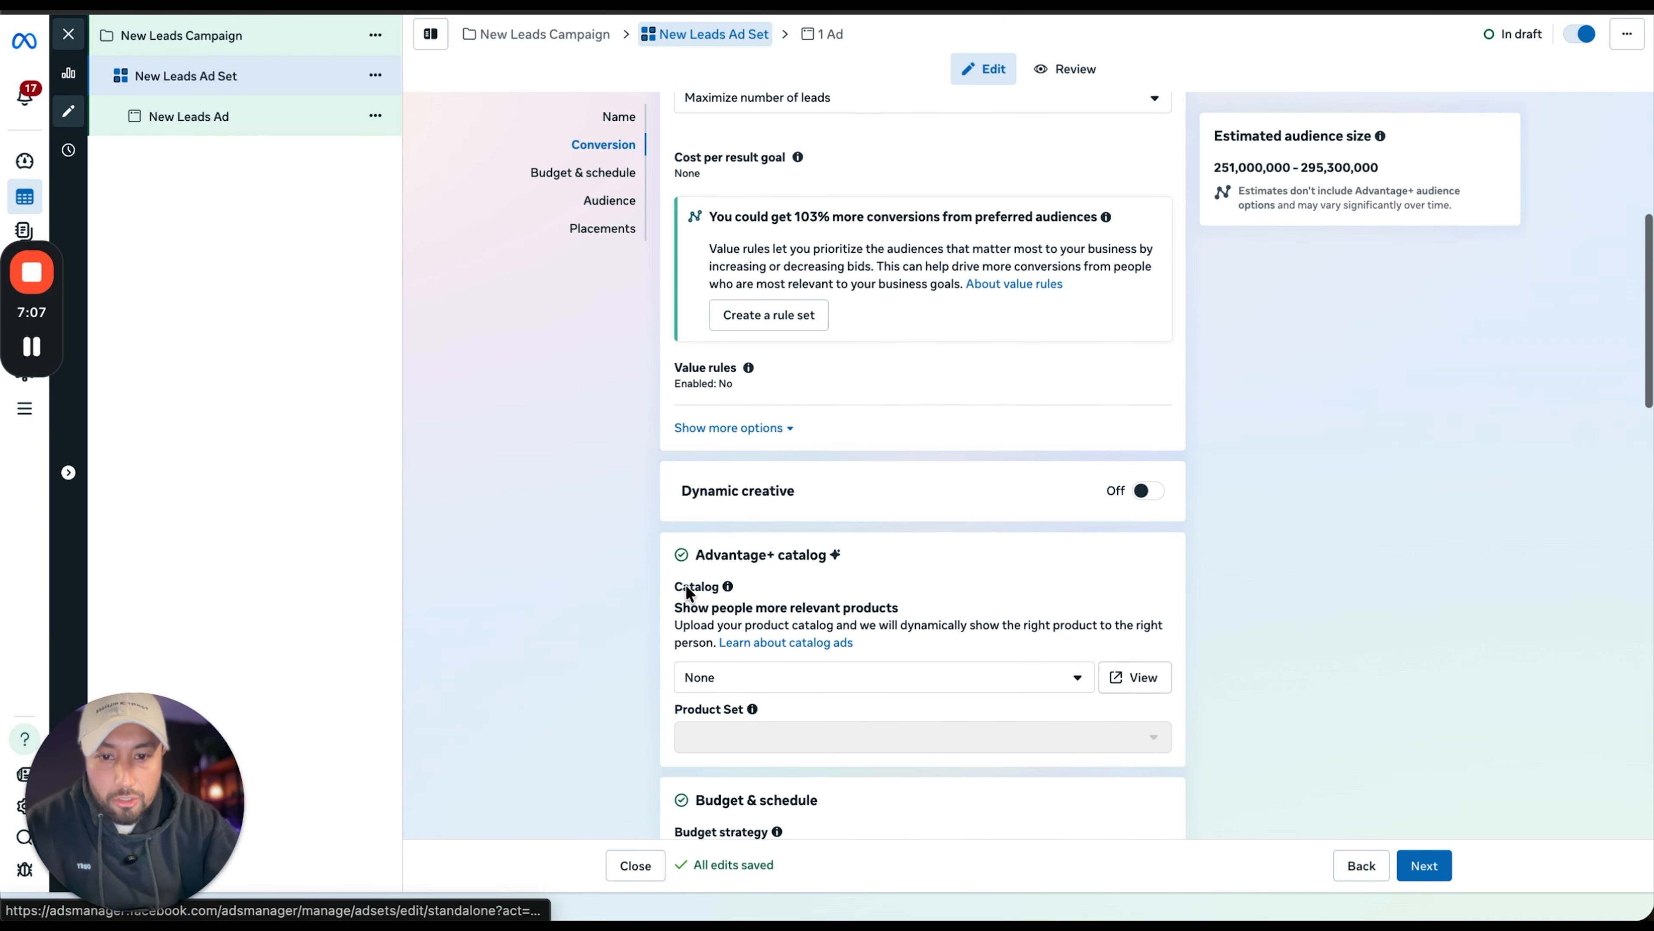
pyautogui.scroll(-4, 688, 594)
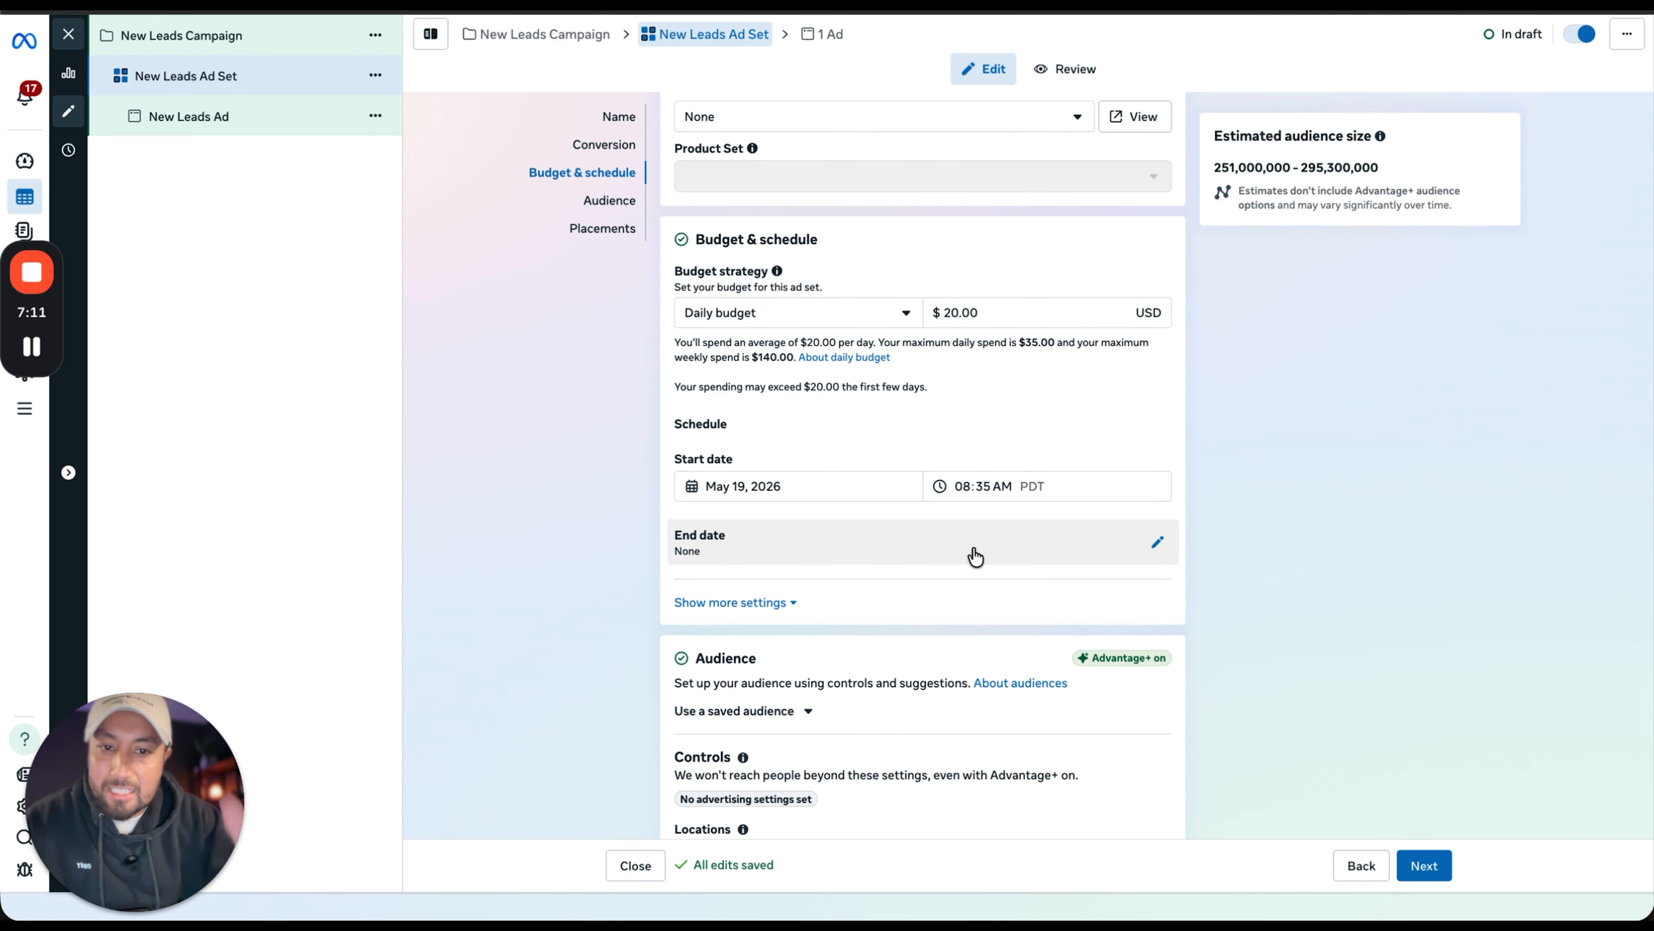
pyautogui.scroll(-2, 974, 555)
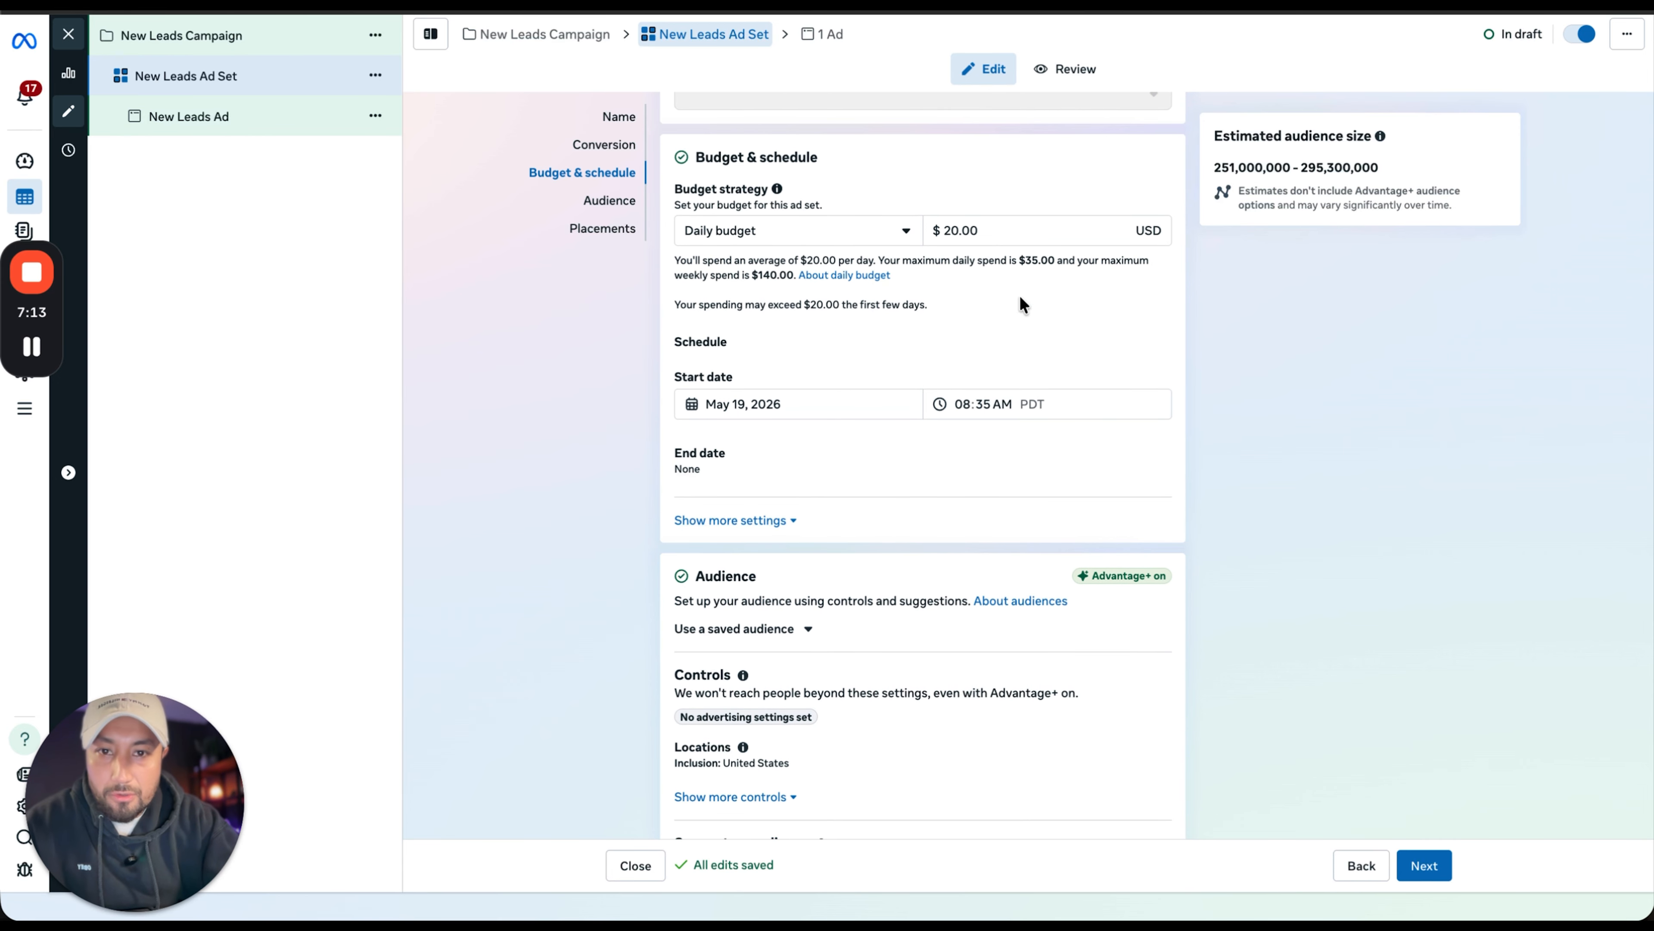
pyautogui.scroll(-5, 1297, 447)
pyautogui.scroll(-1, 1297, 440)
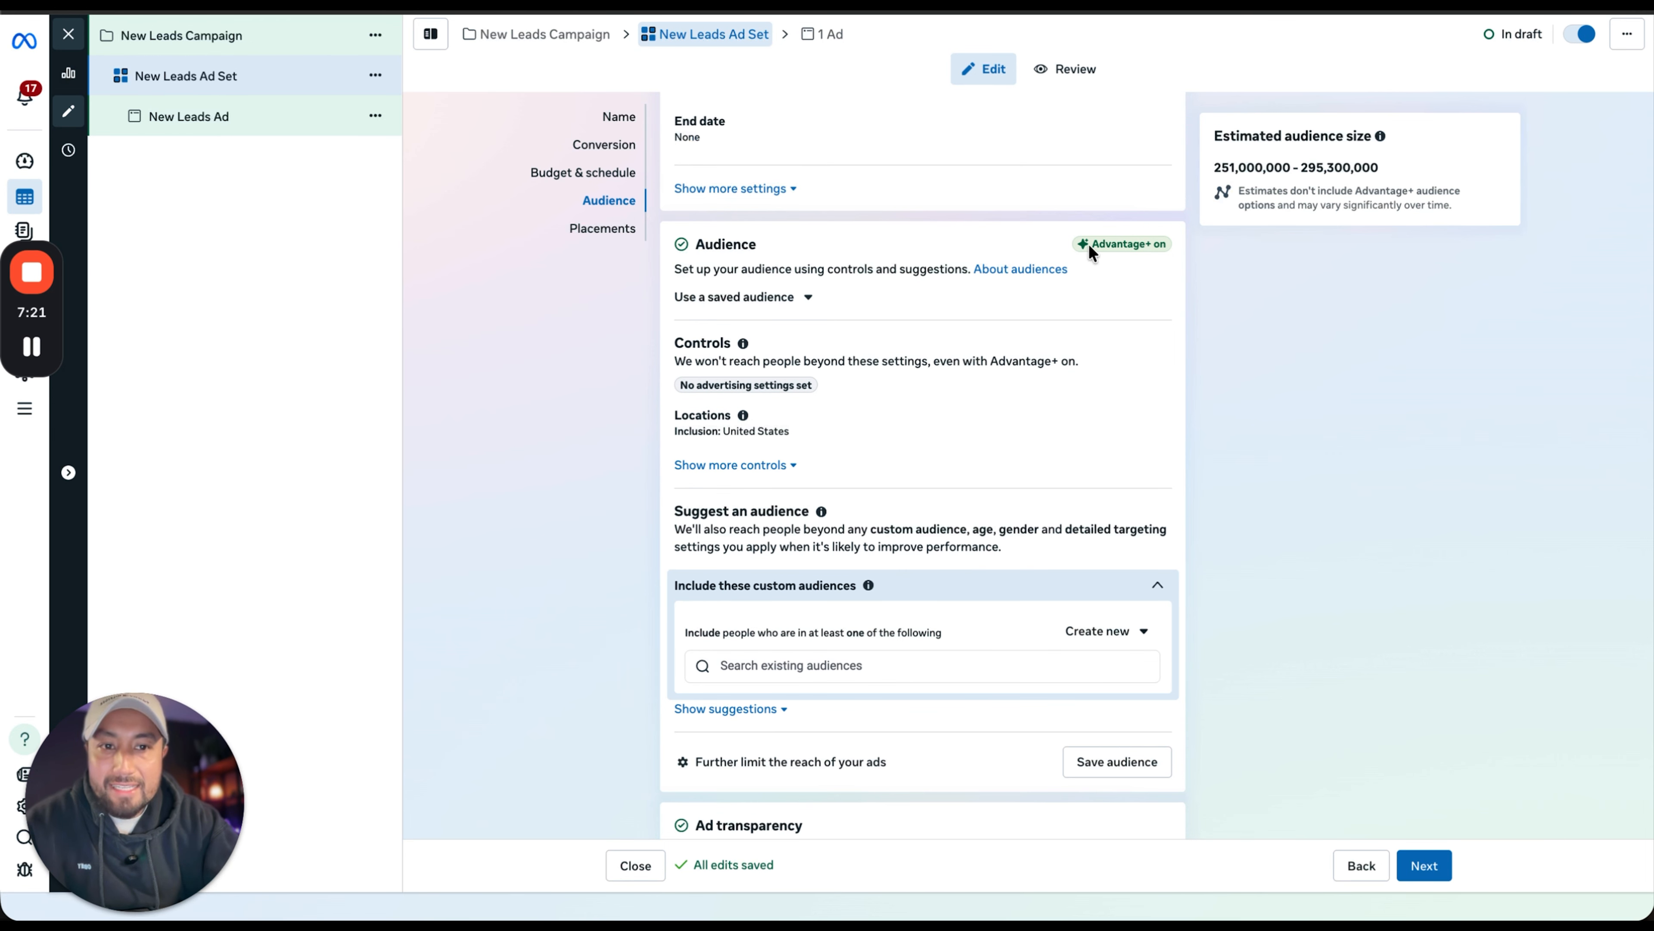
pyautogui.moveTo(1088, 244)
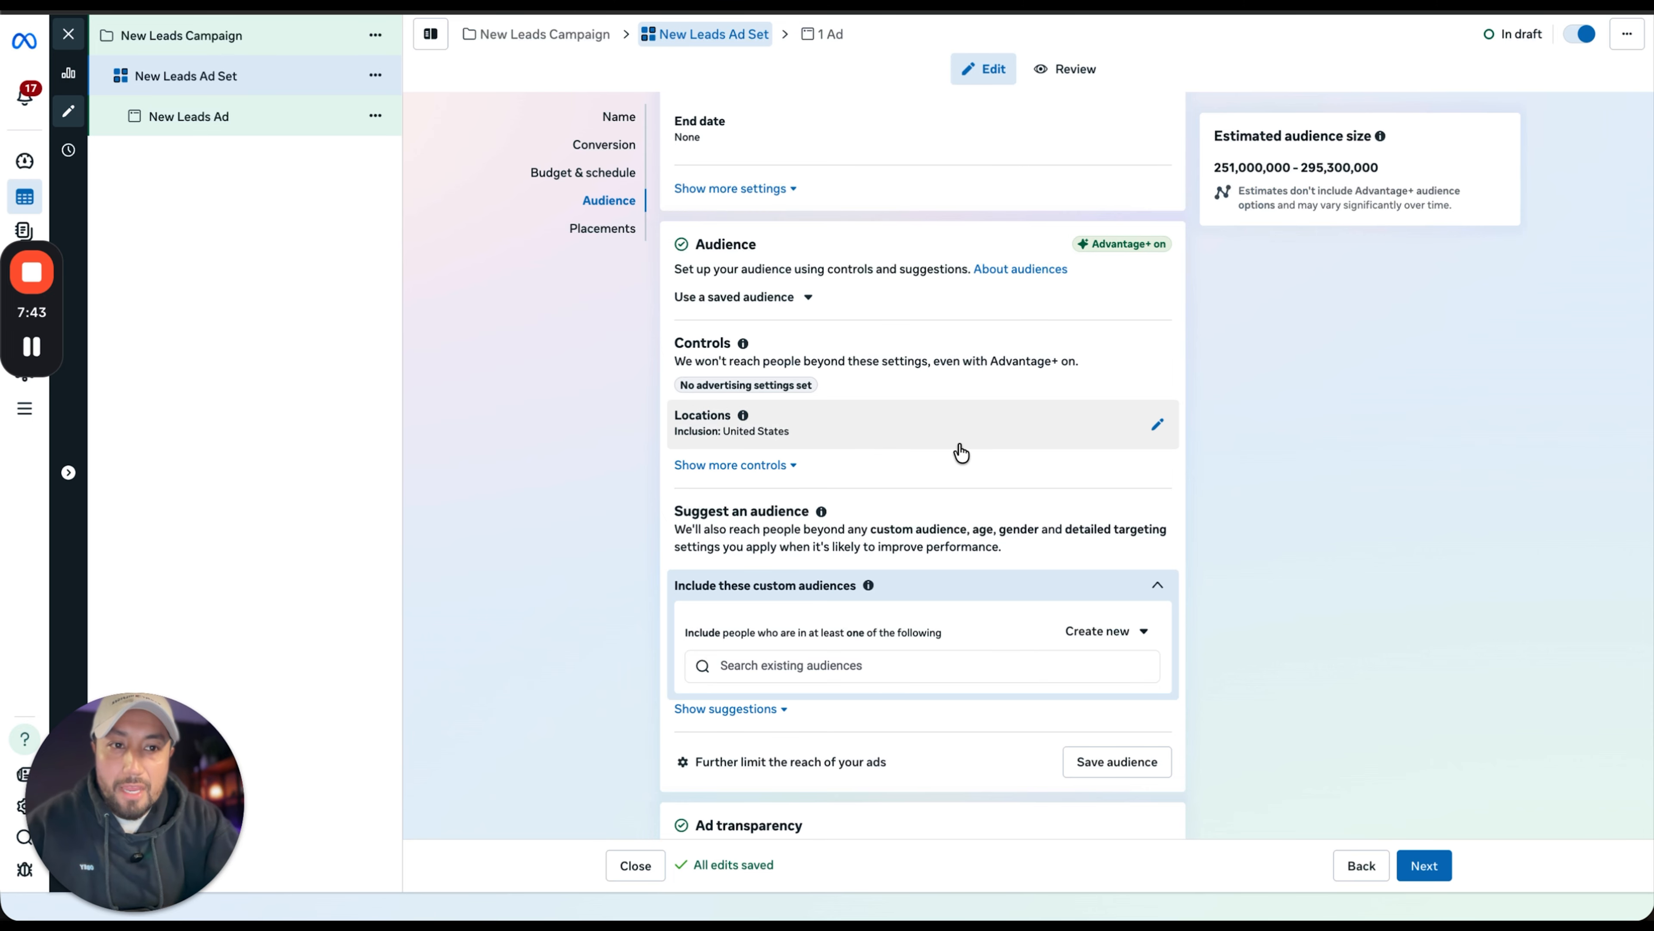
# - Change the ad set's audience setup to further limit the reach of the ads
pyautogui.scroll(-1, 960, 451)
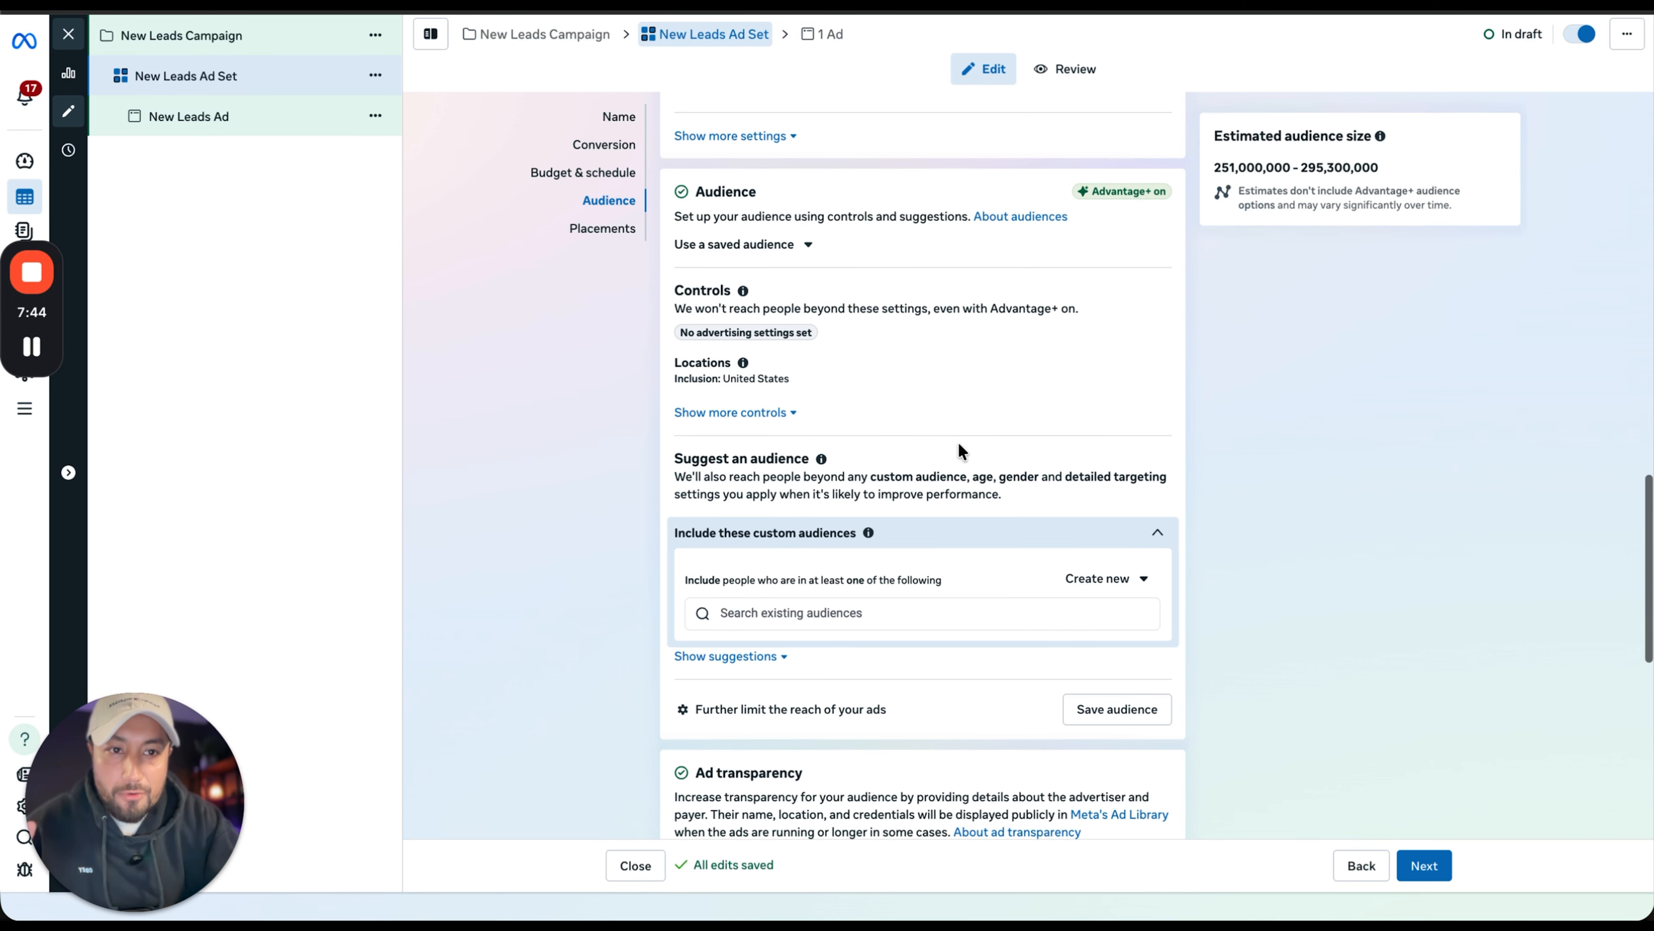
pyautogui.click(747, 719)
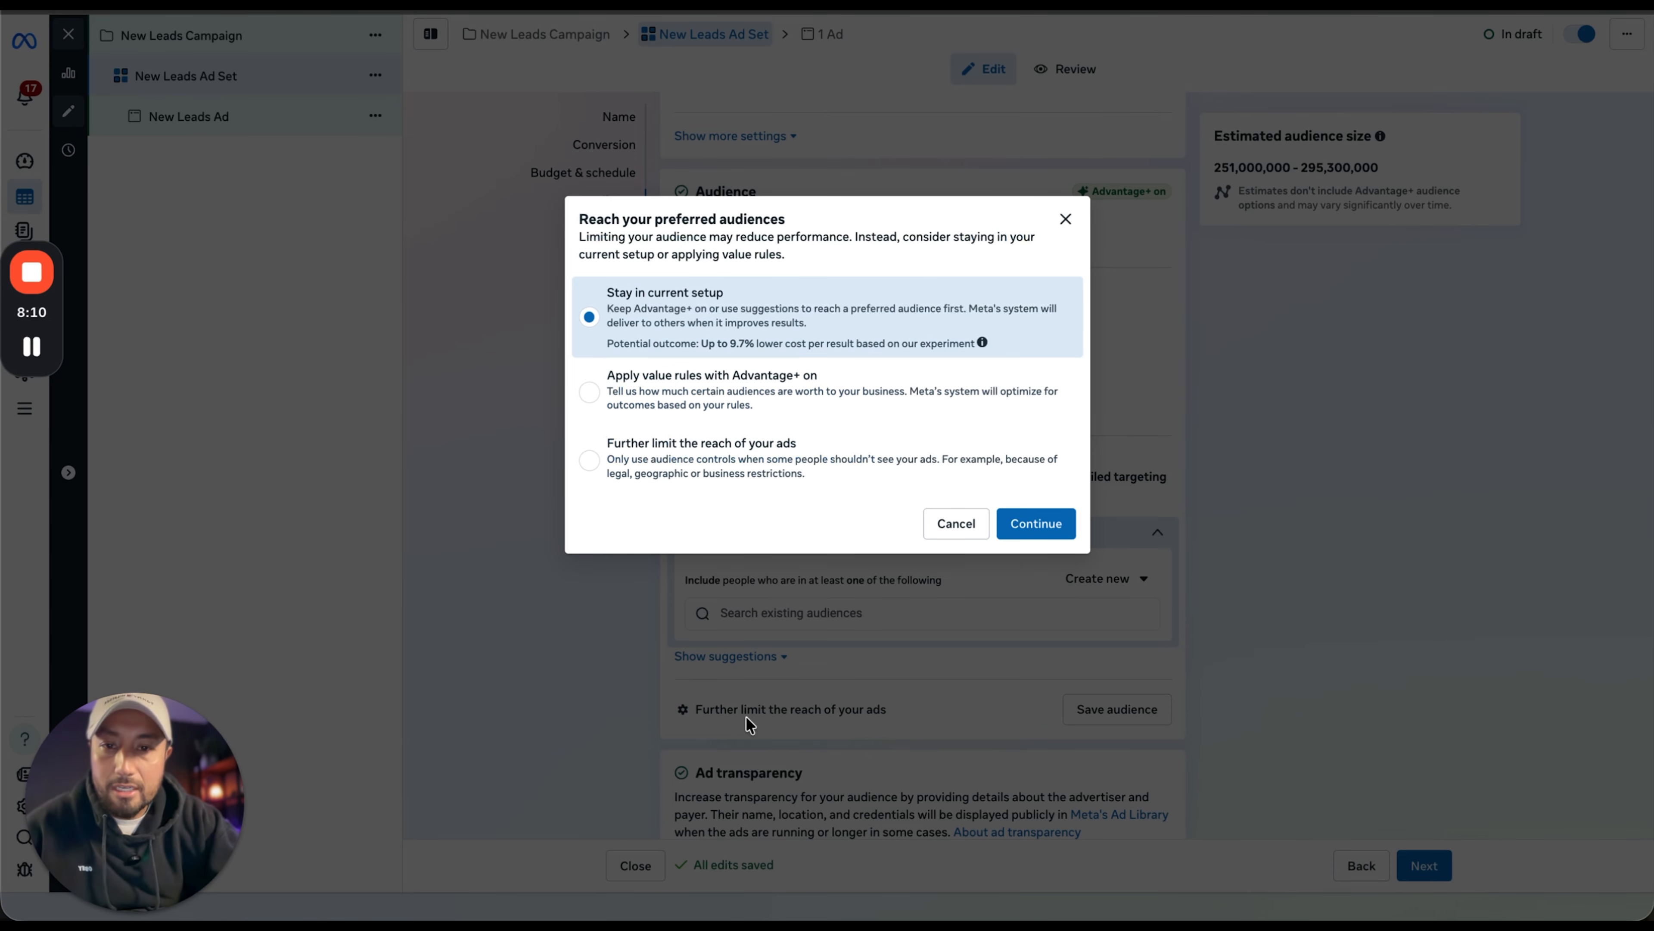
pyautogui.click(774, 485)
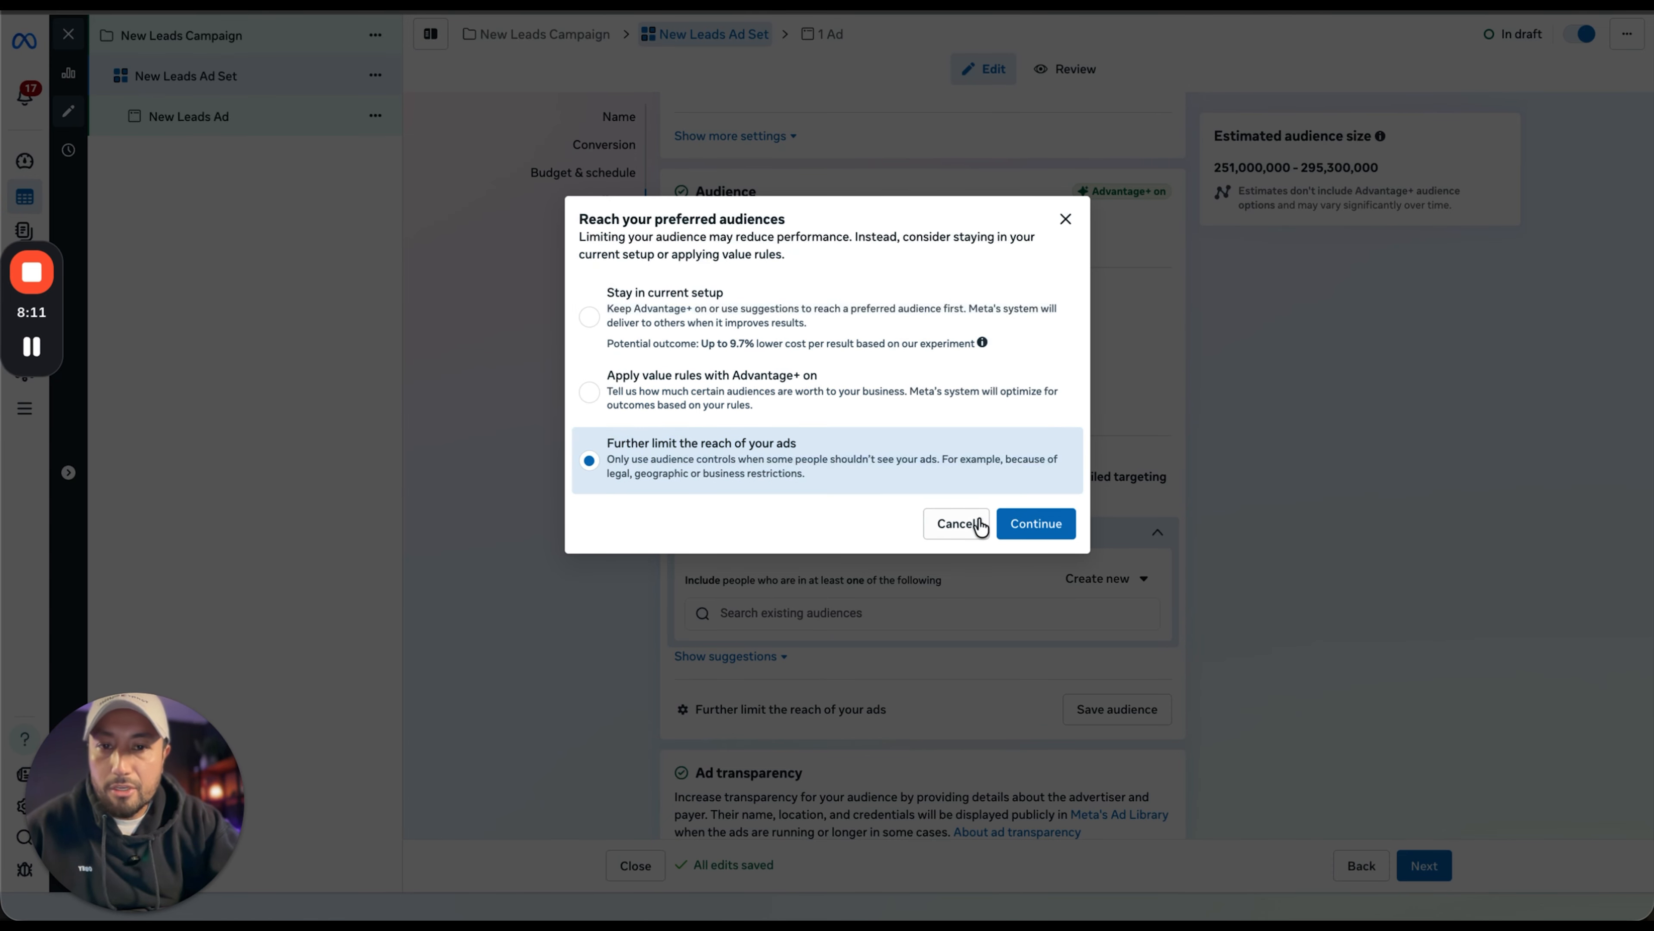
pyautogui.click(1020, 529)
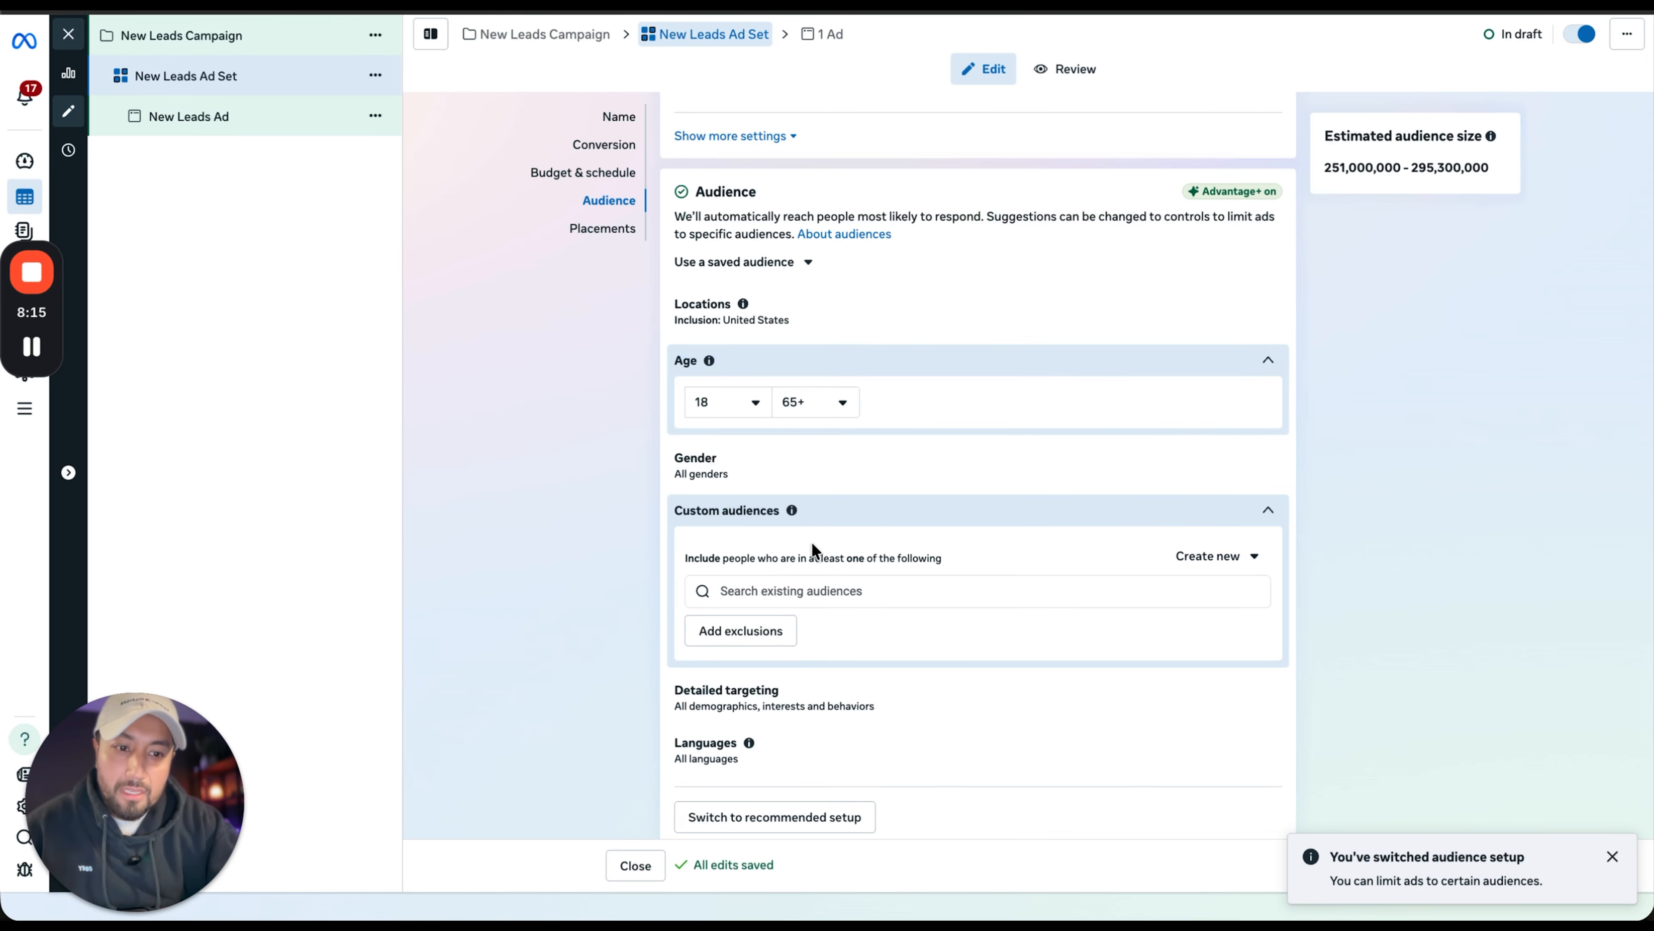
# - Set the audience location to San Diego, California, United States, including the current city only
pyautogui.scroll(-1, 812, 542)
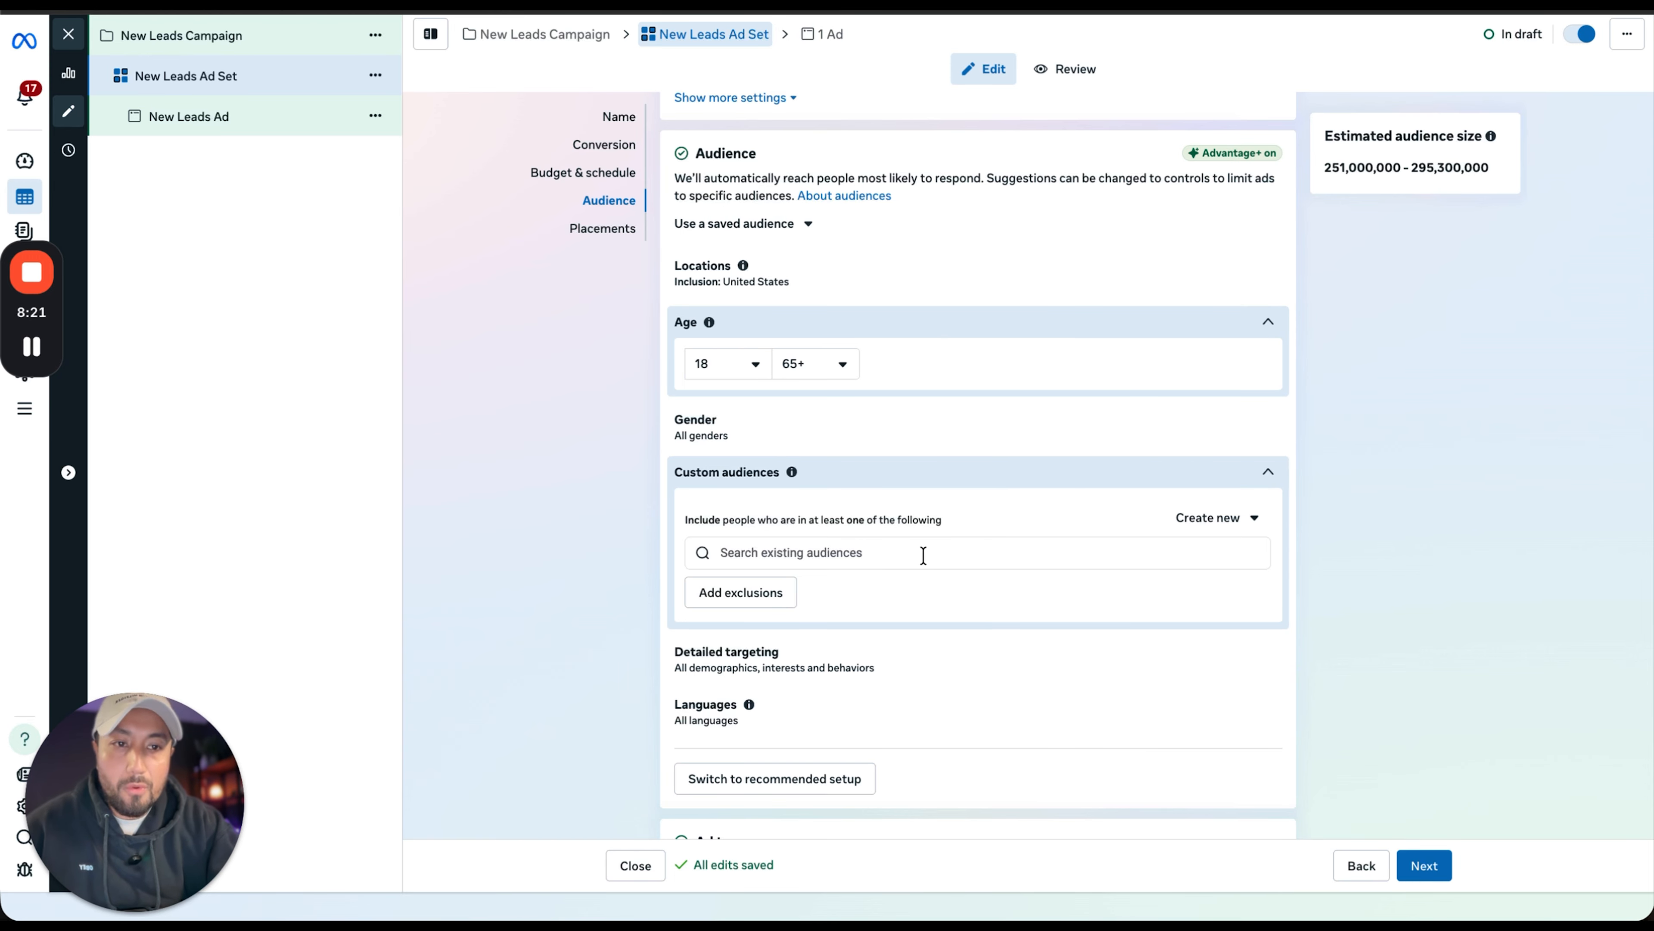
pyautogui.scroll(1, 922, 555)
pyautogui.scroll(-2, 923, 555)
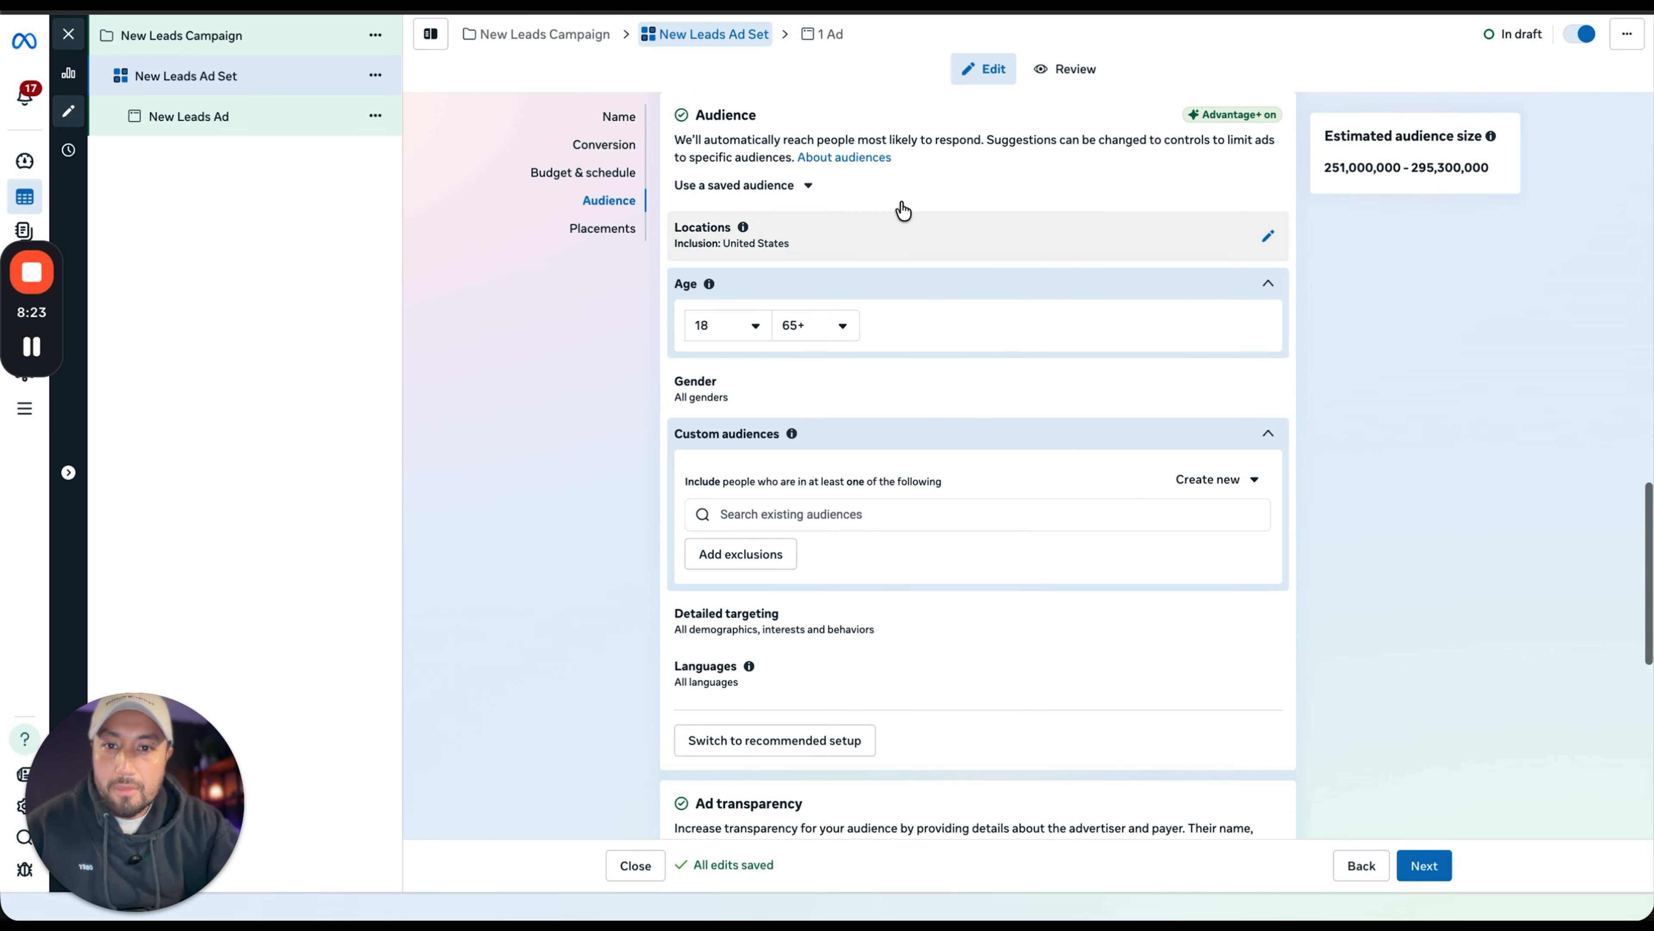
pyautogui.click(1267, 238)
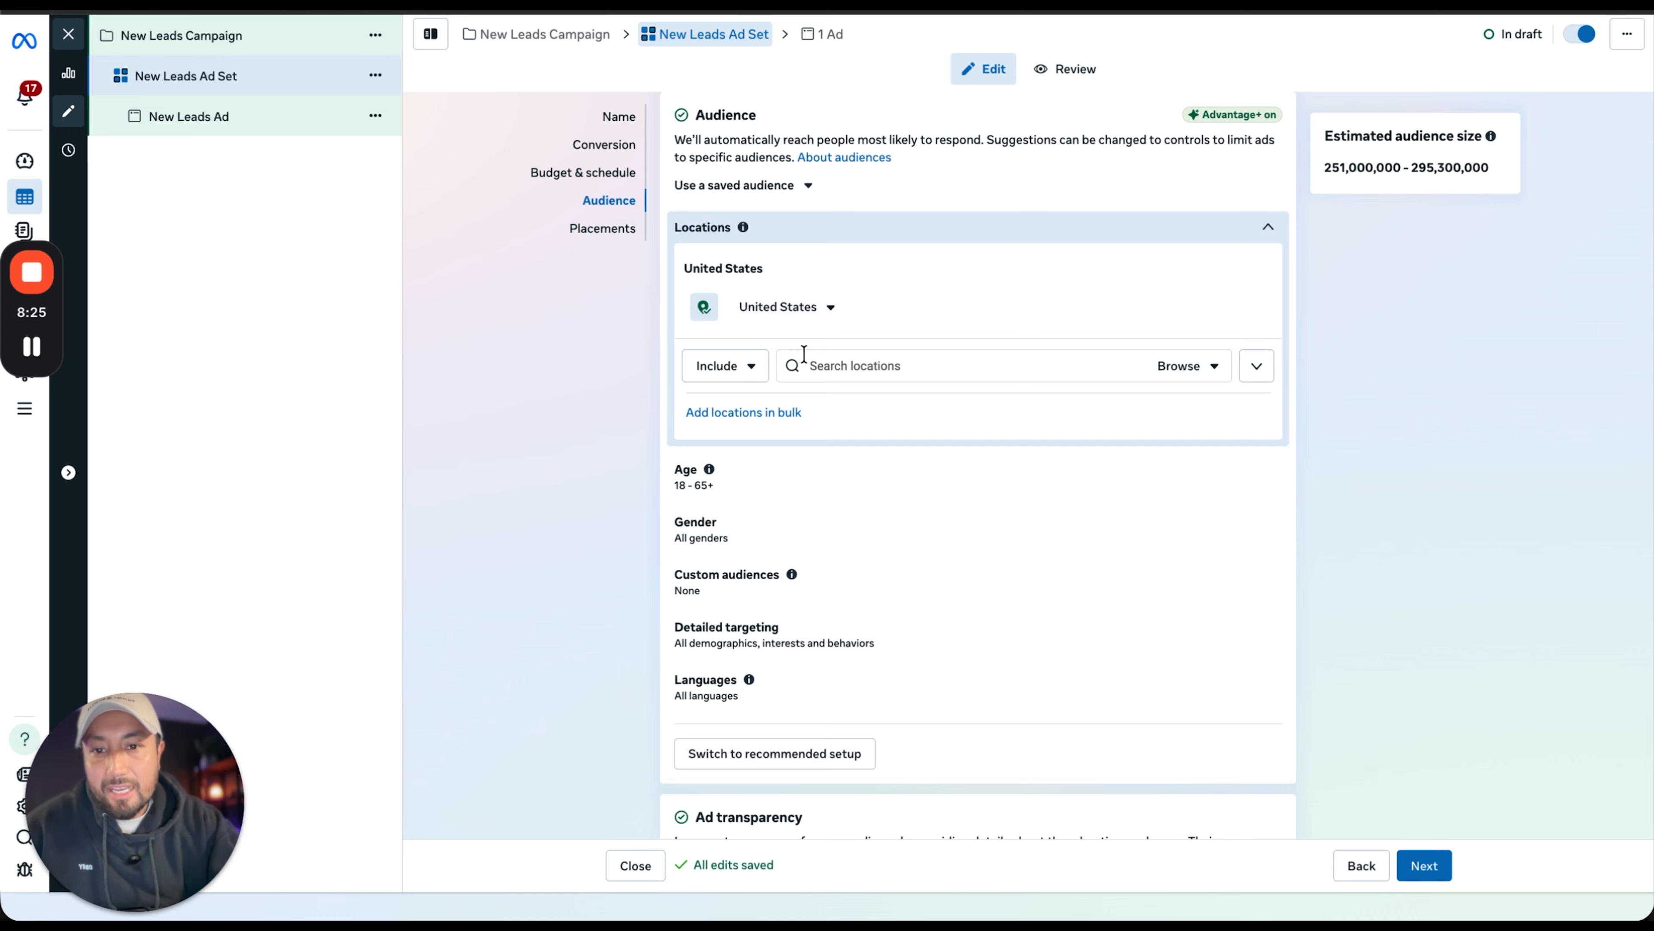
pyautogui.click(840, 366)
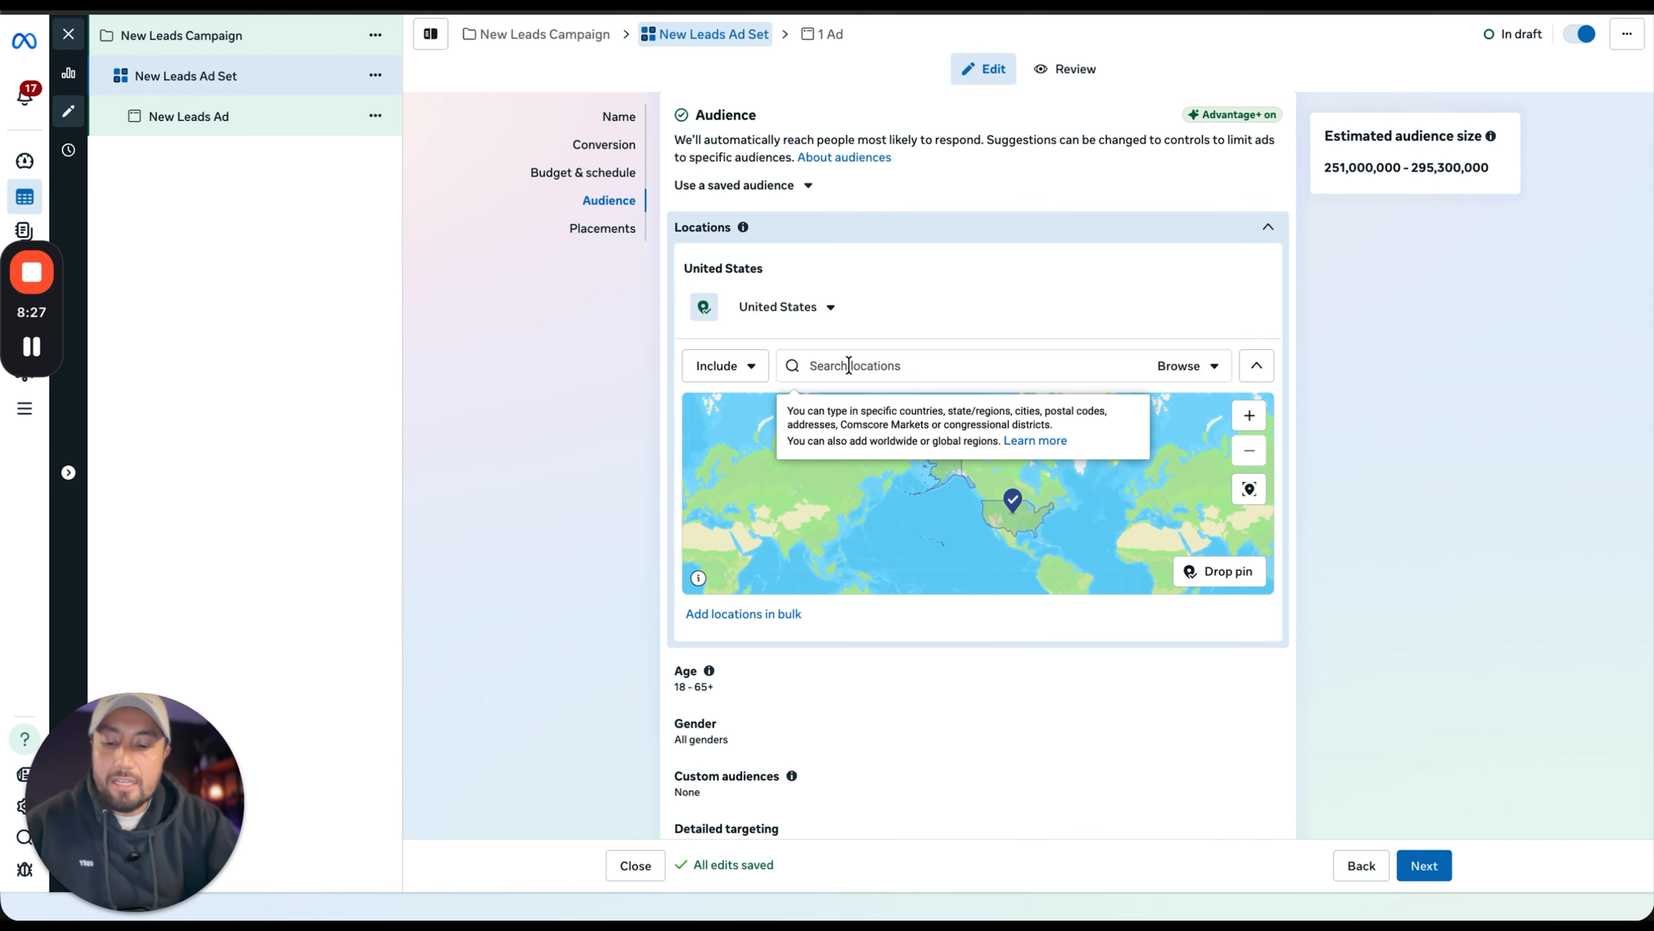
pyautogui.write('san diego')
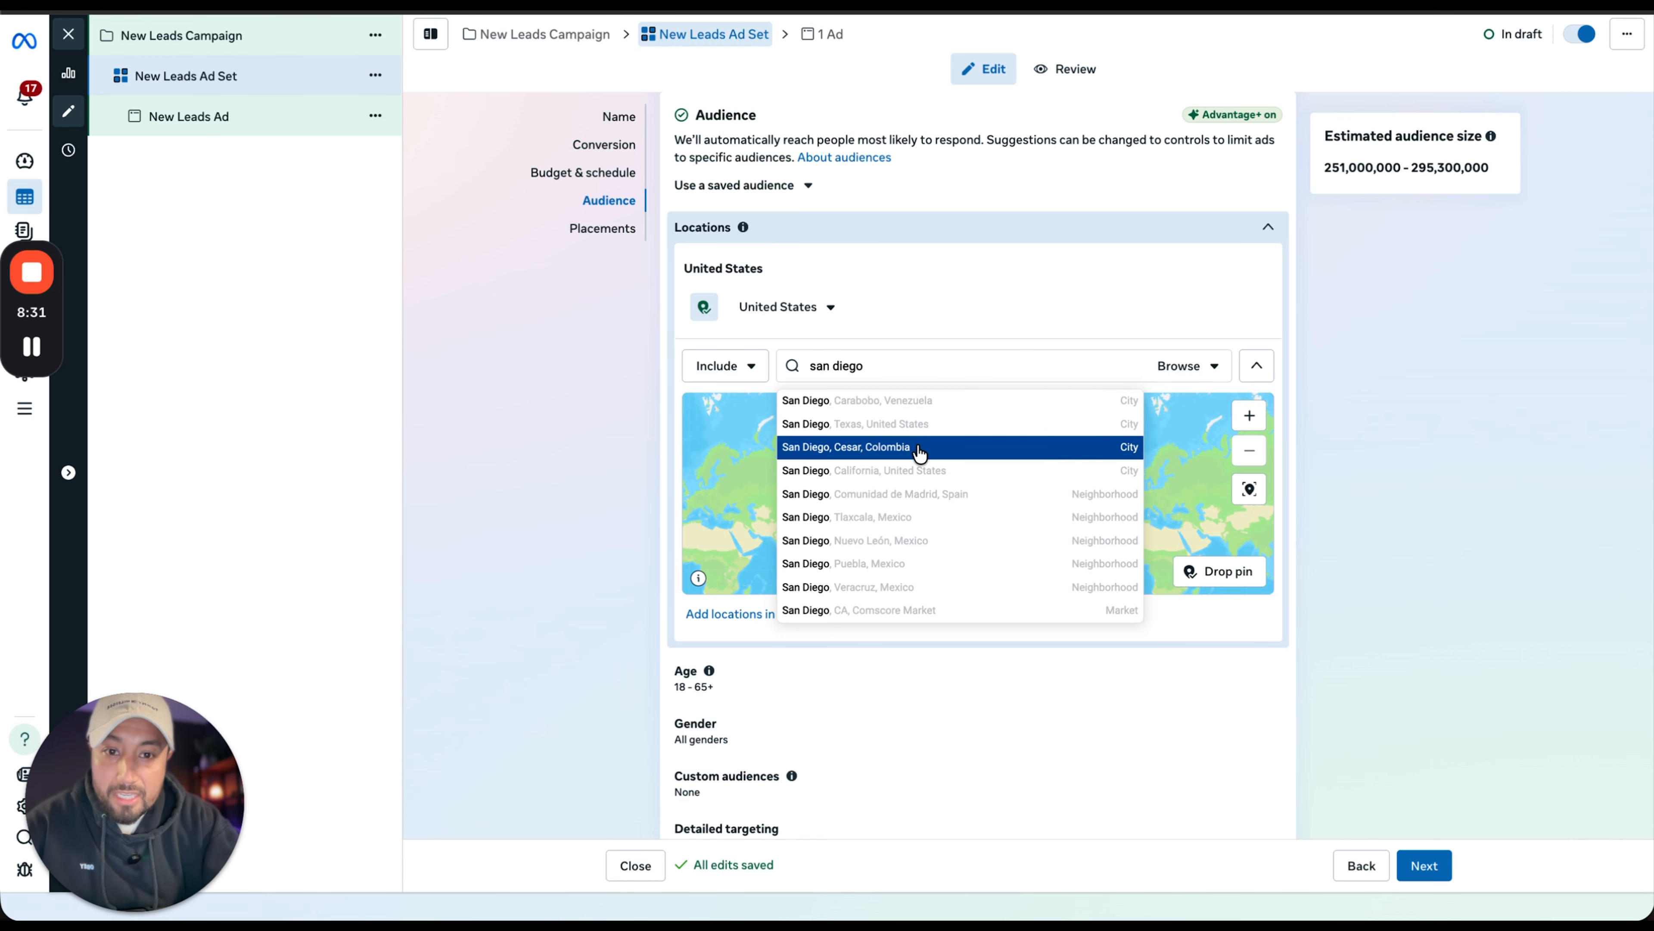
pyautogui.click(1021, 480)
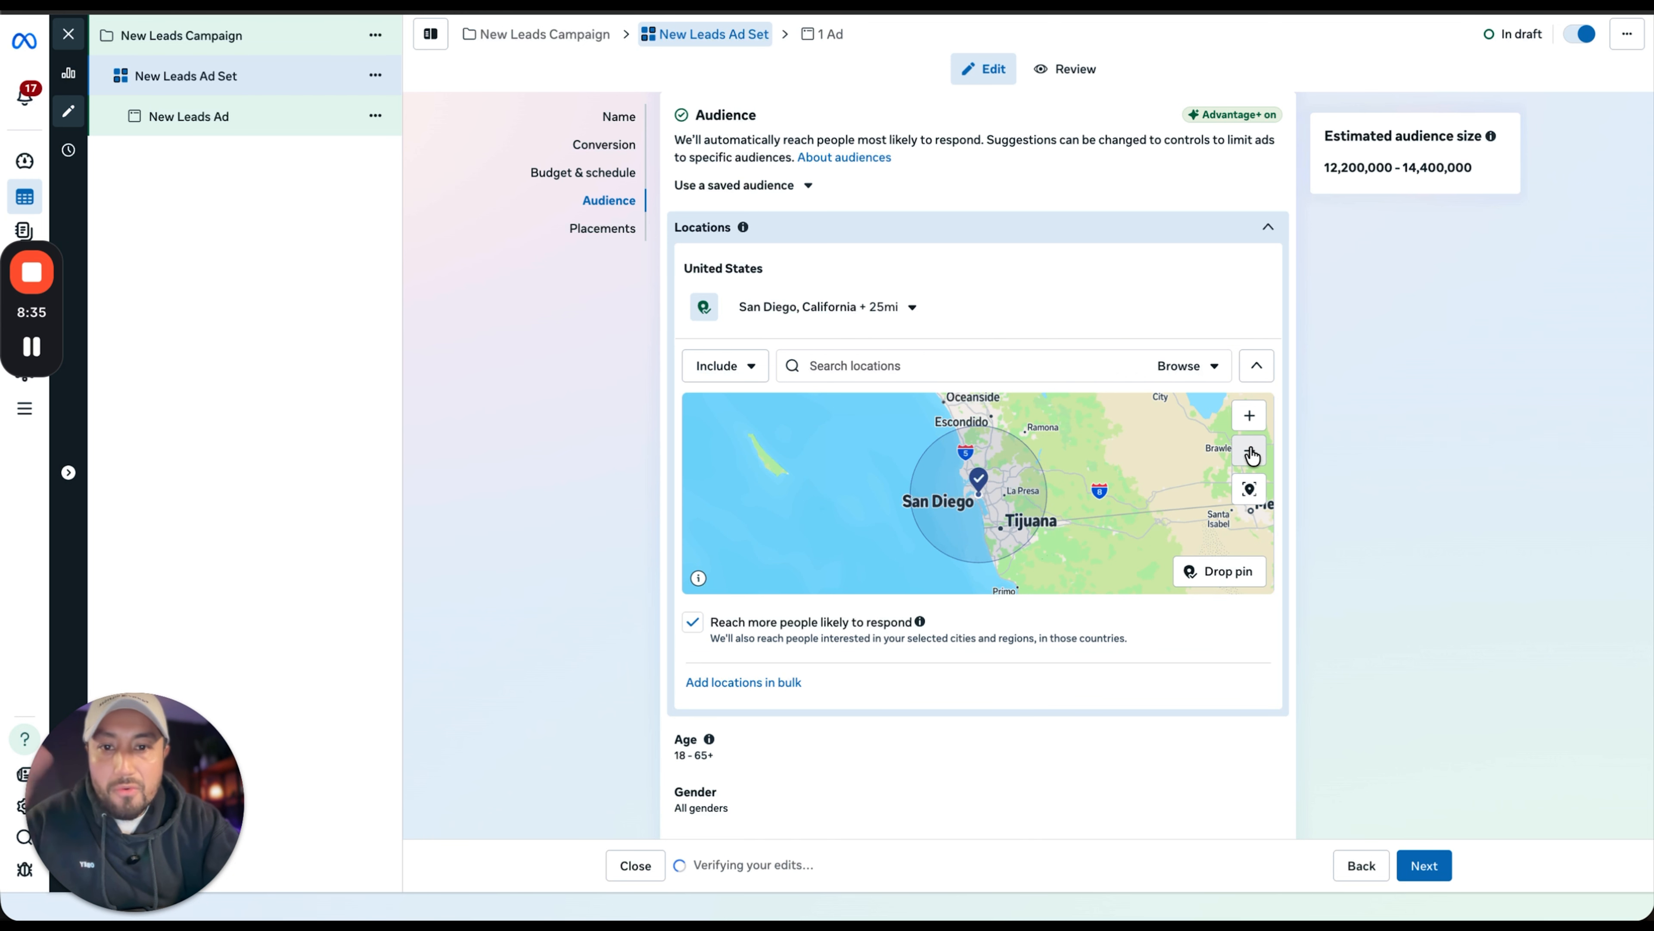
pyautogui.click(898, 308)
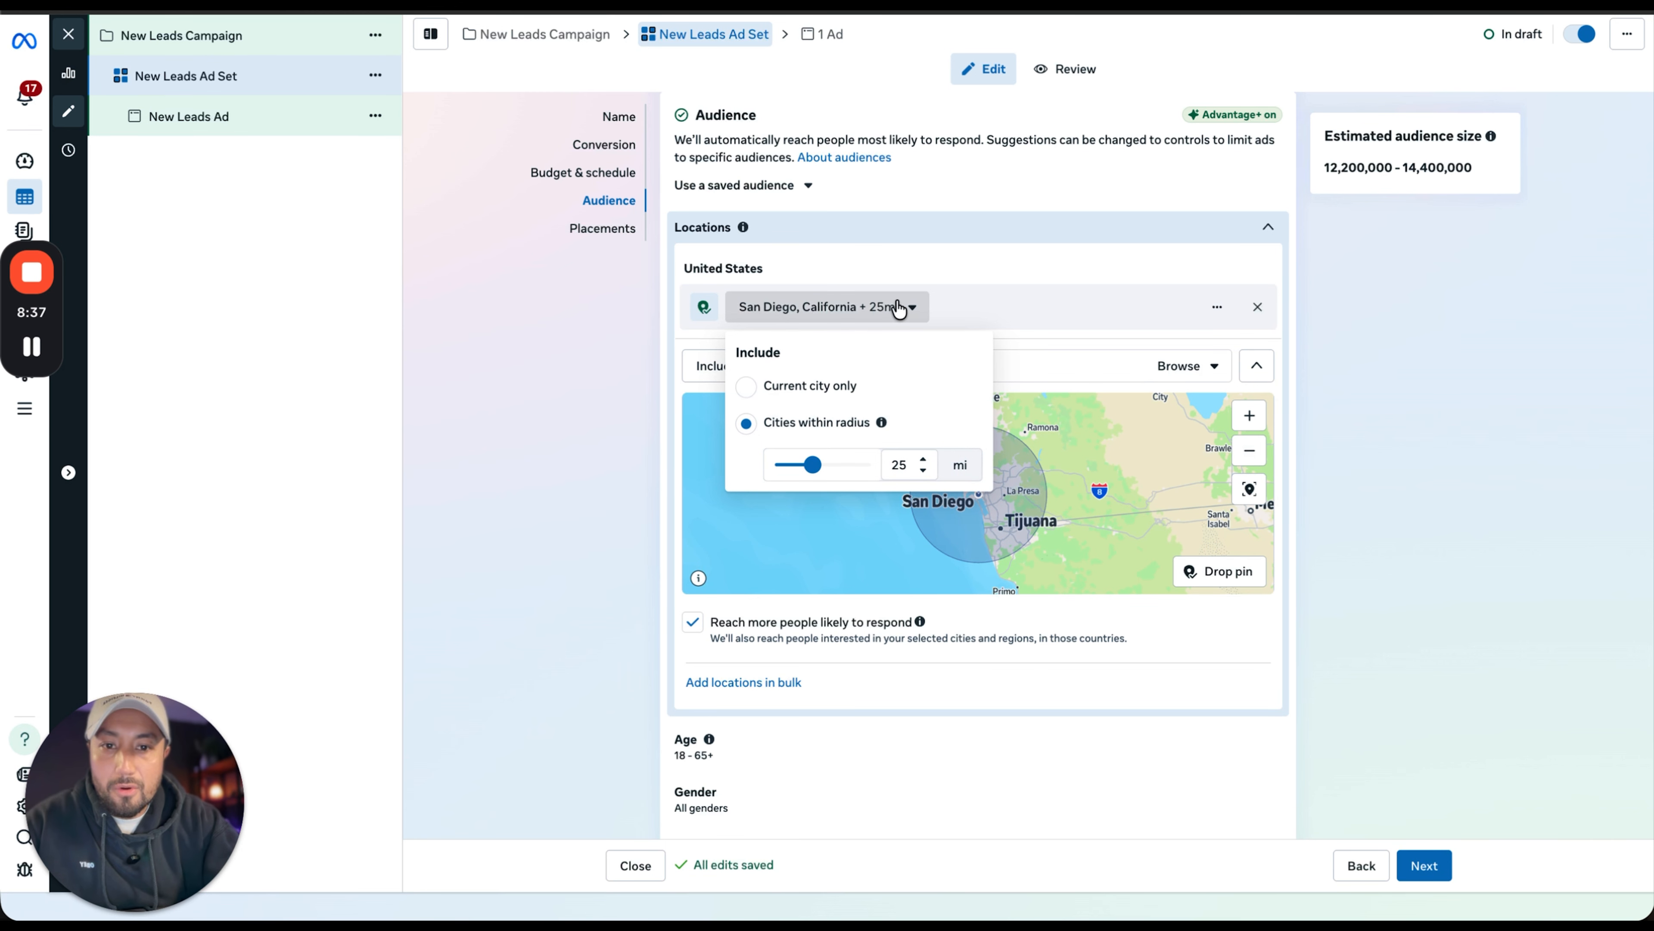
pyautogui.click(834, 385)
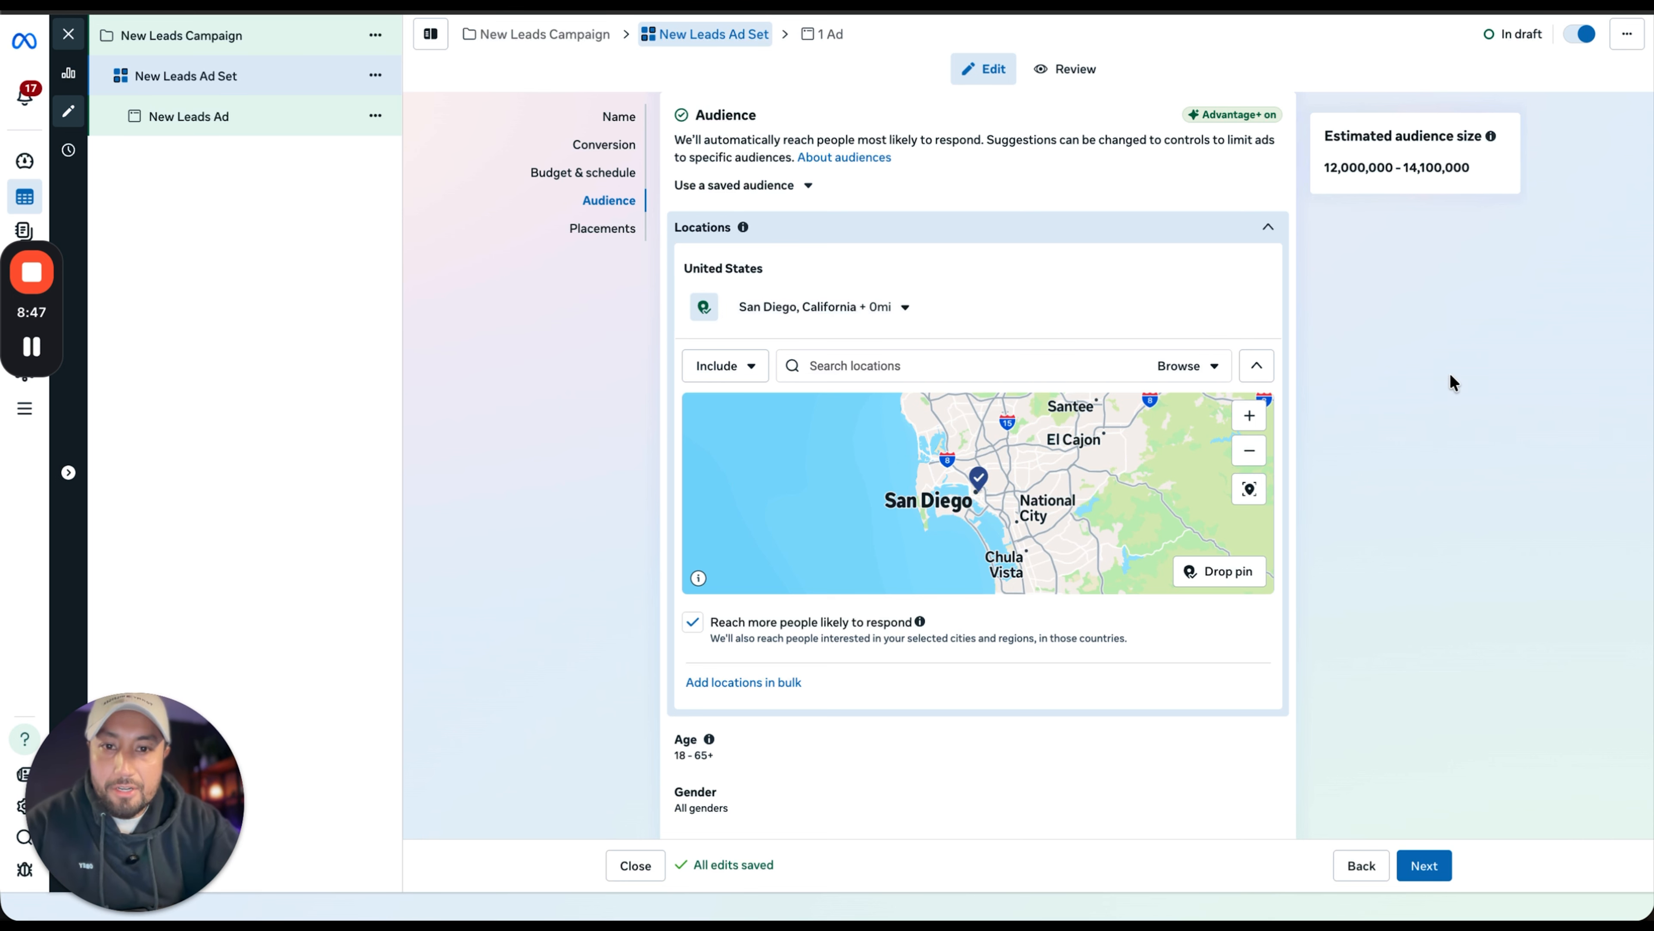
# - Disable reaching more people likely to respond for the San Diego location, and reapply that option from its recommendation
pyautogui.scroll(-4, 1450, 376)
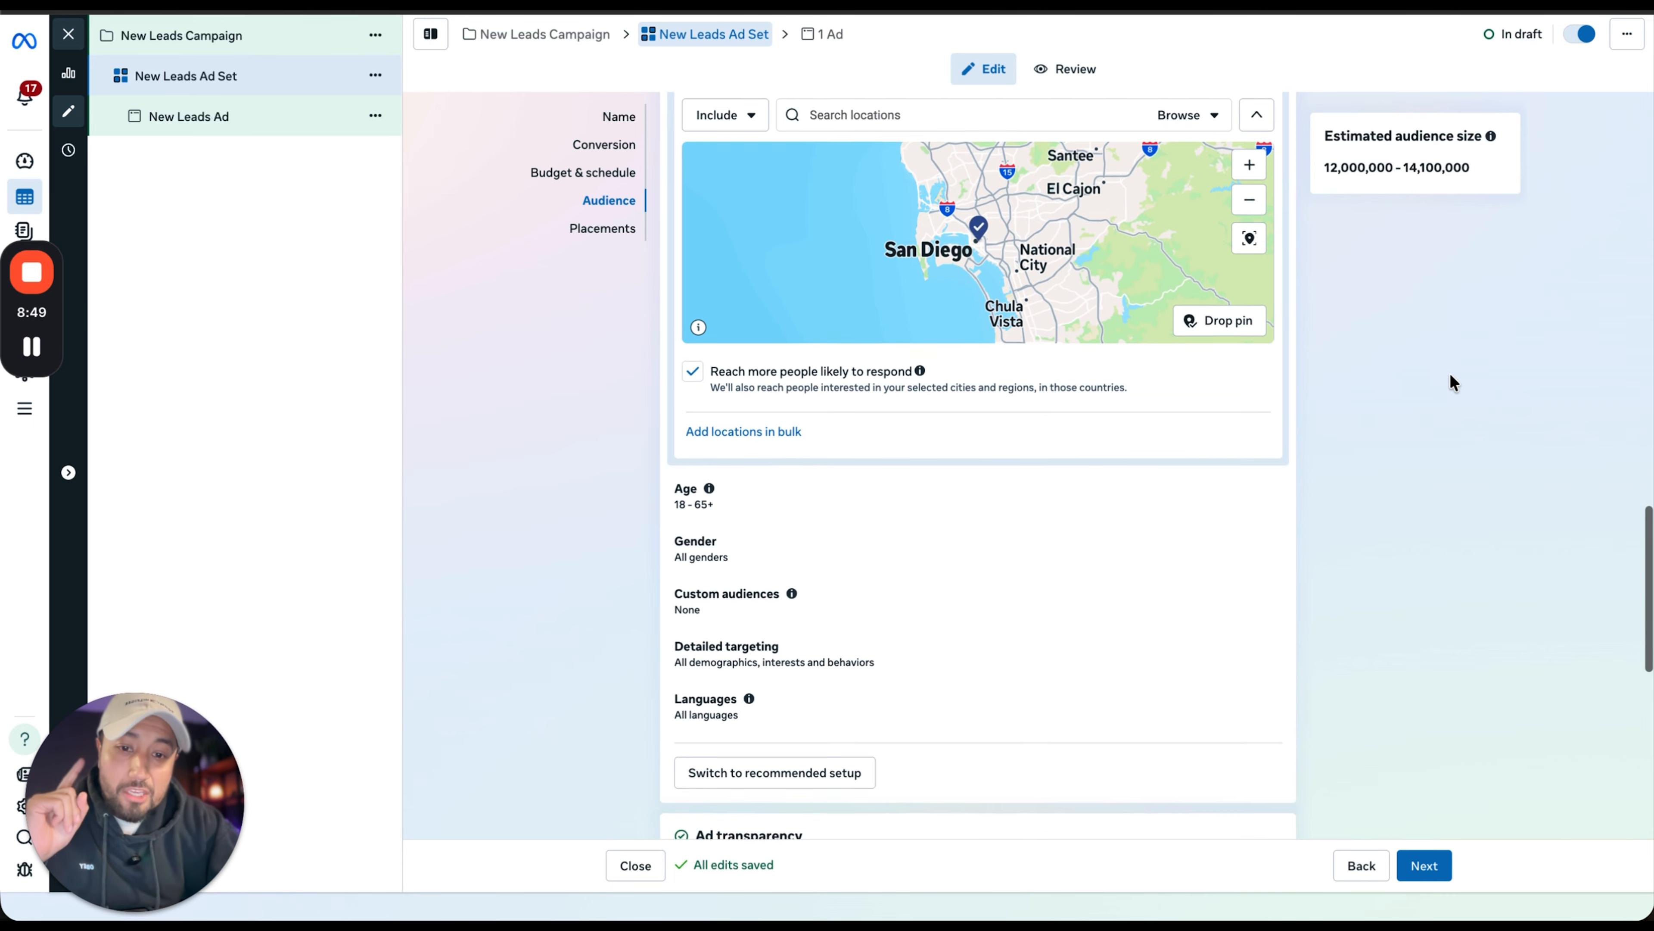
pyautogui.scroll(-3, 1449, 373)
pyautogui.scroll(5, 1450, 373)
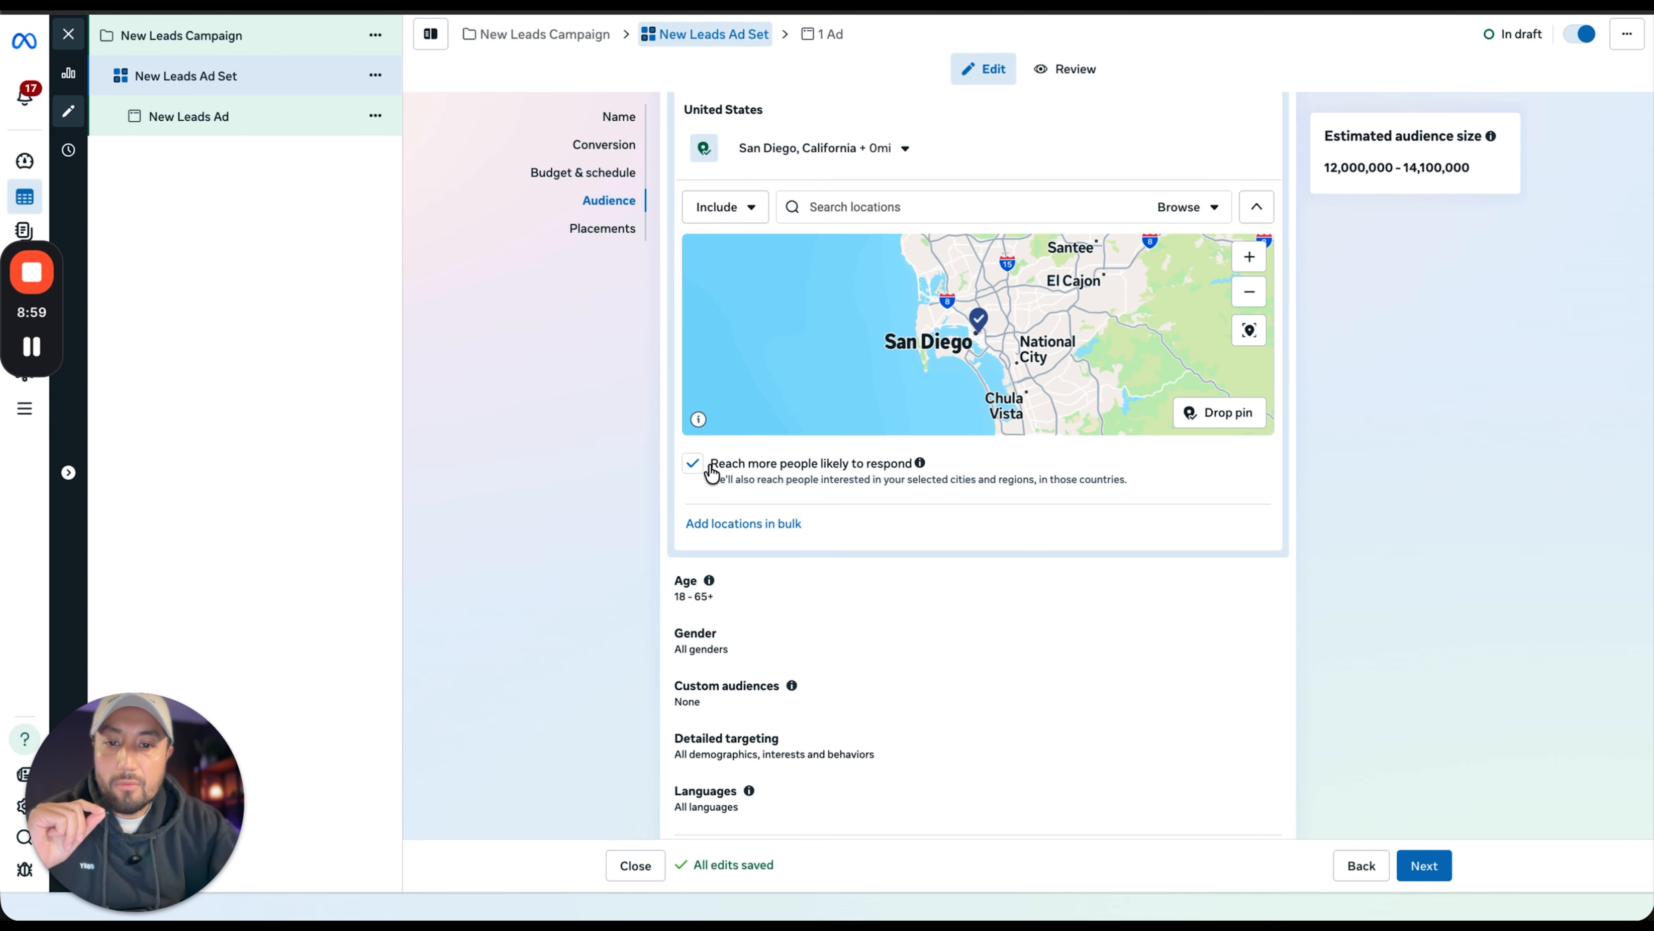
pyautogui.click(693, 465)
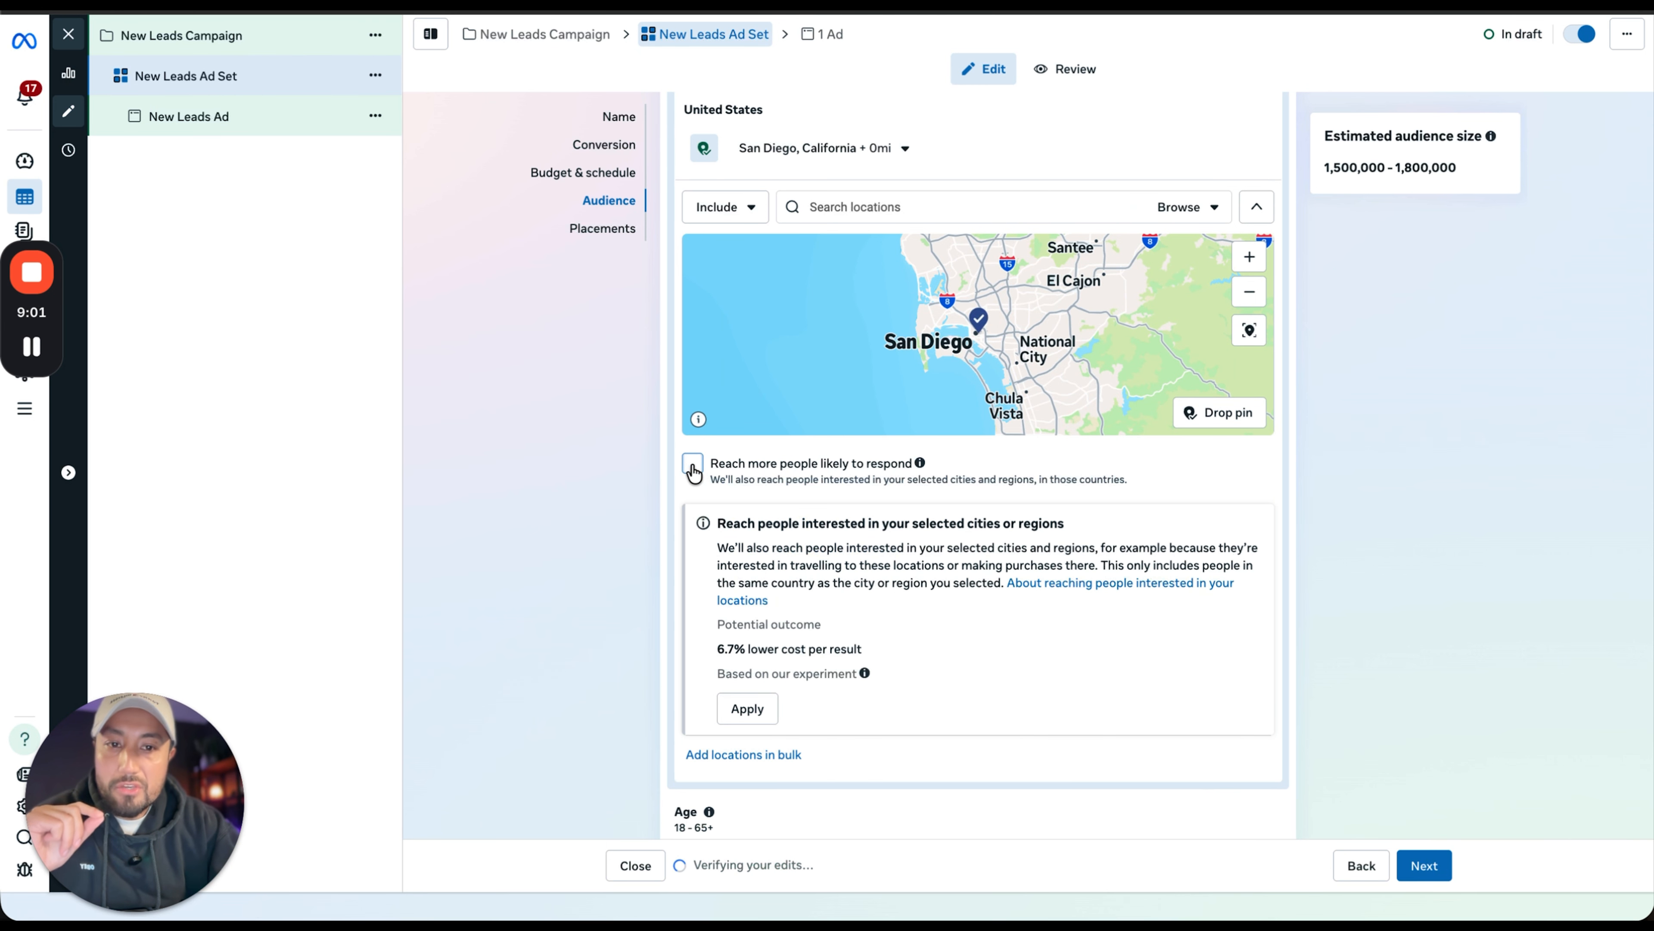
pyautogui.scroll(-1, 635, 521)
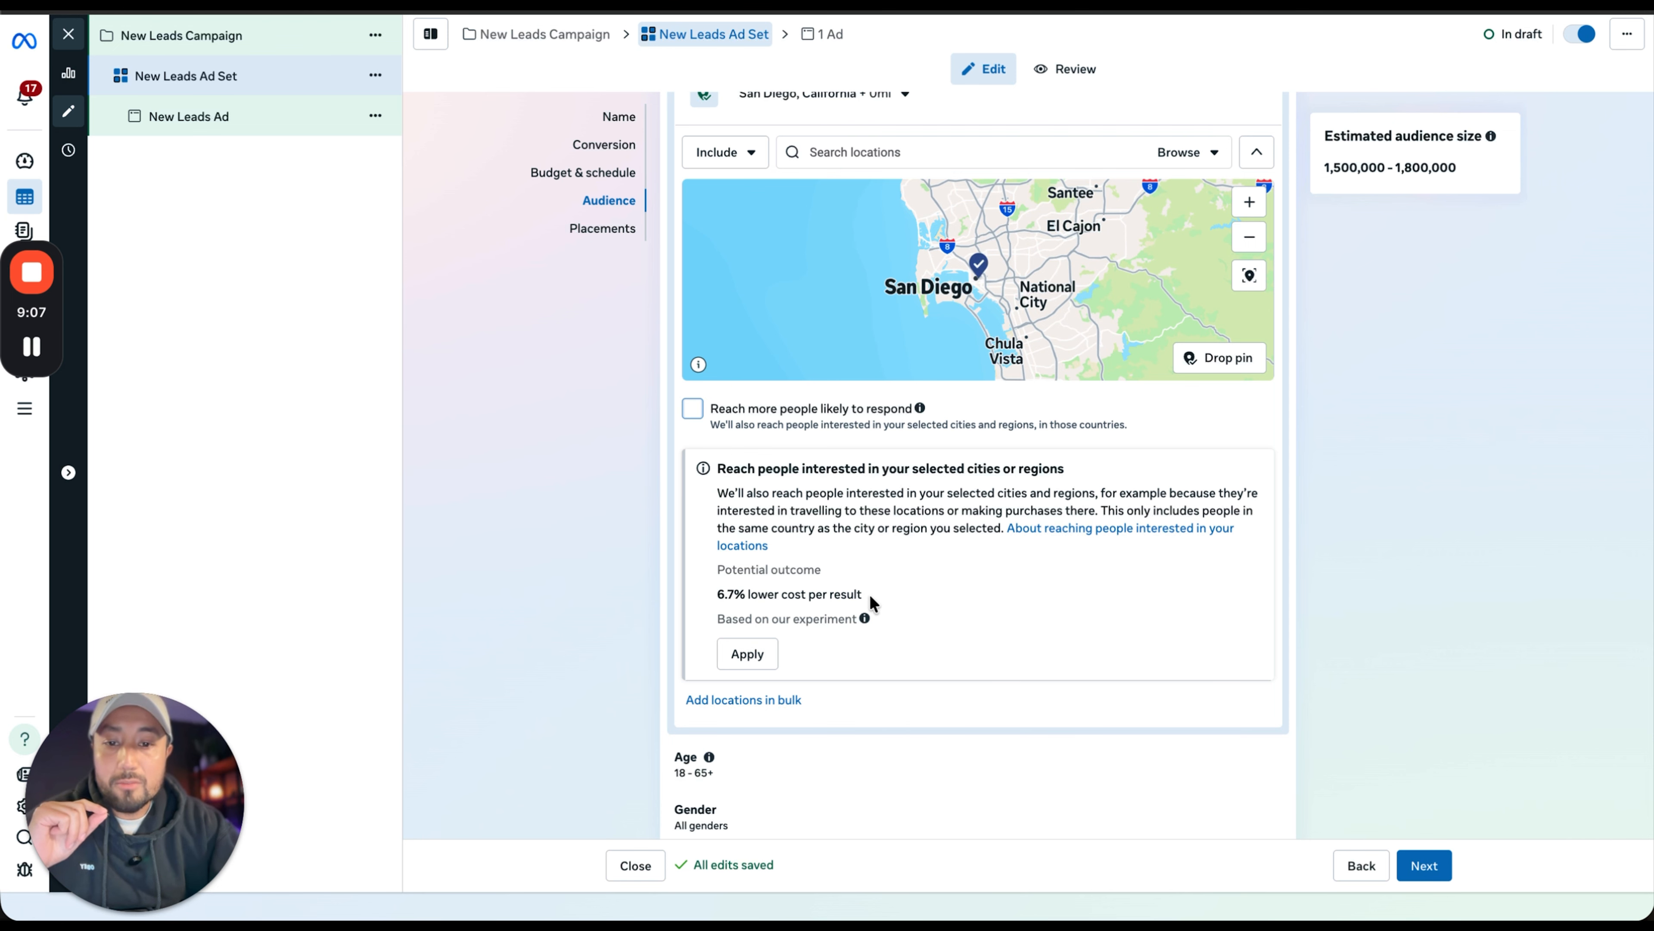
pyautogui.click(760, 668)
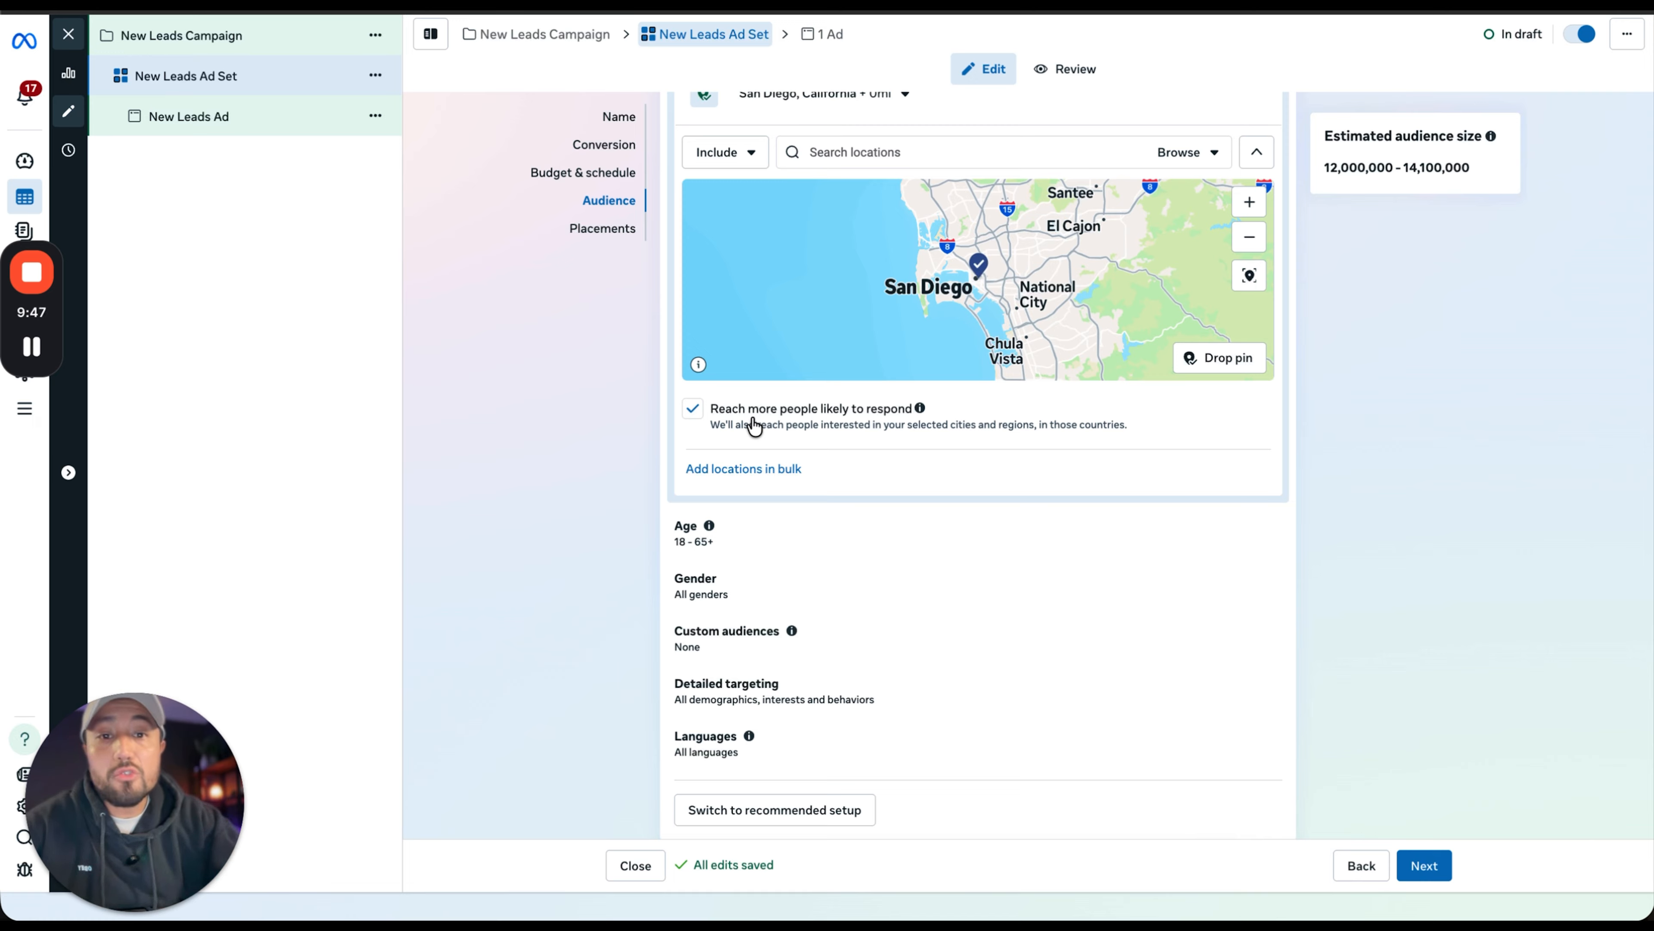
# - Disable reaching more people likely to respond for San Diego, and review the recommendation's potential outcome and the estimated audience size
pyautogui.click(694, 411)
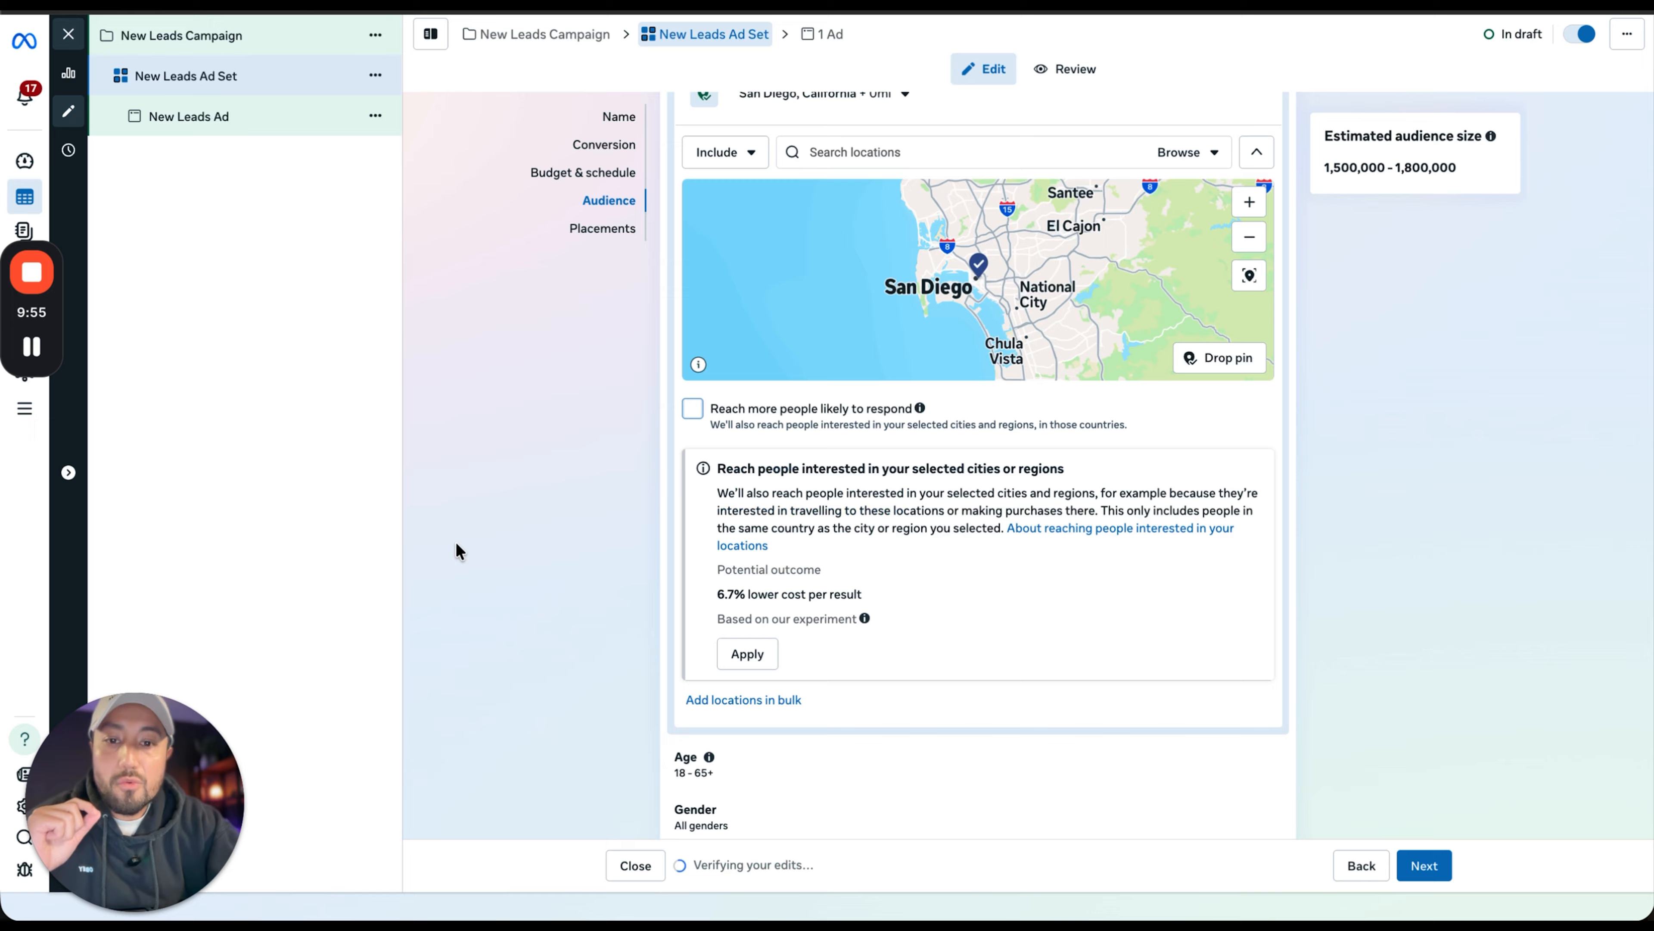
pyautogui.scroll(1, 559, 528)
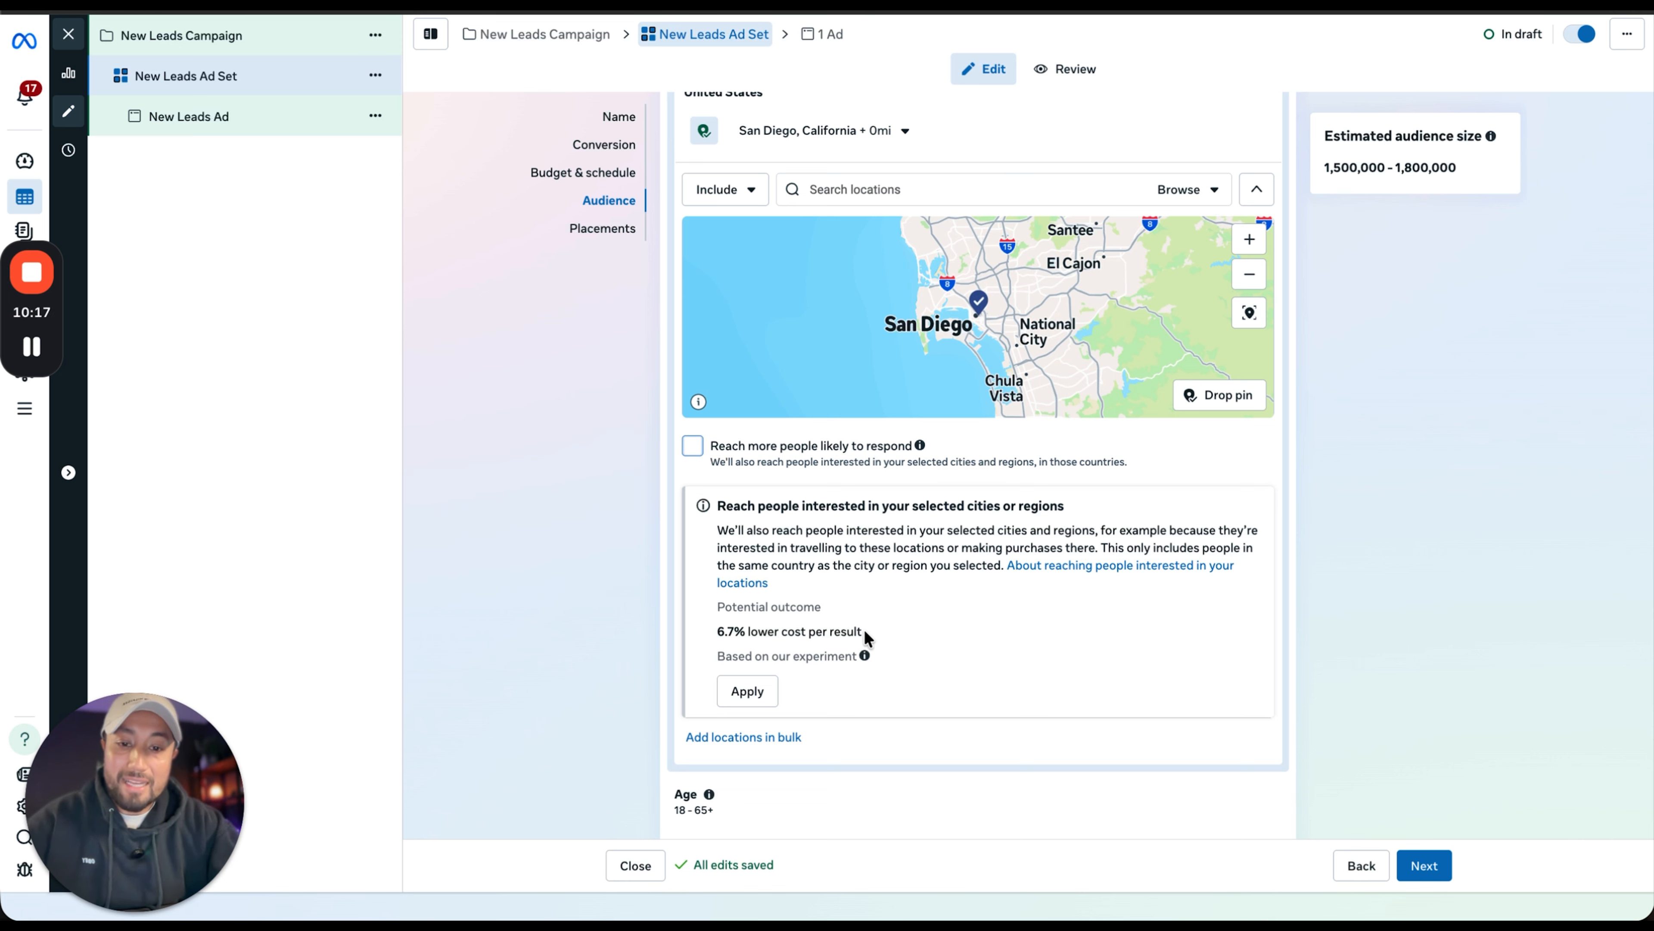
pyautogui.moveTo(864, 629); pyautogui.dragTo(716, 631)
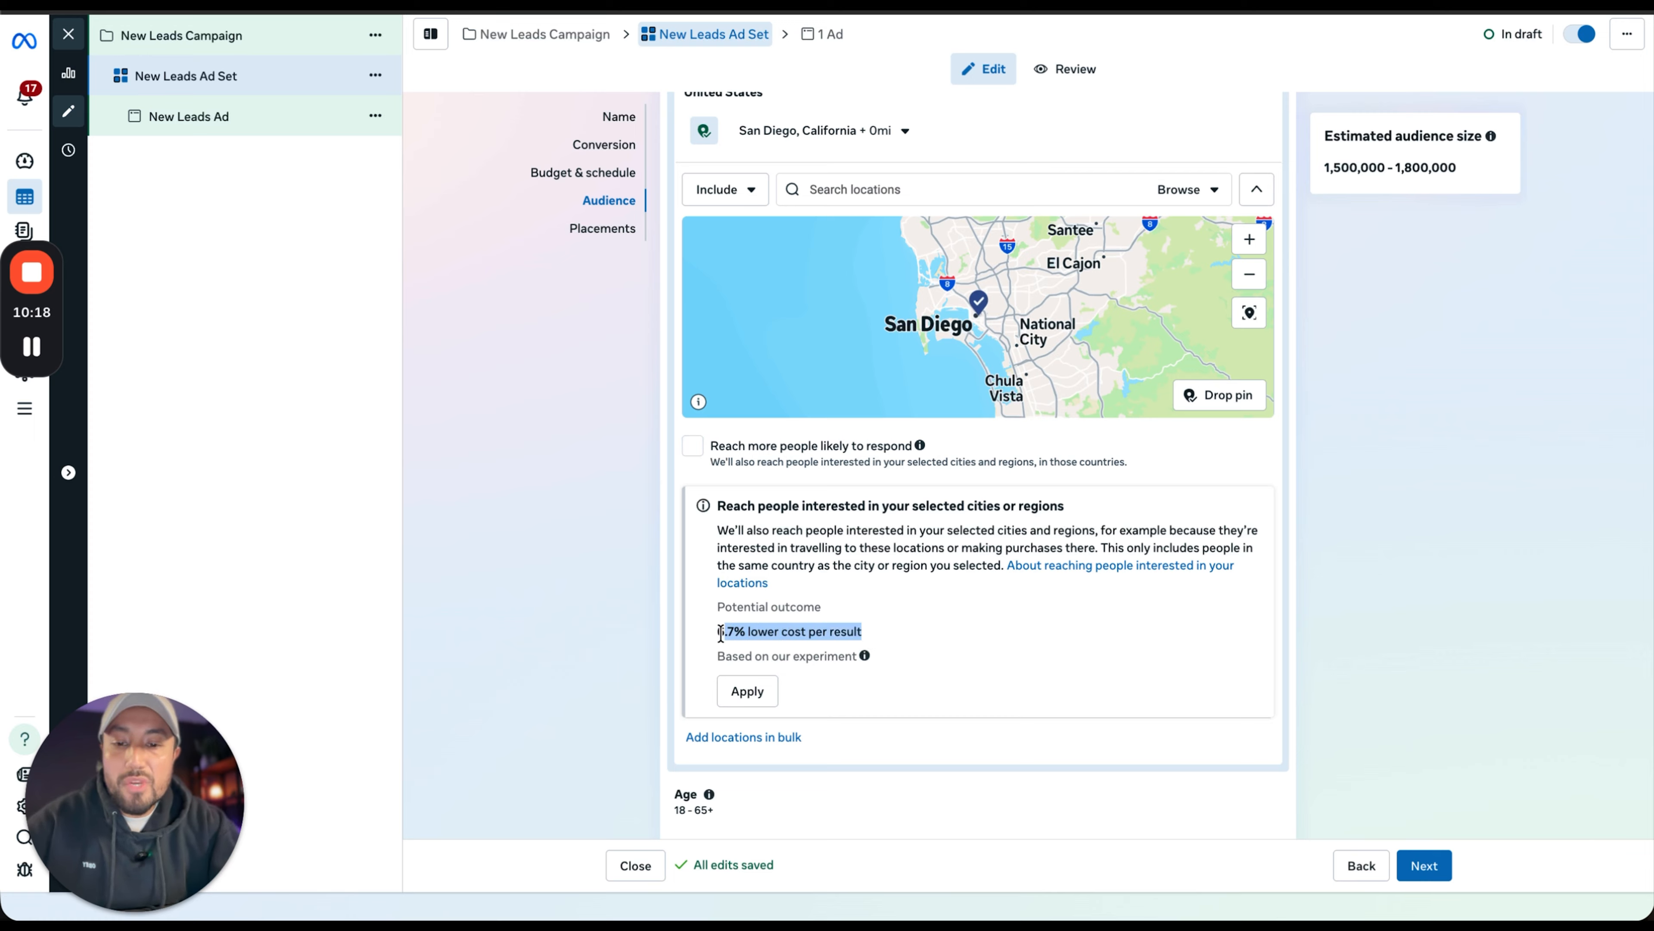
pyautogui.click(1408, 574)
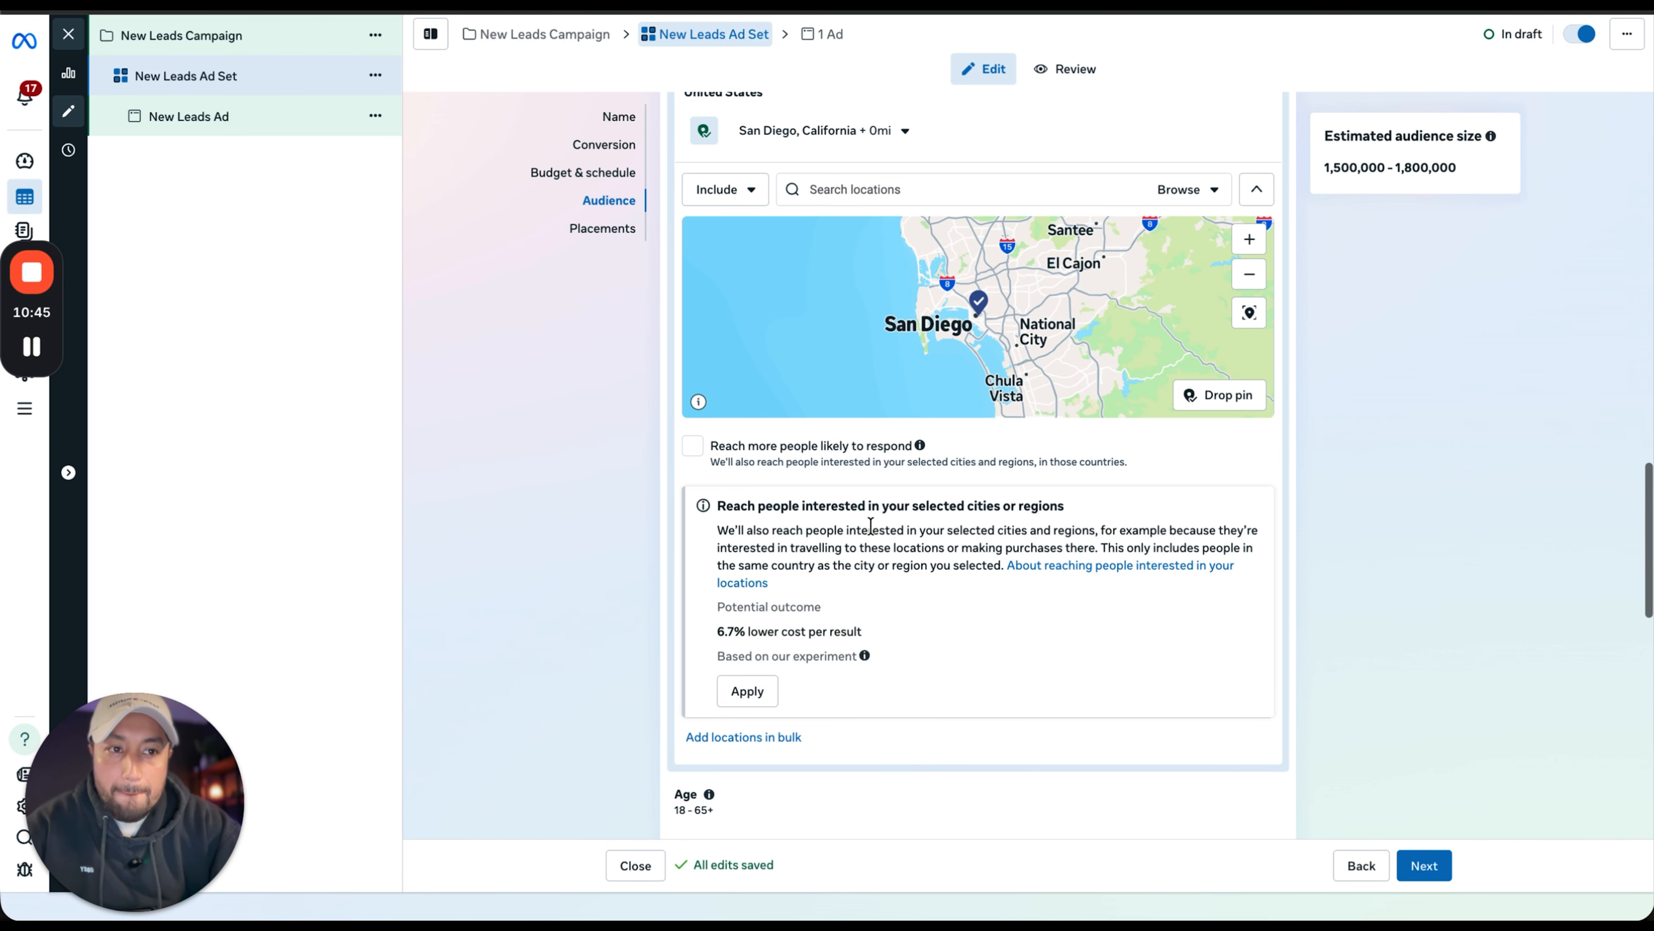
pyautogui.scroll(-1, 870, 525)
pyautogui.moveTo(1458, 171); pyautogui.dragTo(1545, 231)
pyautogui.click(1545, 232)
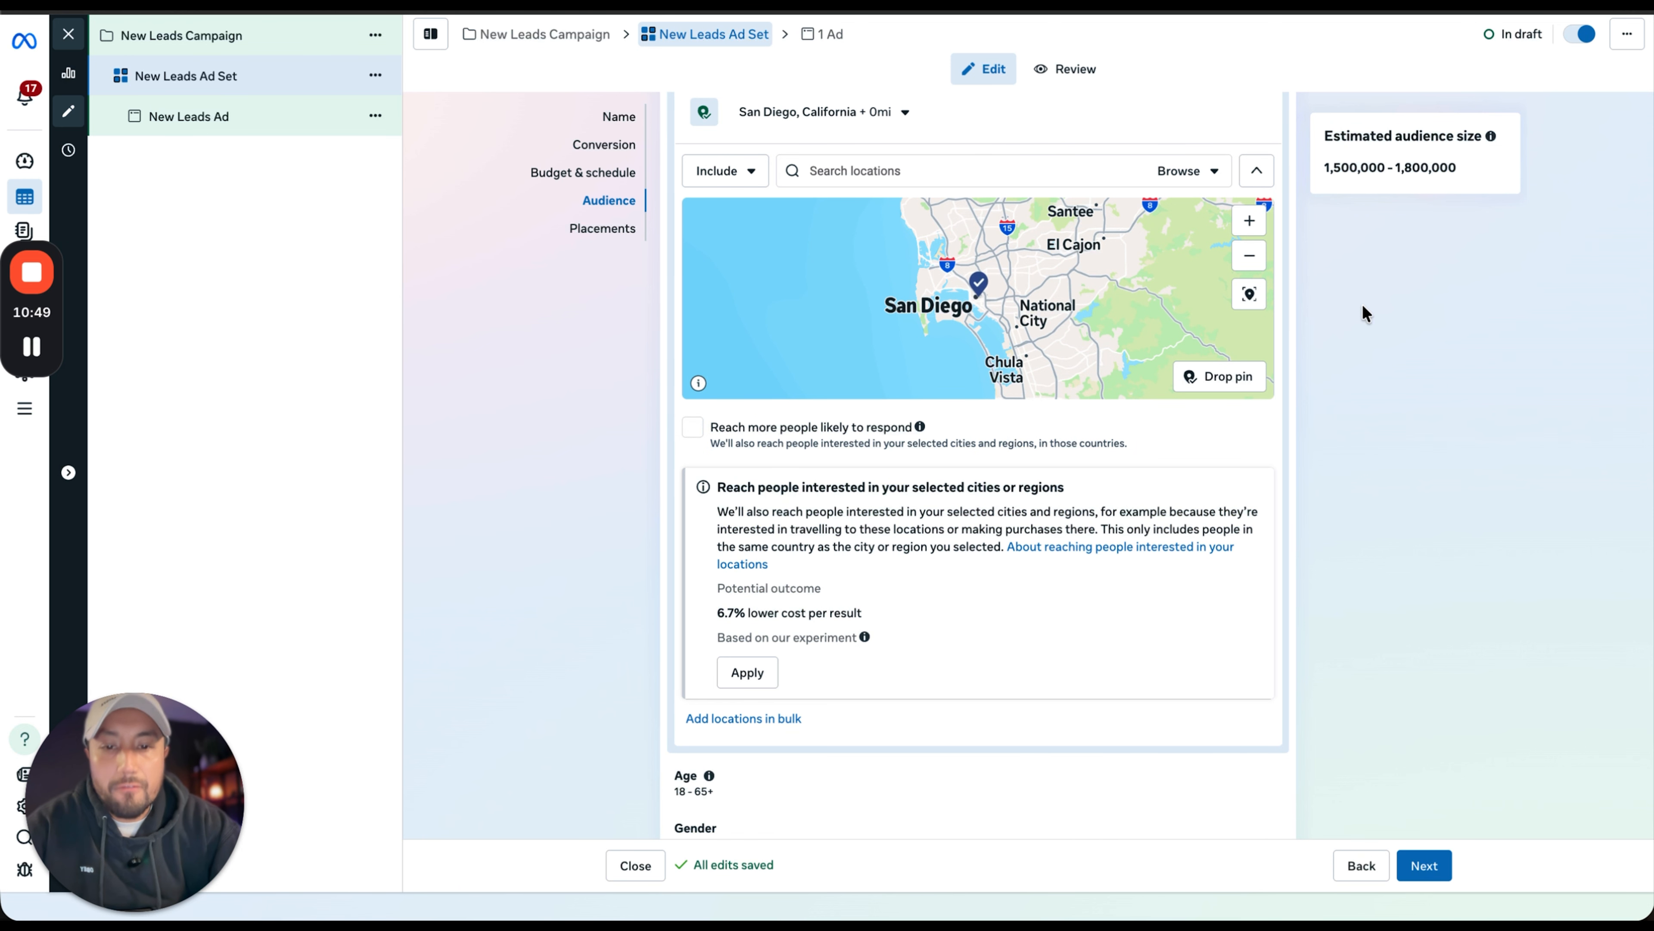
# - Set the audience age range to 35 to 60
pyautogui.scroll(-3, 1362, 303)
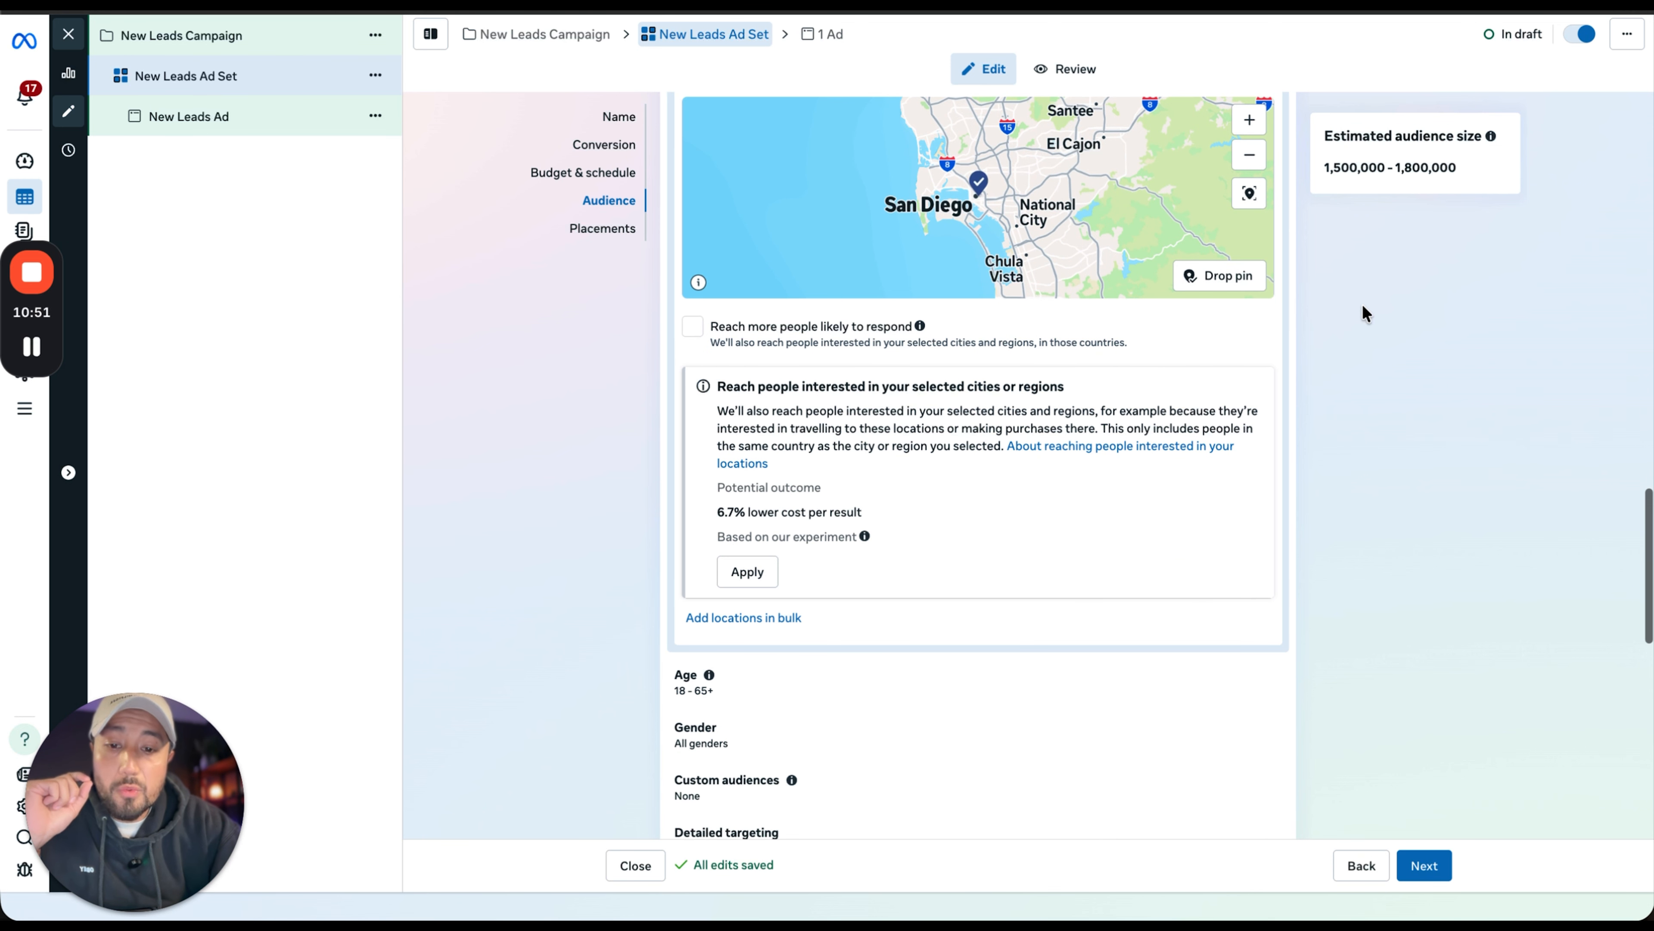
pyautogui.scroll(-6, 1362, 304)
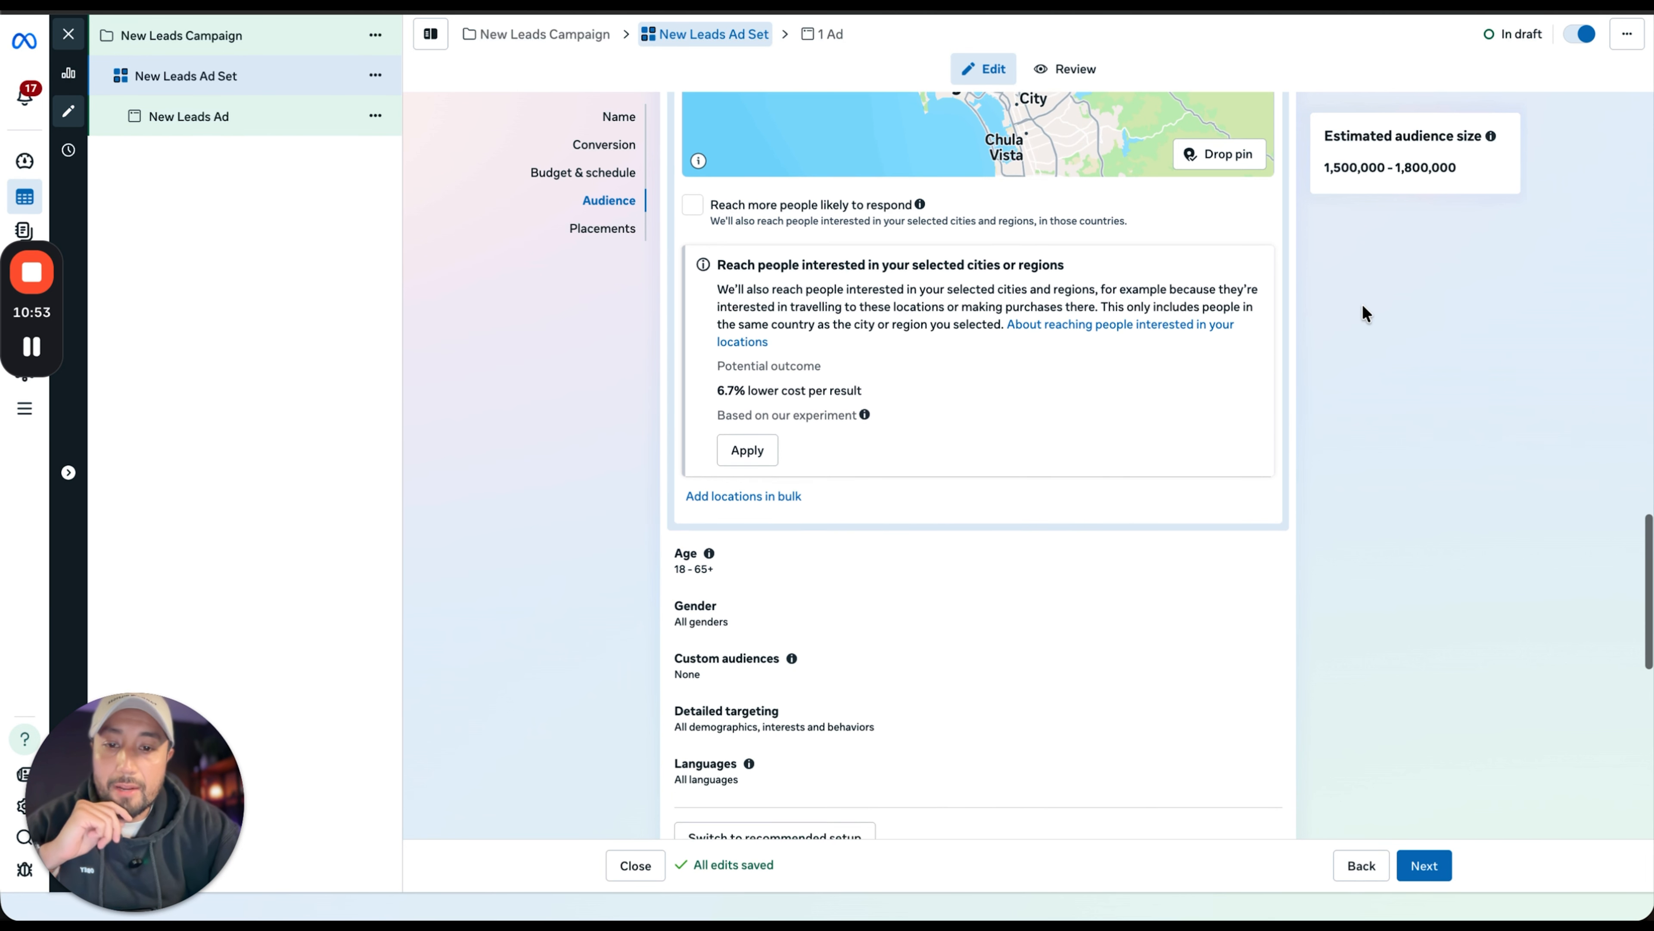
pyautogui.scroll(-8, 1152, 388)
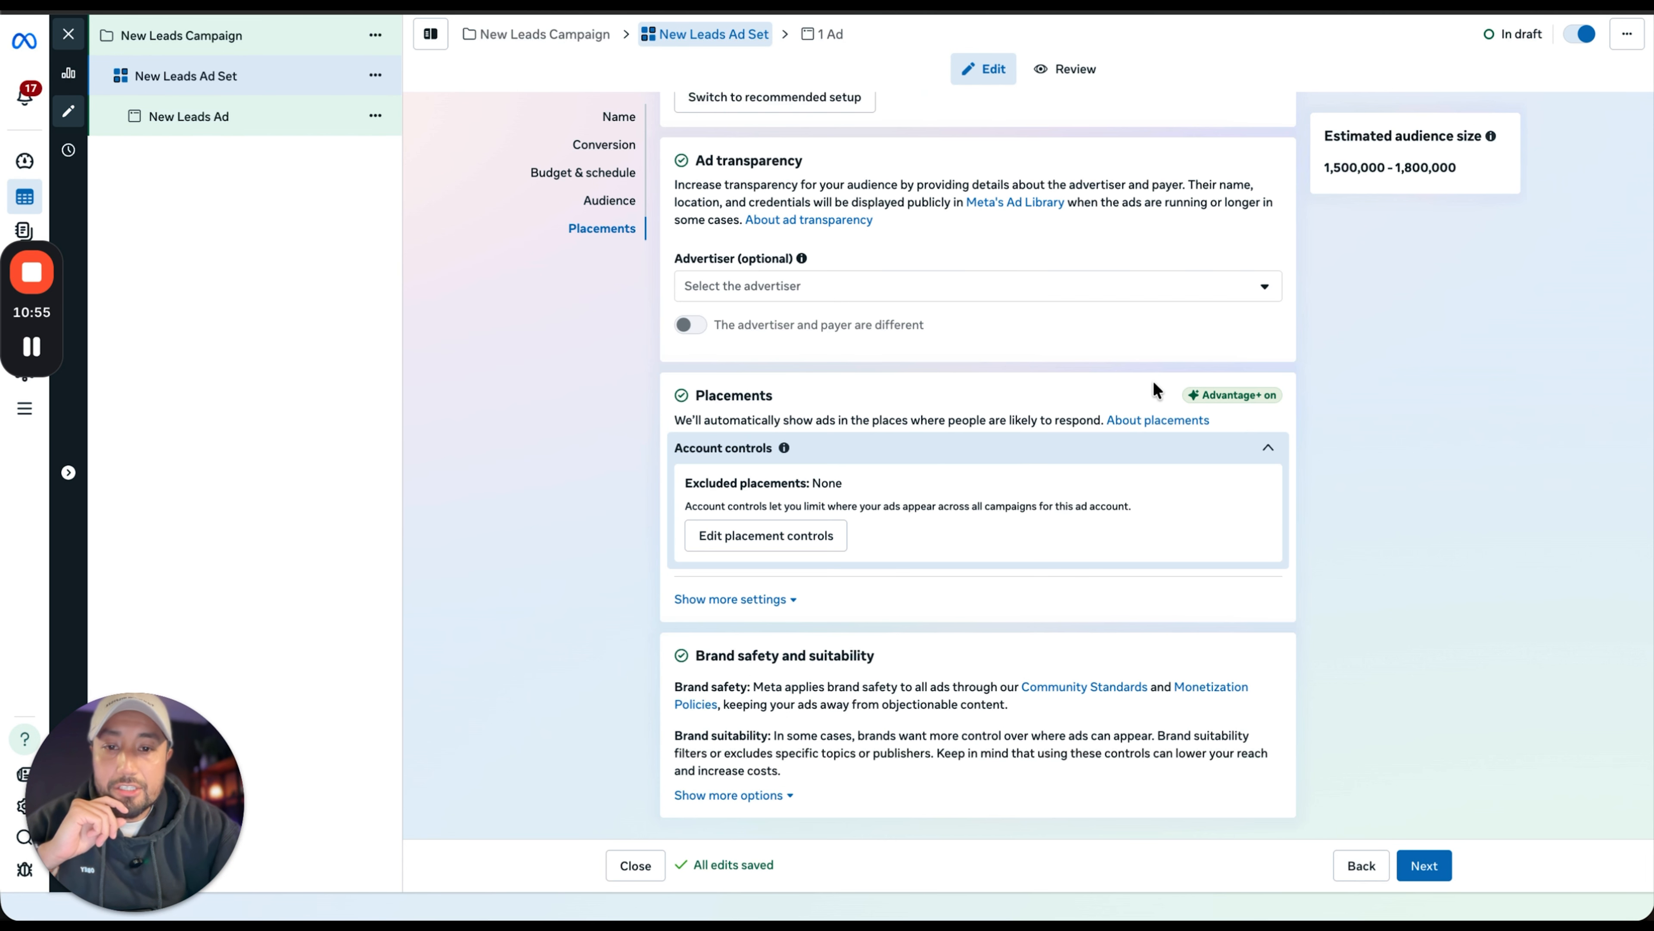
pyautogui.scroll(8, 828, 628)
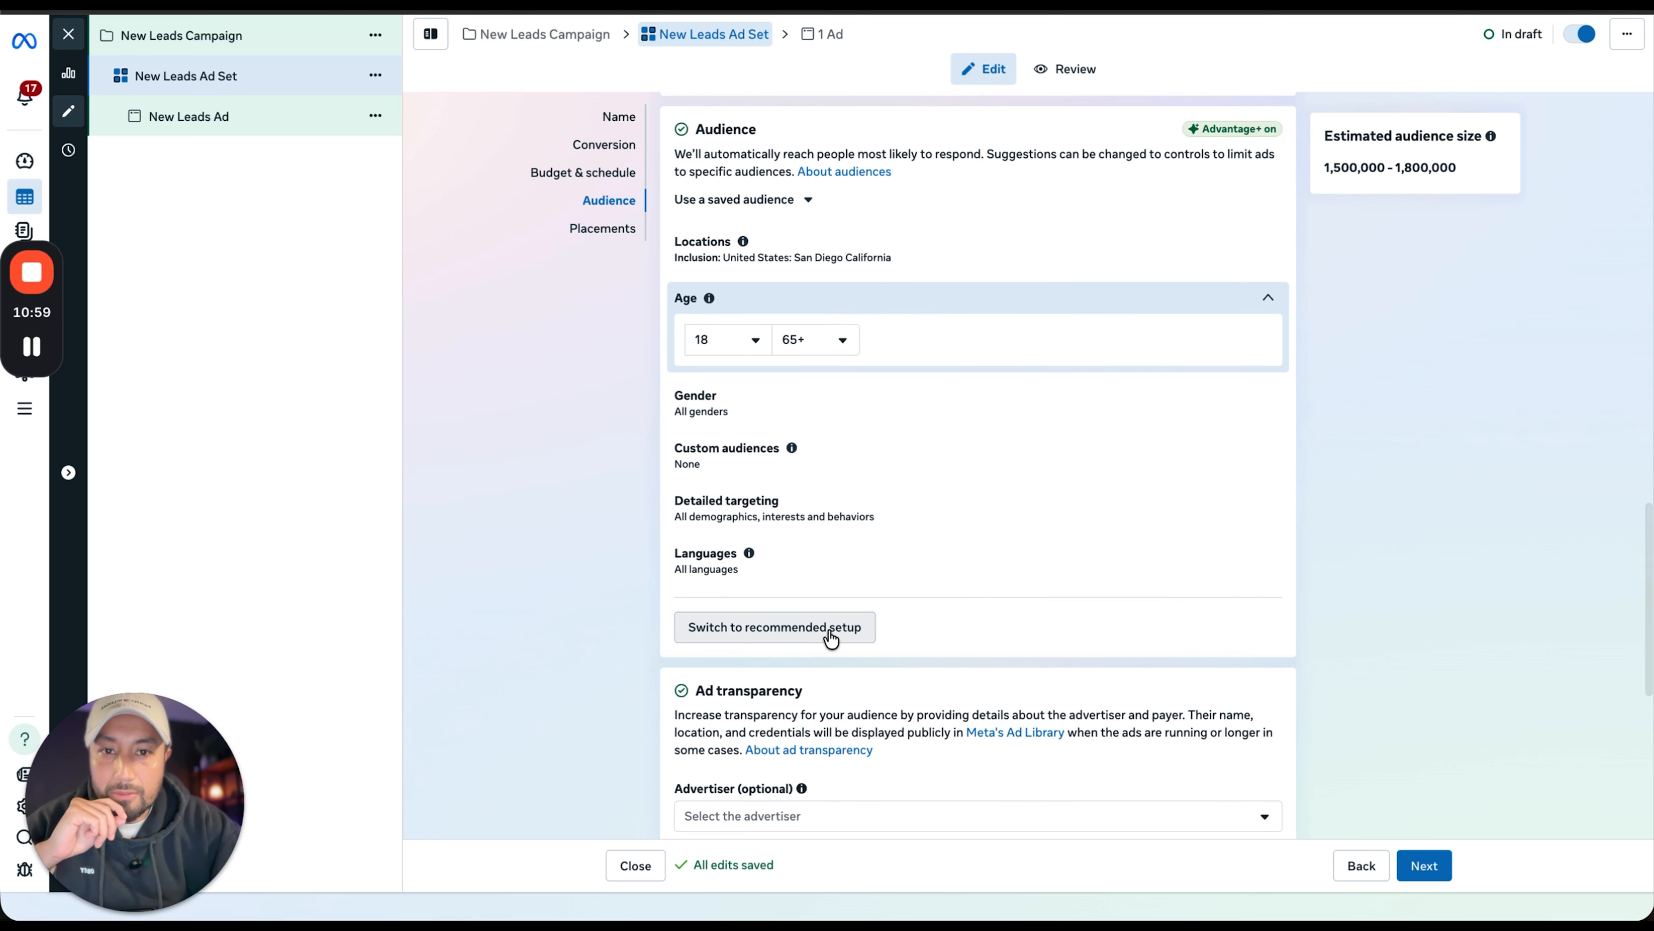
pyautogui.click(724, 343)
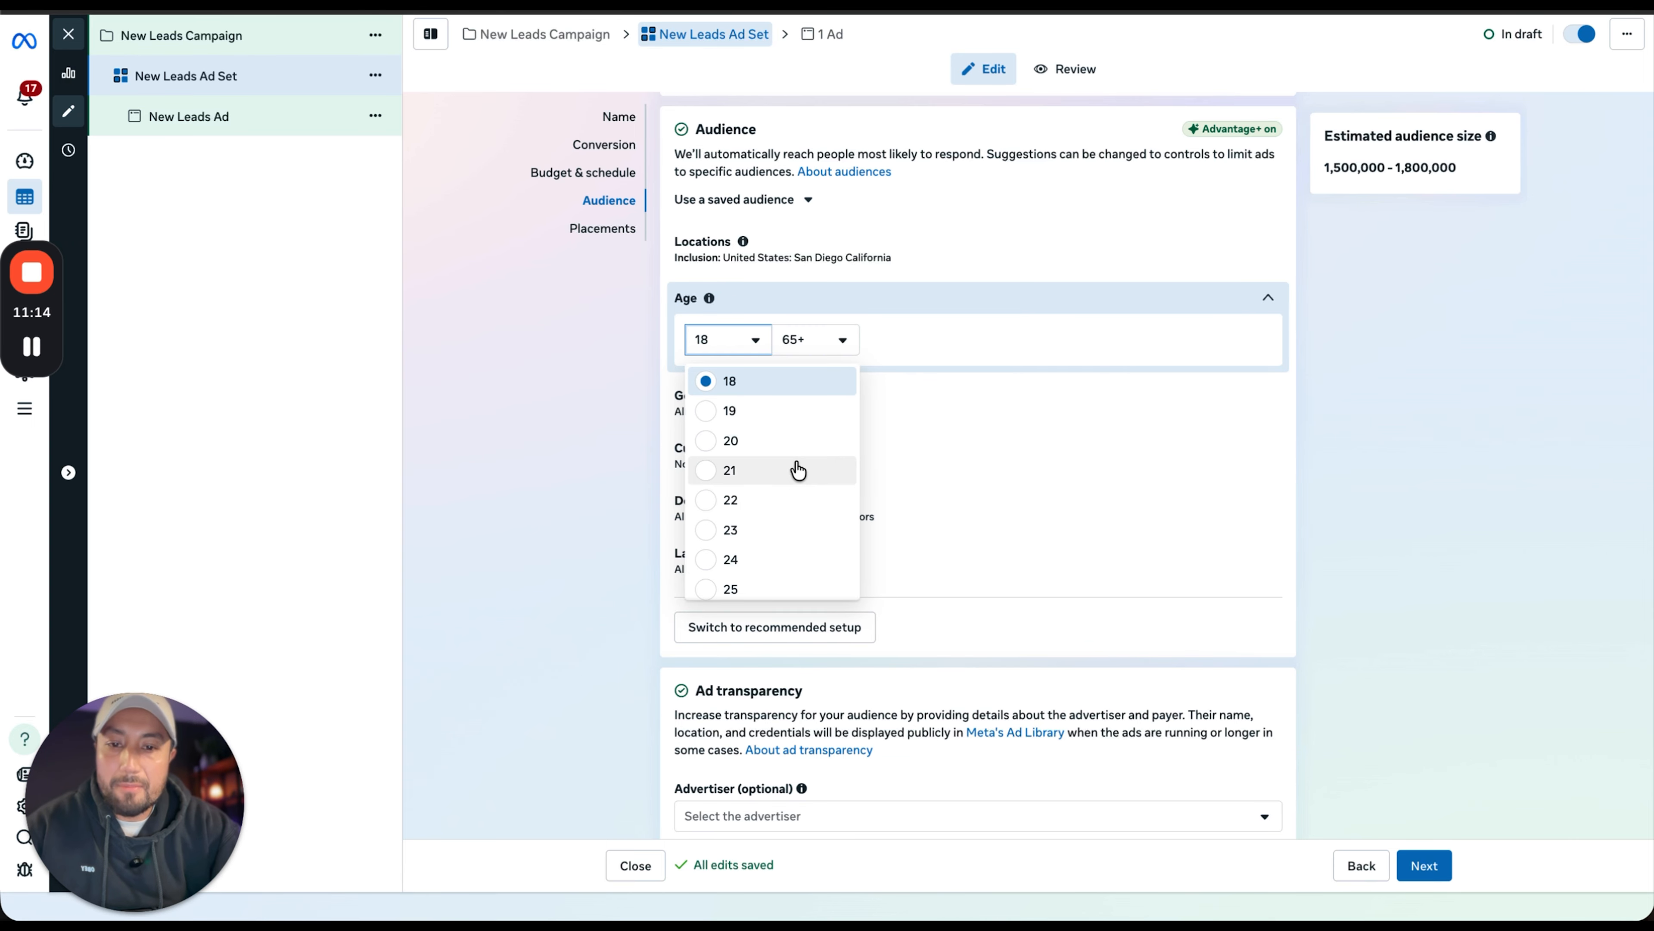
pyautogui.scroll(-5, 798, 469)
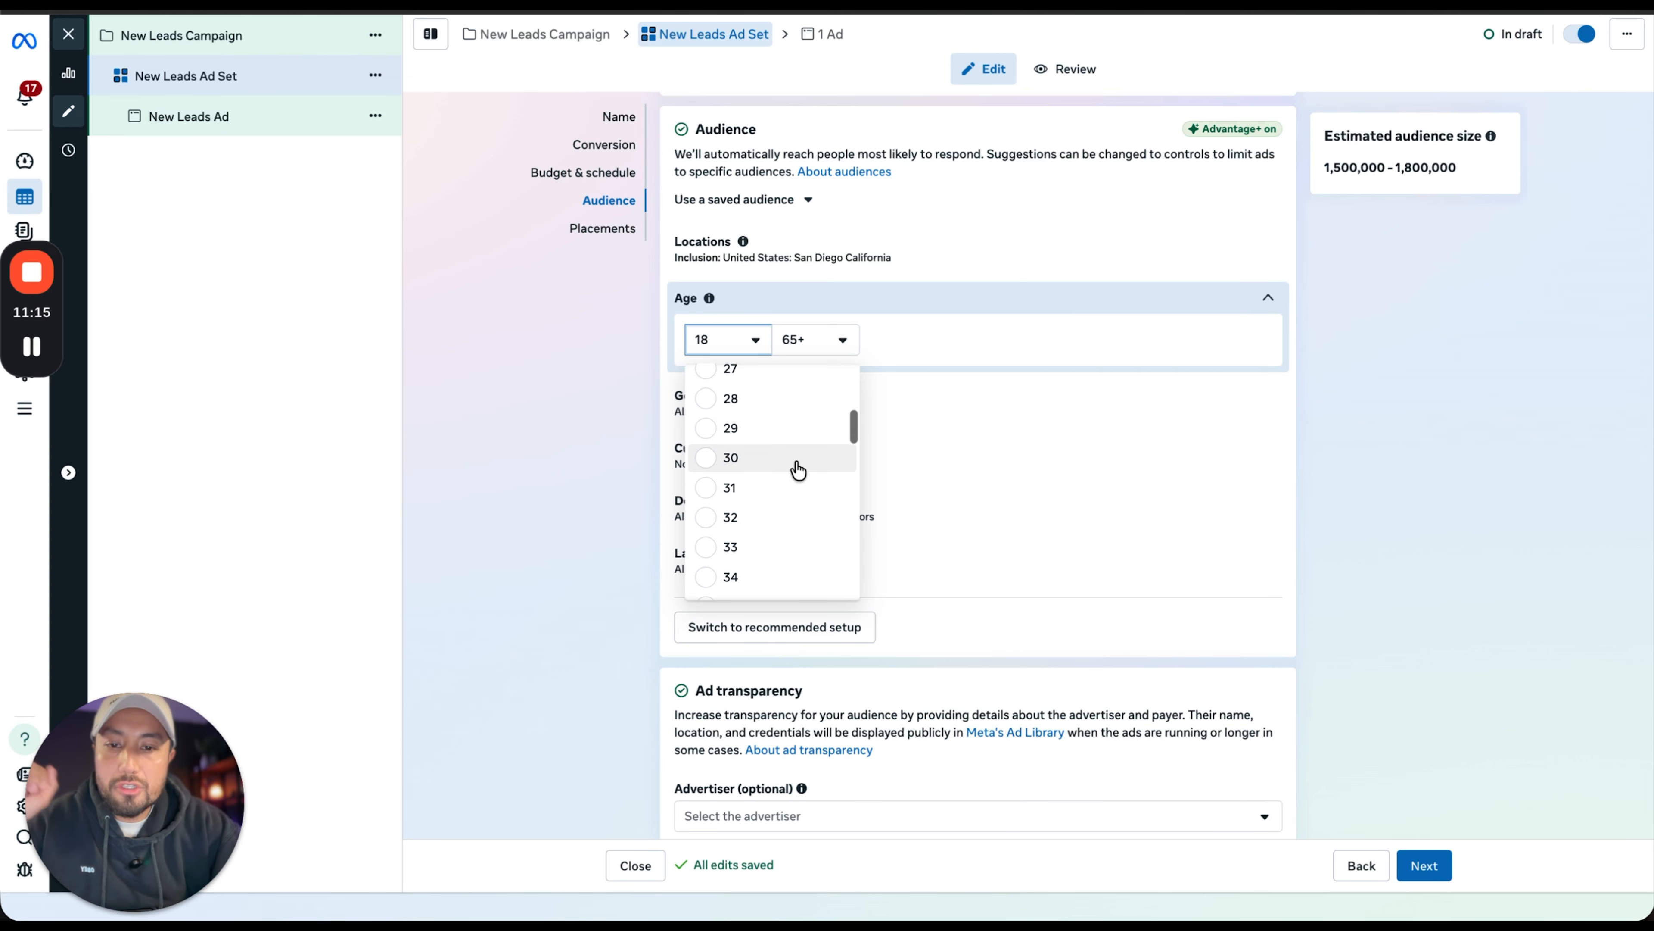
pyautogui.scroll(-2, 798, 470)
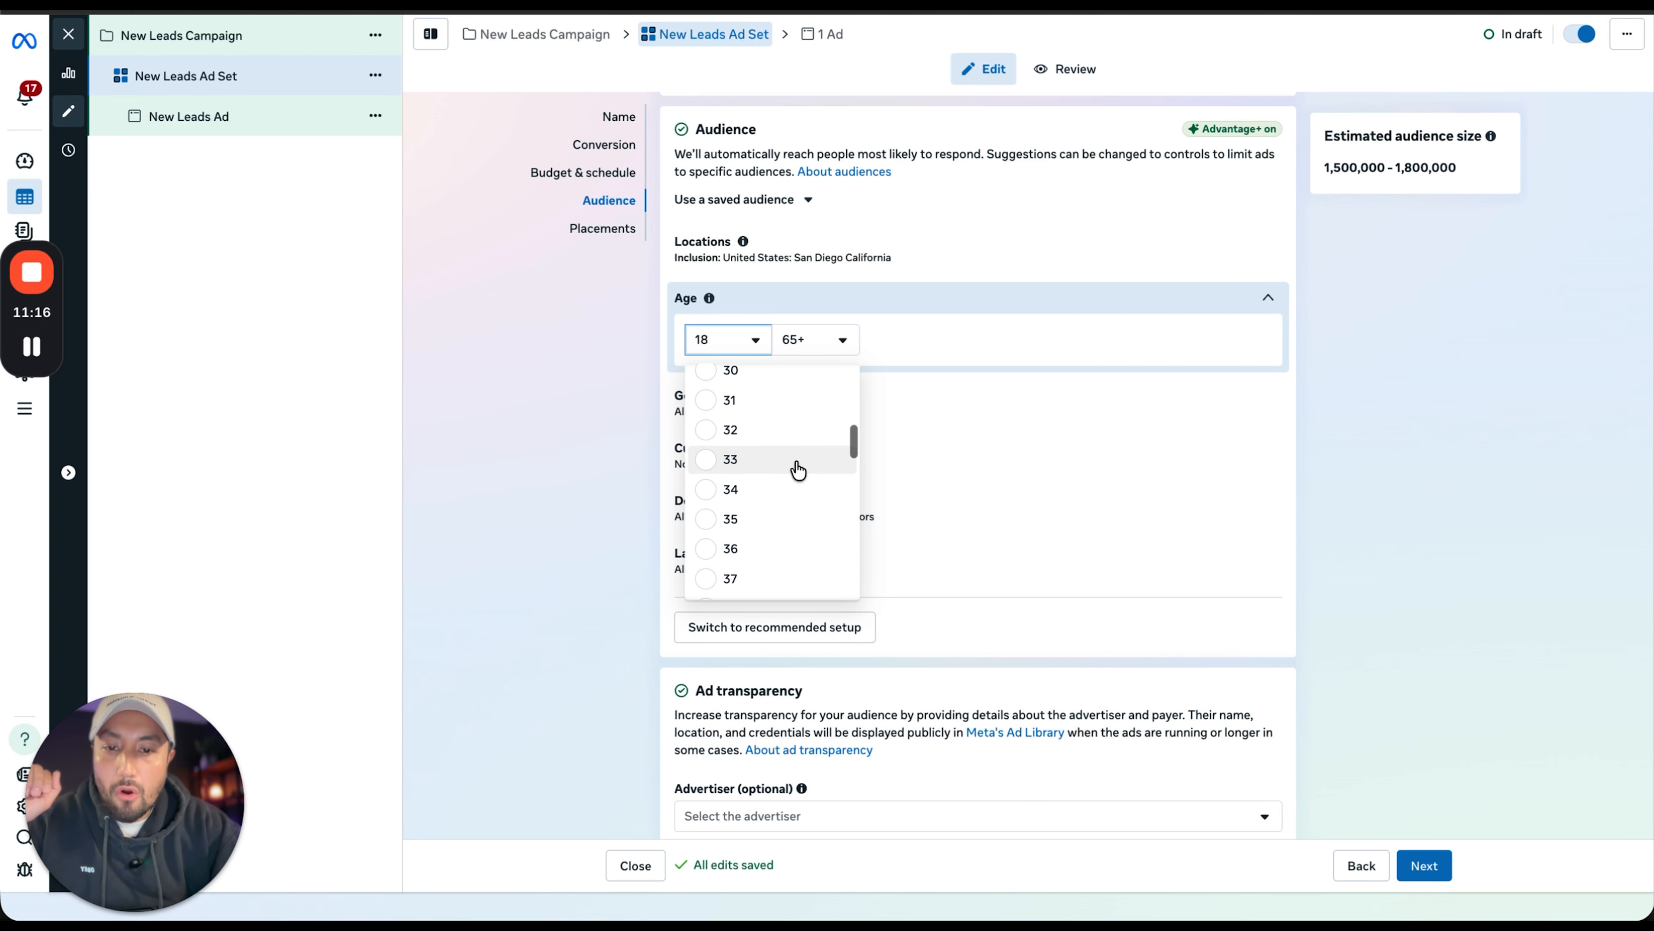
pyautogui.click(710, 520)
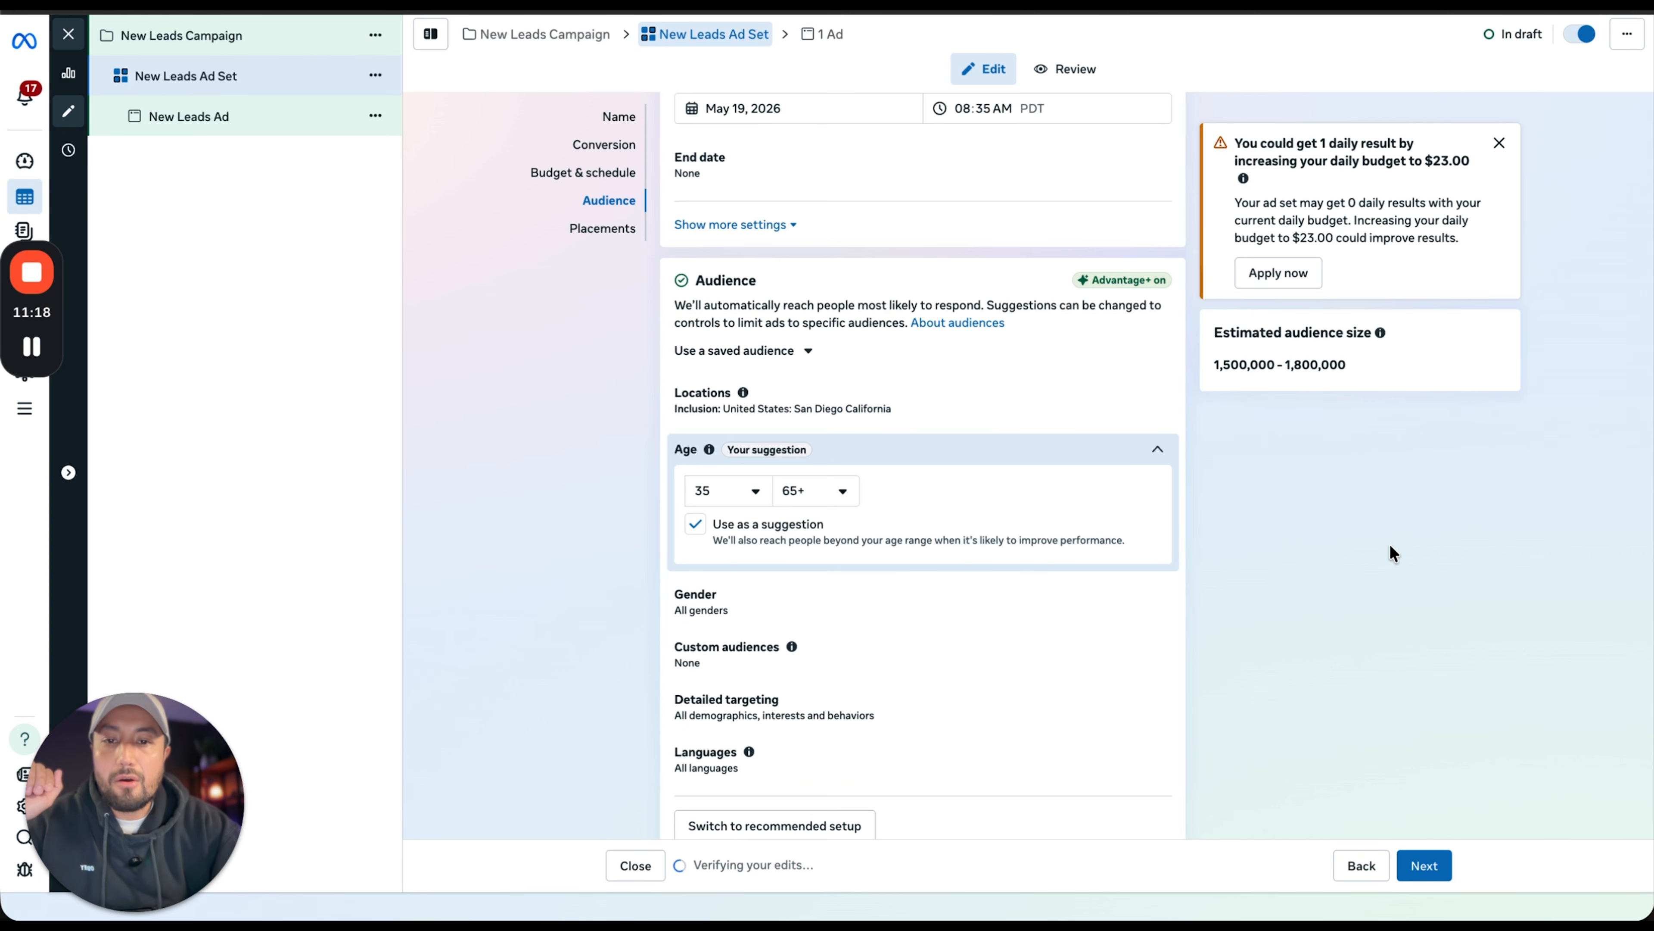
pyautogui.click(809, 497)
pyautogui.scroll(2, 846, 619)
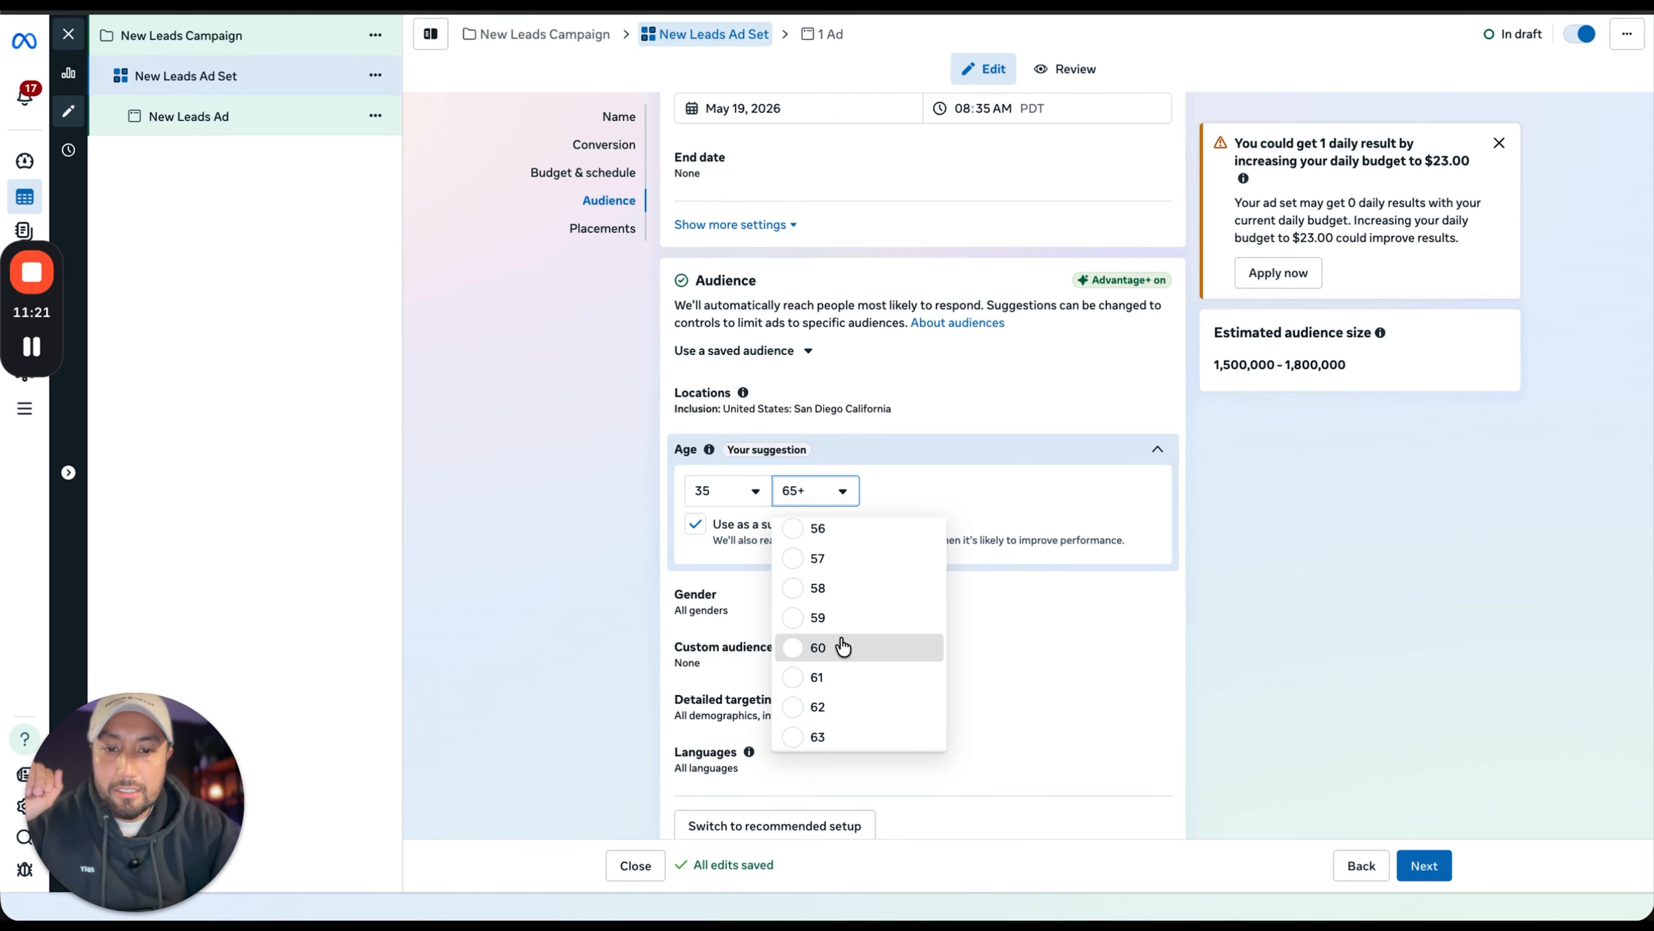
pyautogui.click(843, 647)
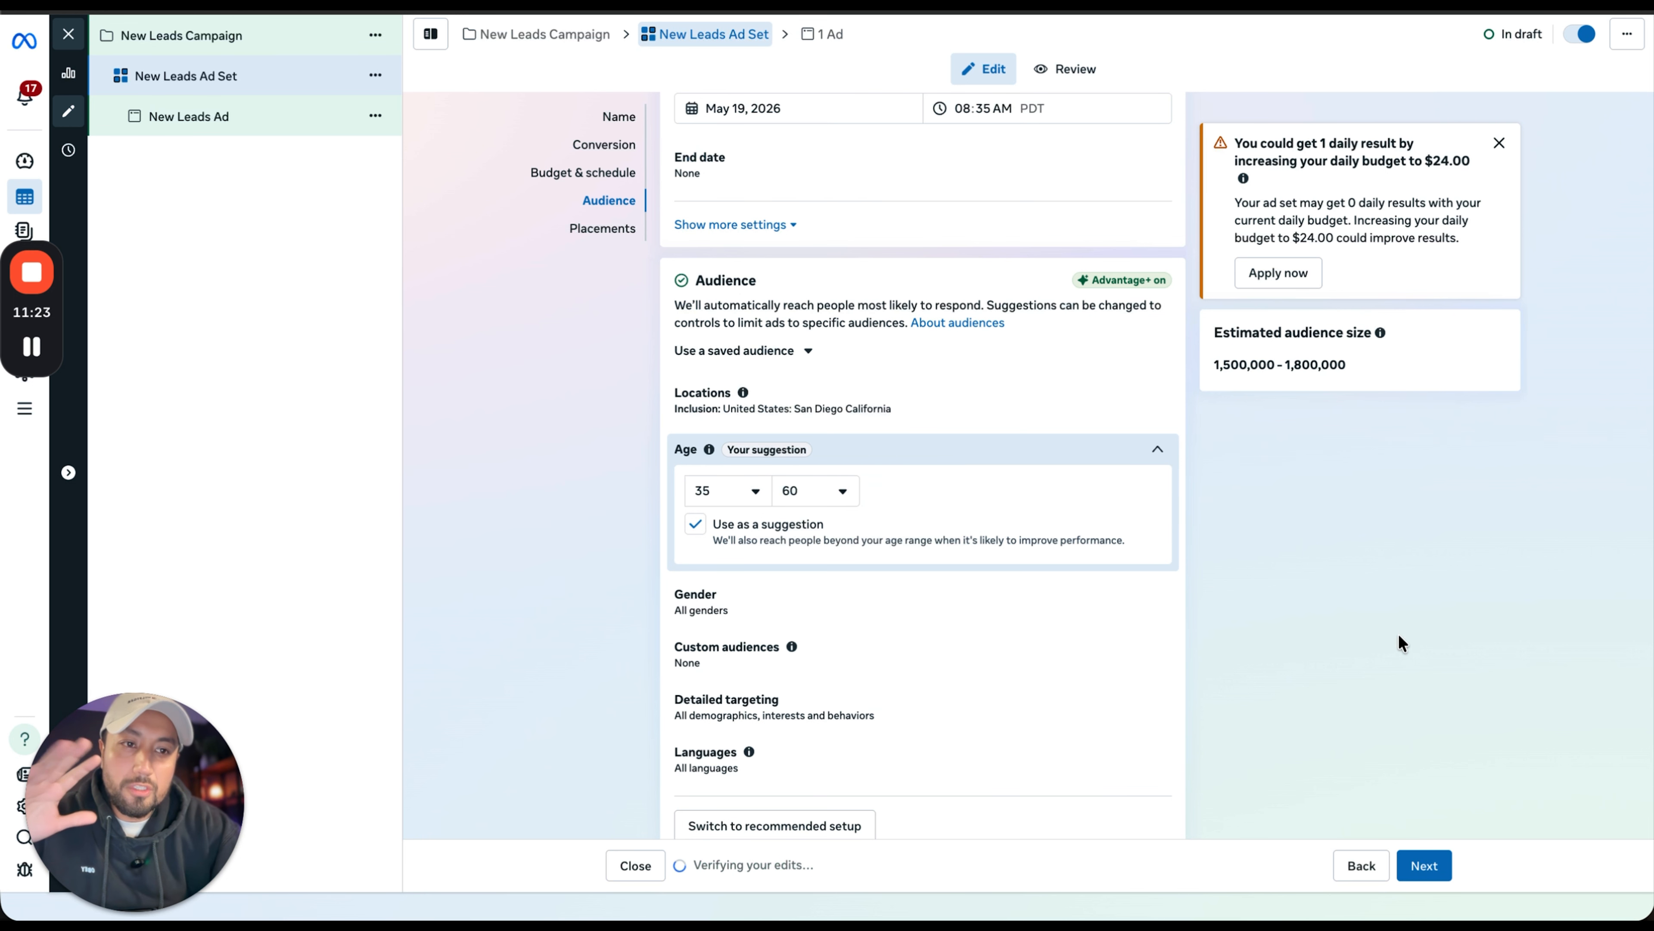
# - Turn off using the age range as a suggestion, and check the estimated audience size
pyautogui.scroll(-2, 1398, 635)
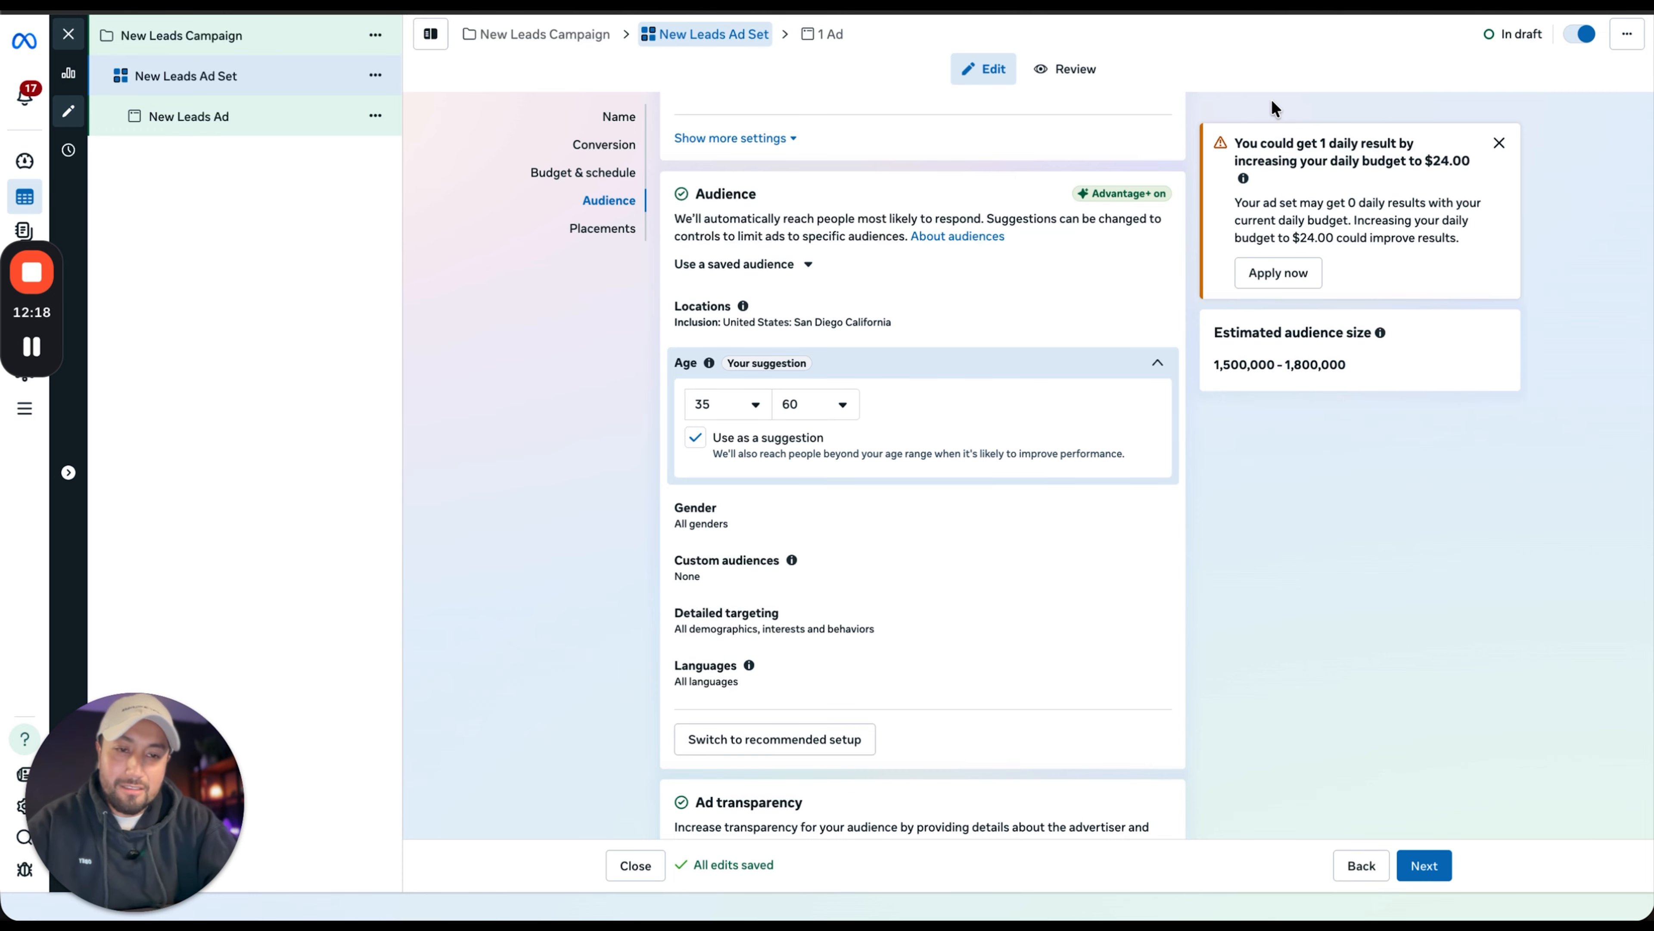
pyautogui.click(694, 447)
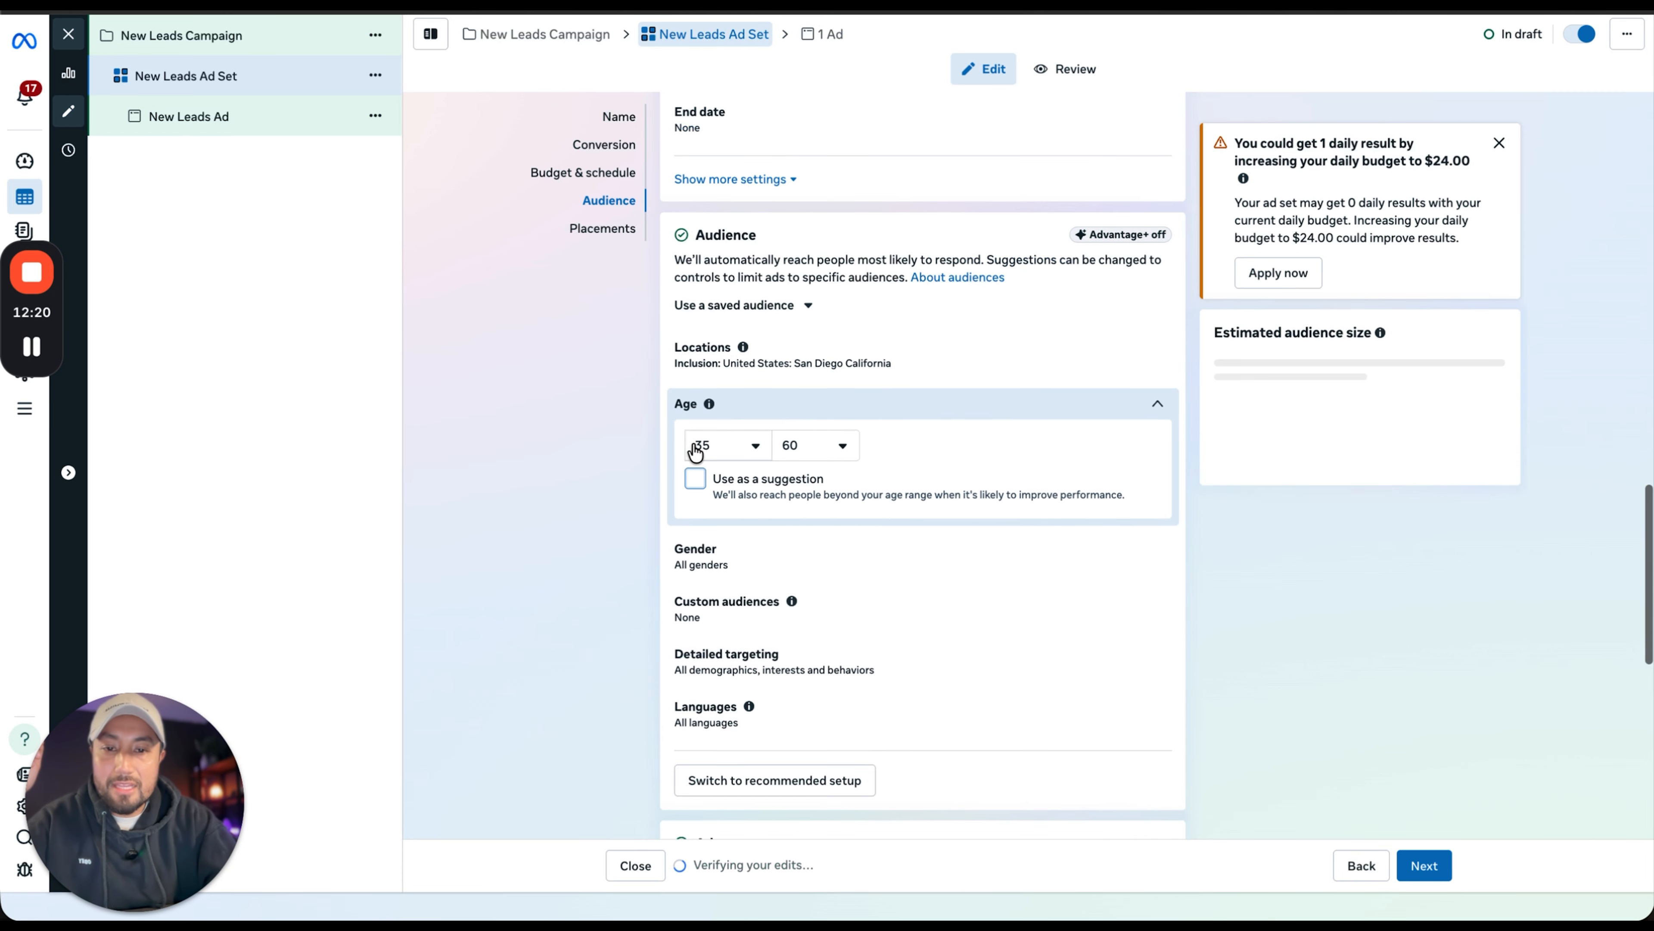
pyautogui.scroll(-1, 496, 611)
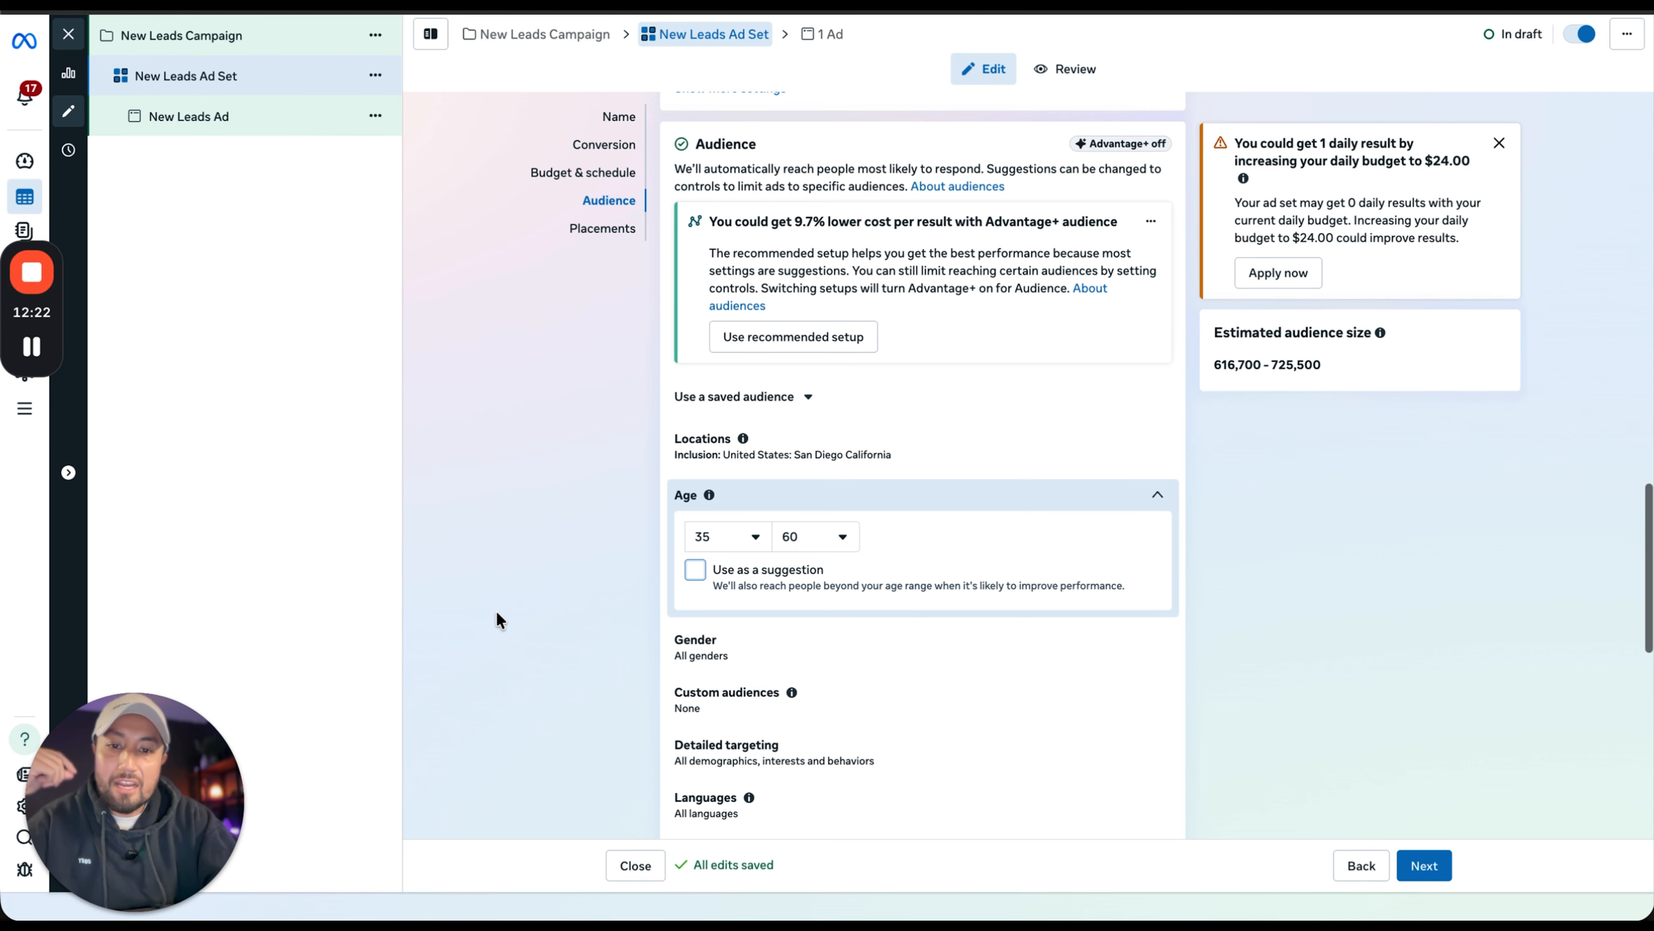
pyautogui.scroll(-1, 496, 611)
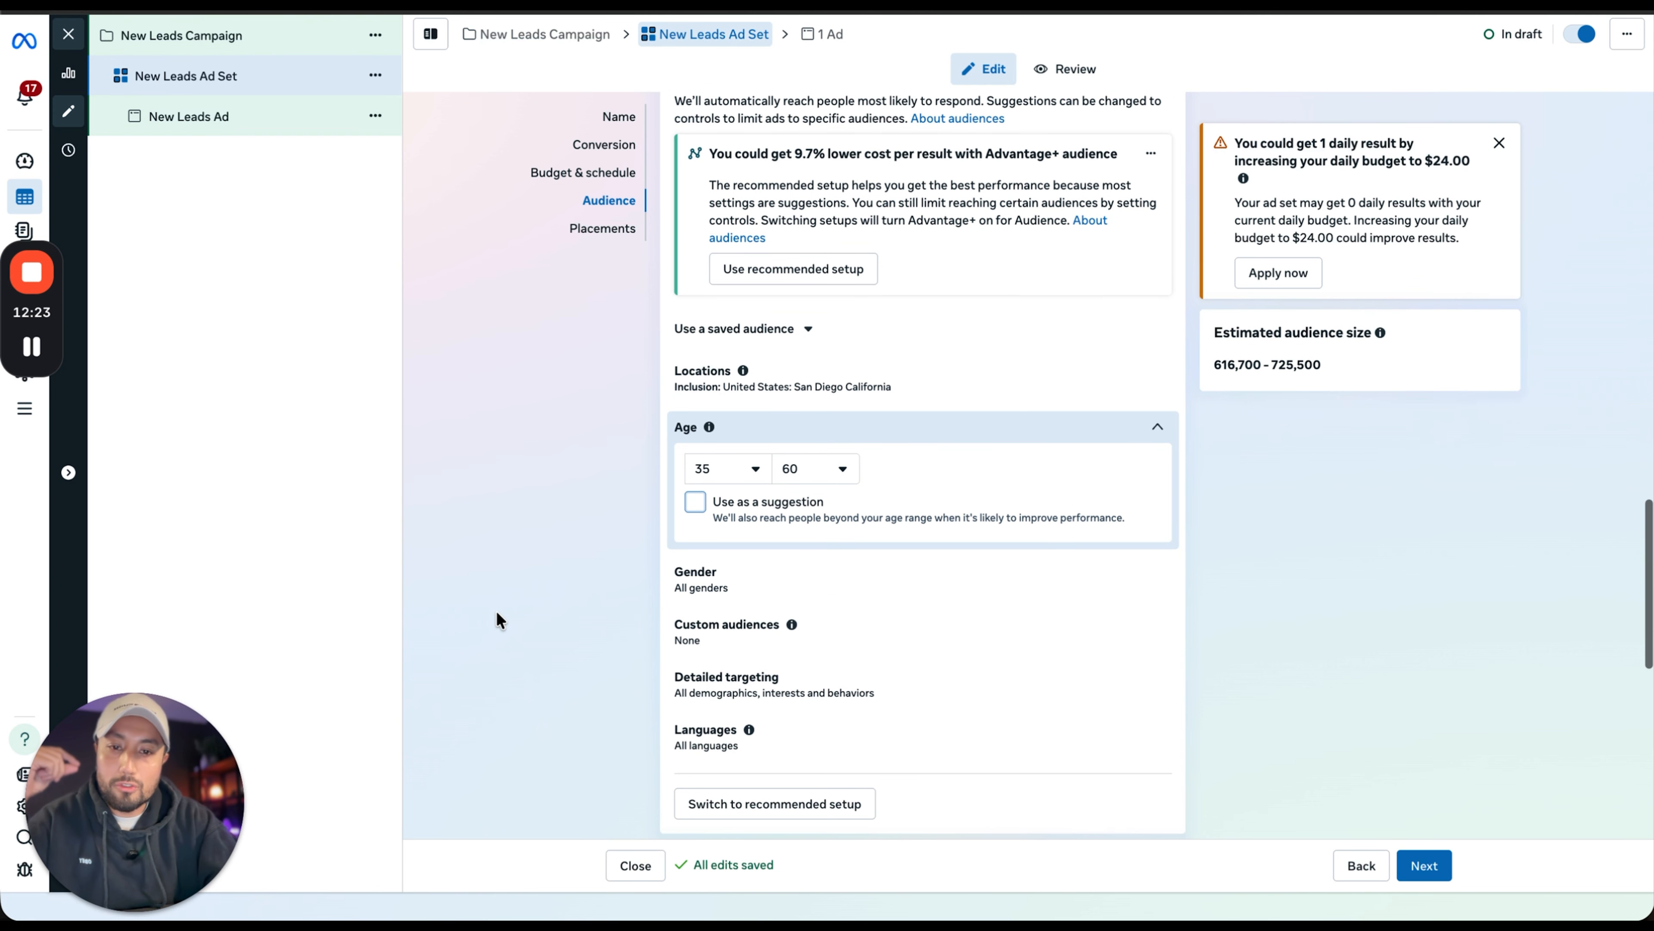
pyautogui.tripleClick(1237, 363)
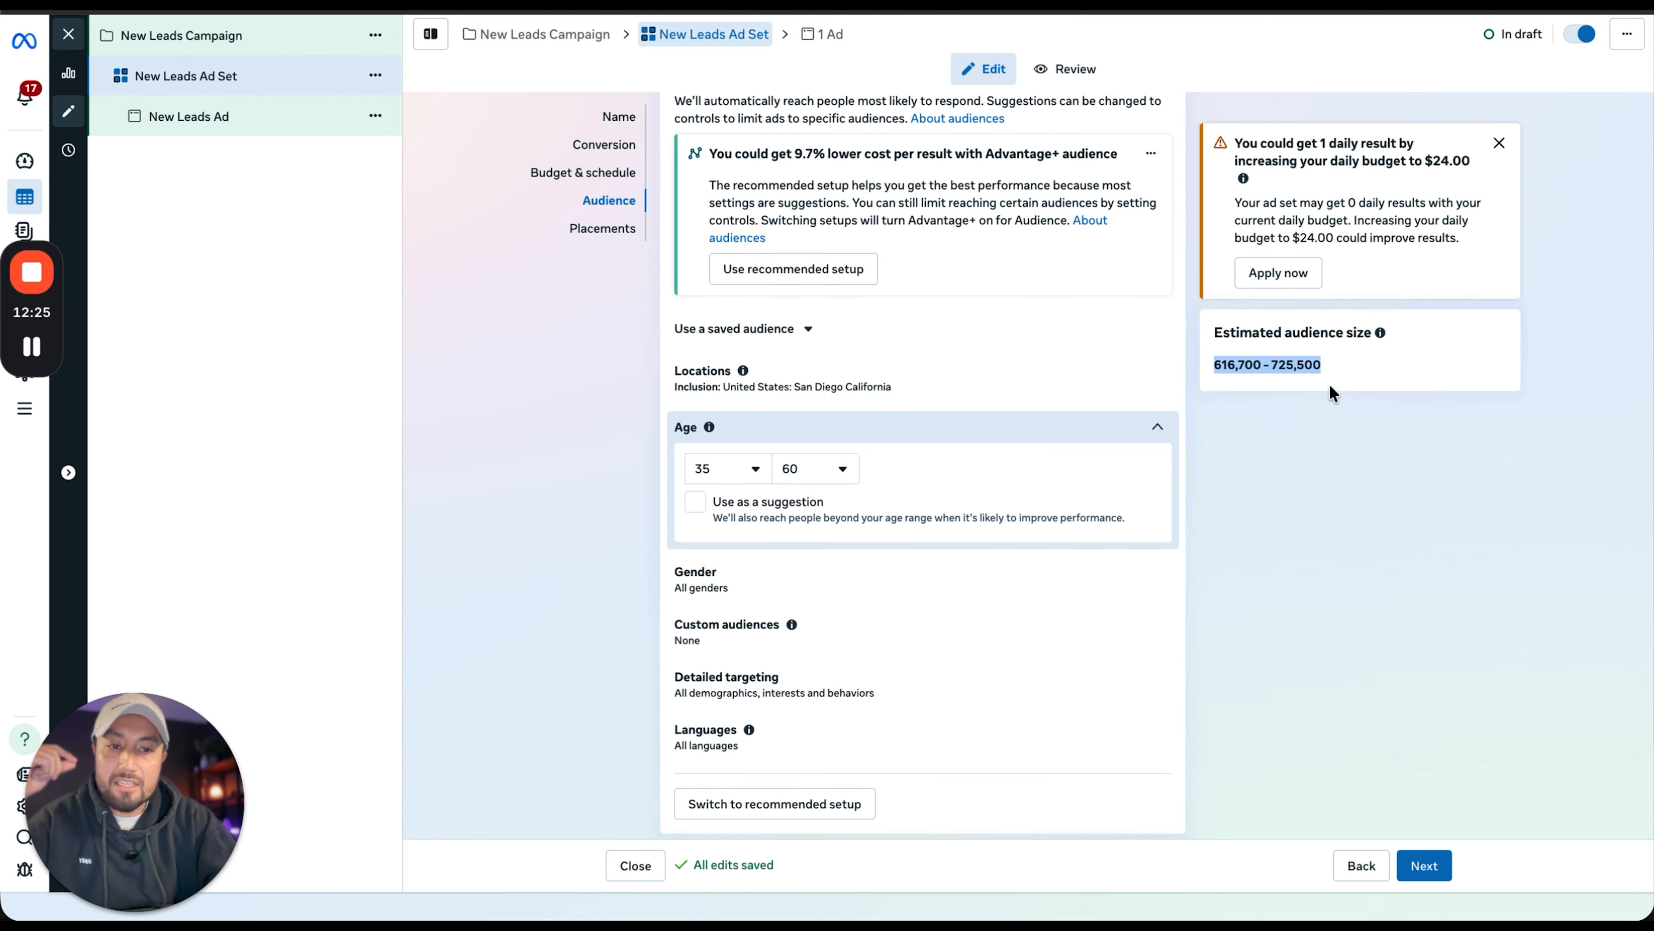
# - Re-enable the age range as a suggestion to compare the estimated audience size, and disable it again
pyautogui.click(694, 503)
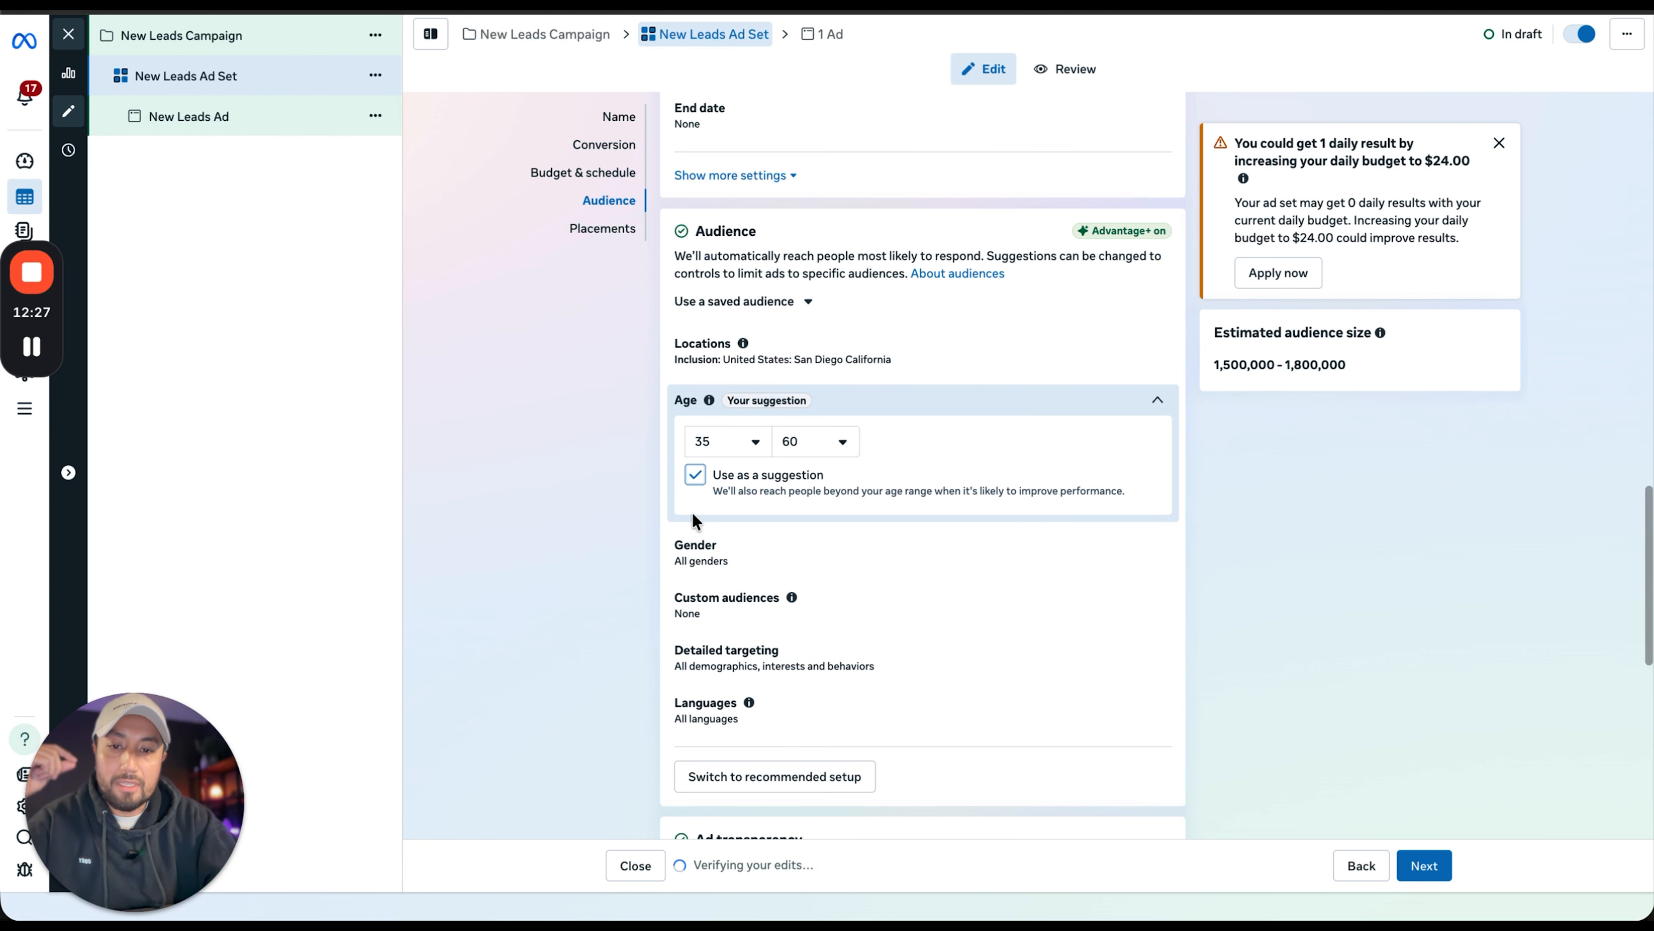
pyautogui.moveTo(1347, 365); pyautogui.dragTo(1248, 364)
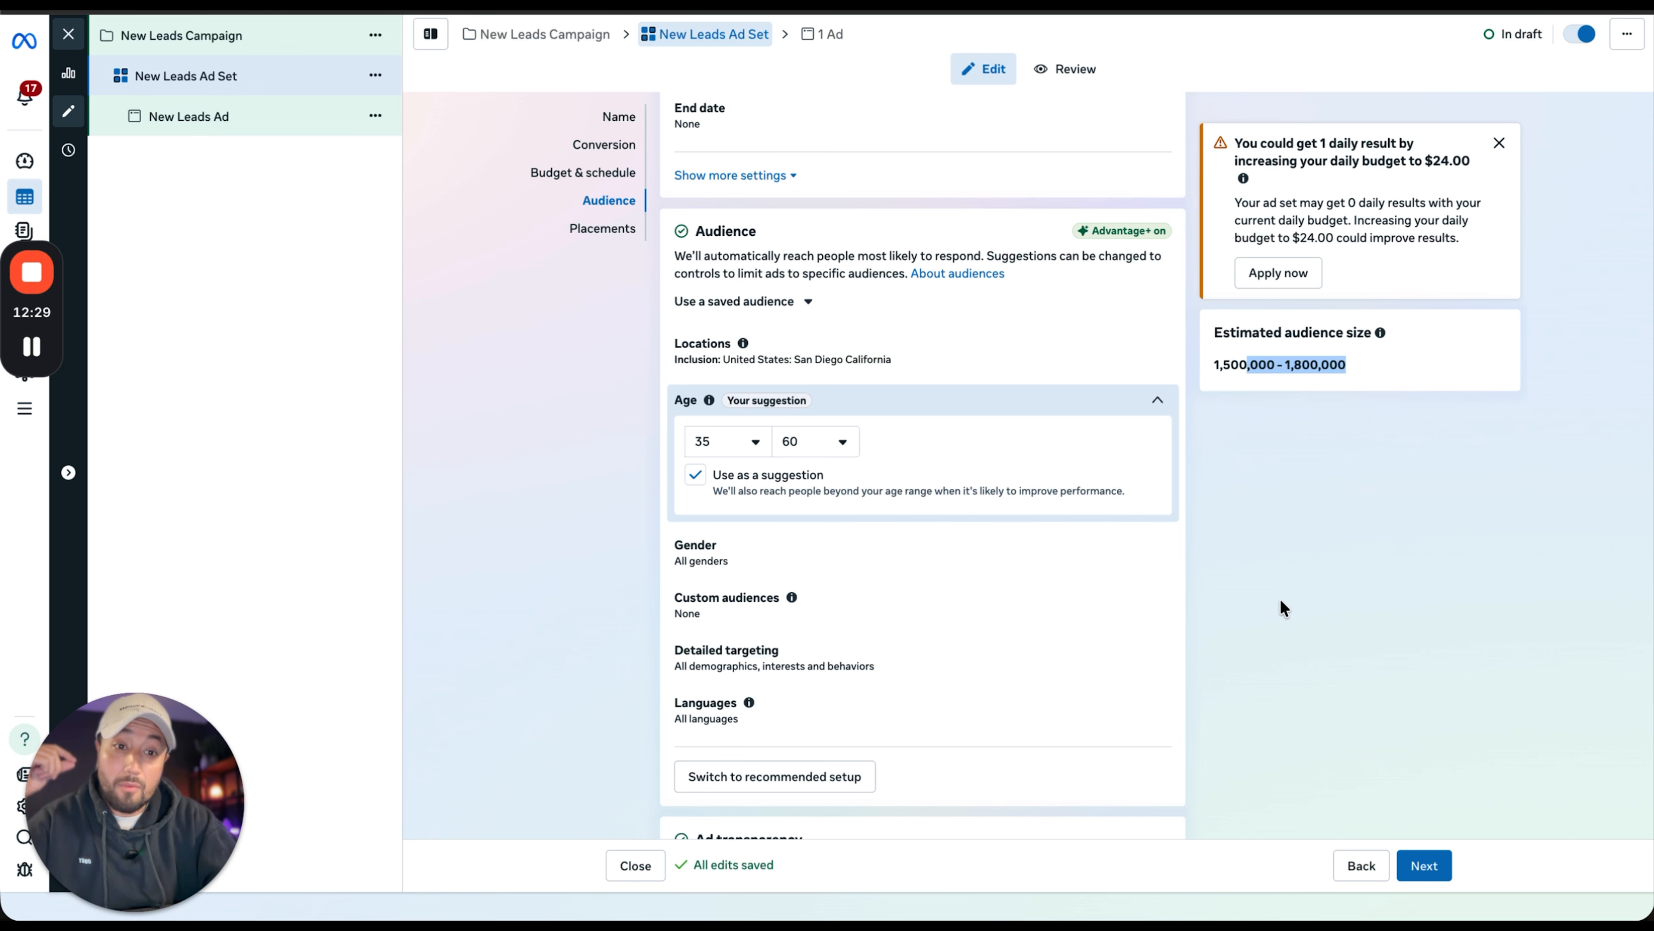
pyautogui.click(695, 474)
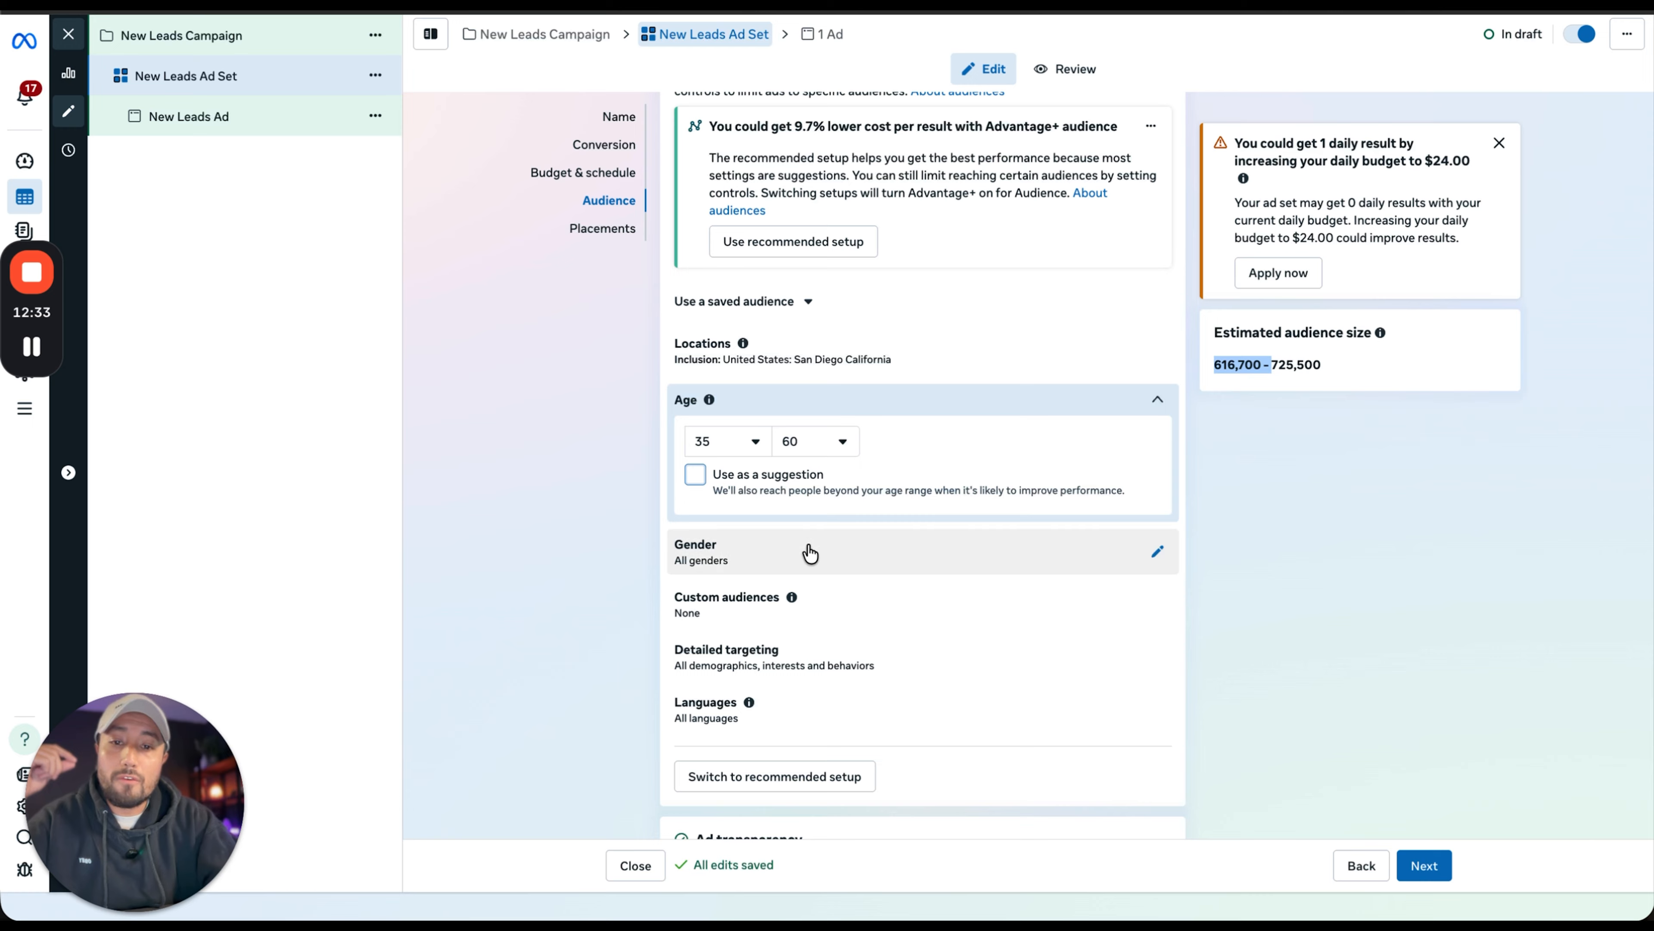
# - Review the ad set's audience, ad transparency, placements and brand safety settings
pyautogui.scroll(1, 912, 561)
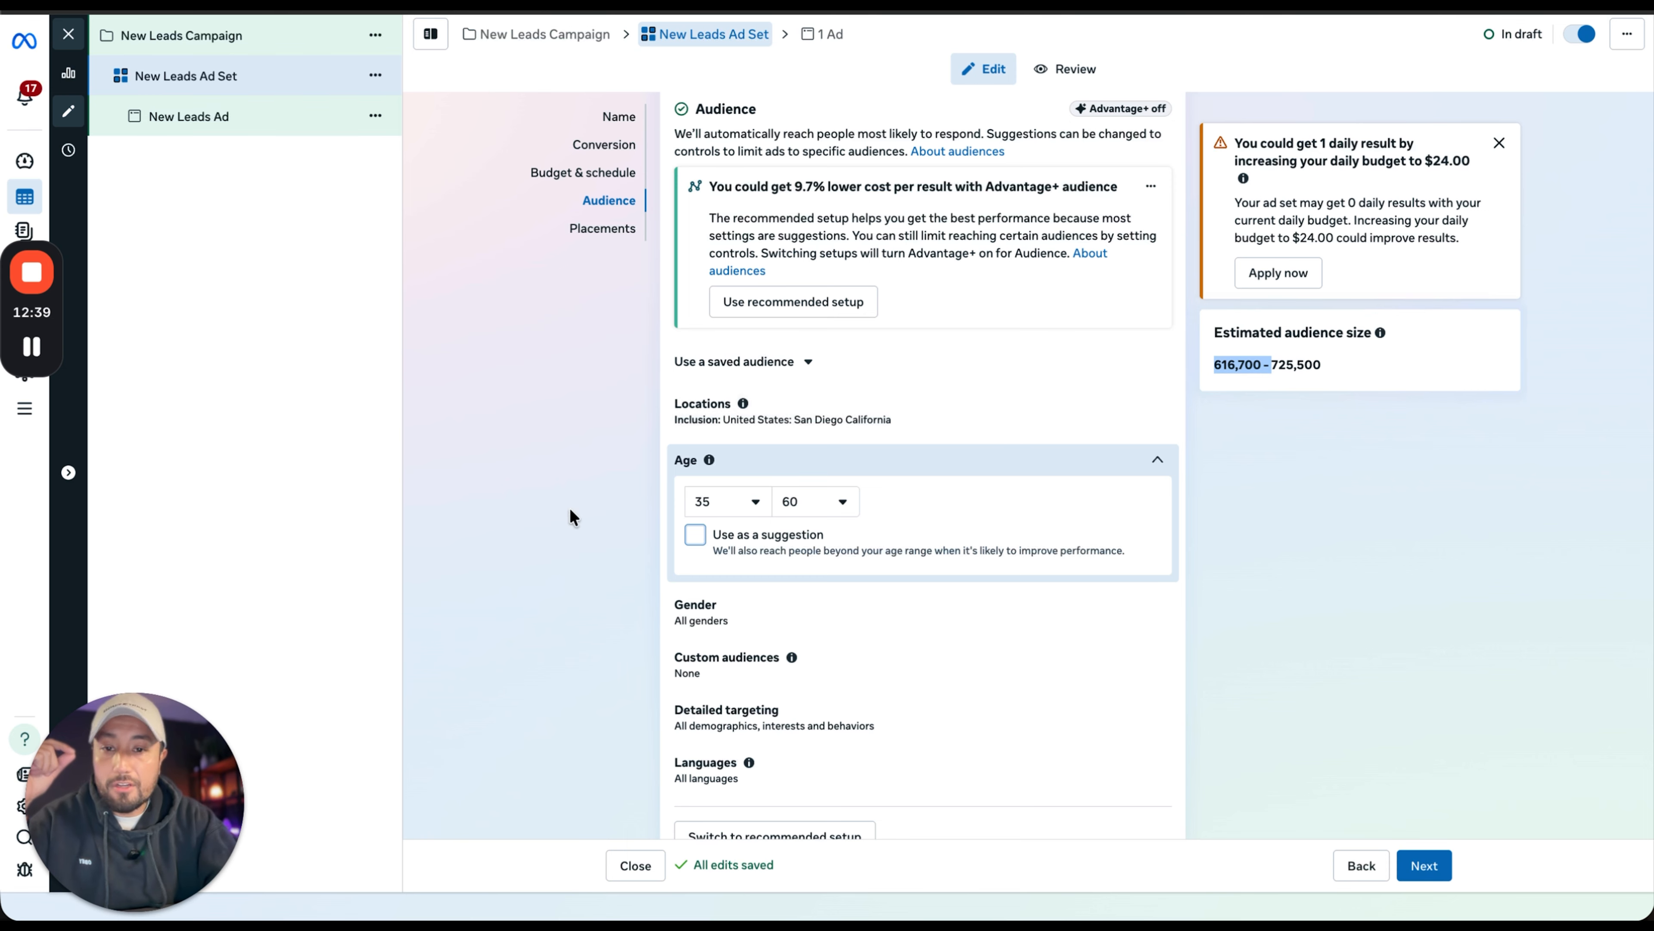
pyautogui.scroll(-1, 532, 606)
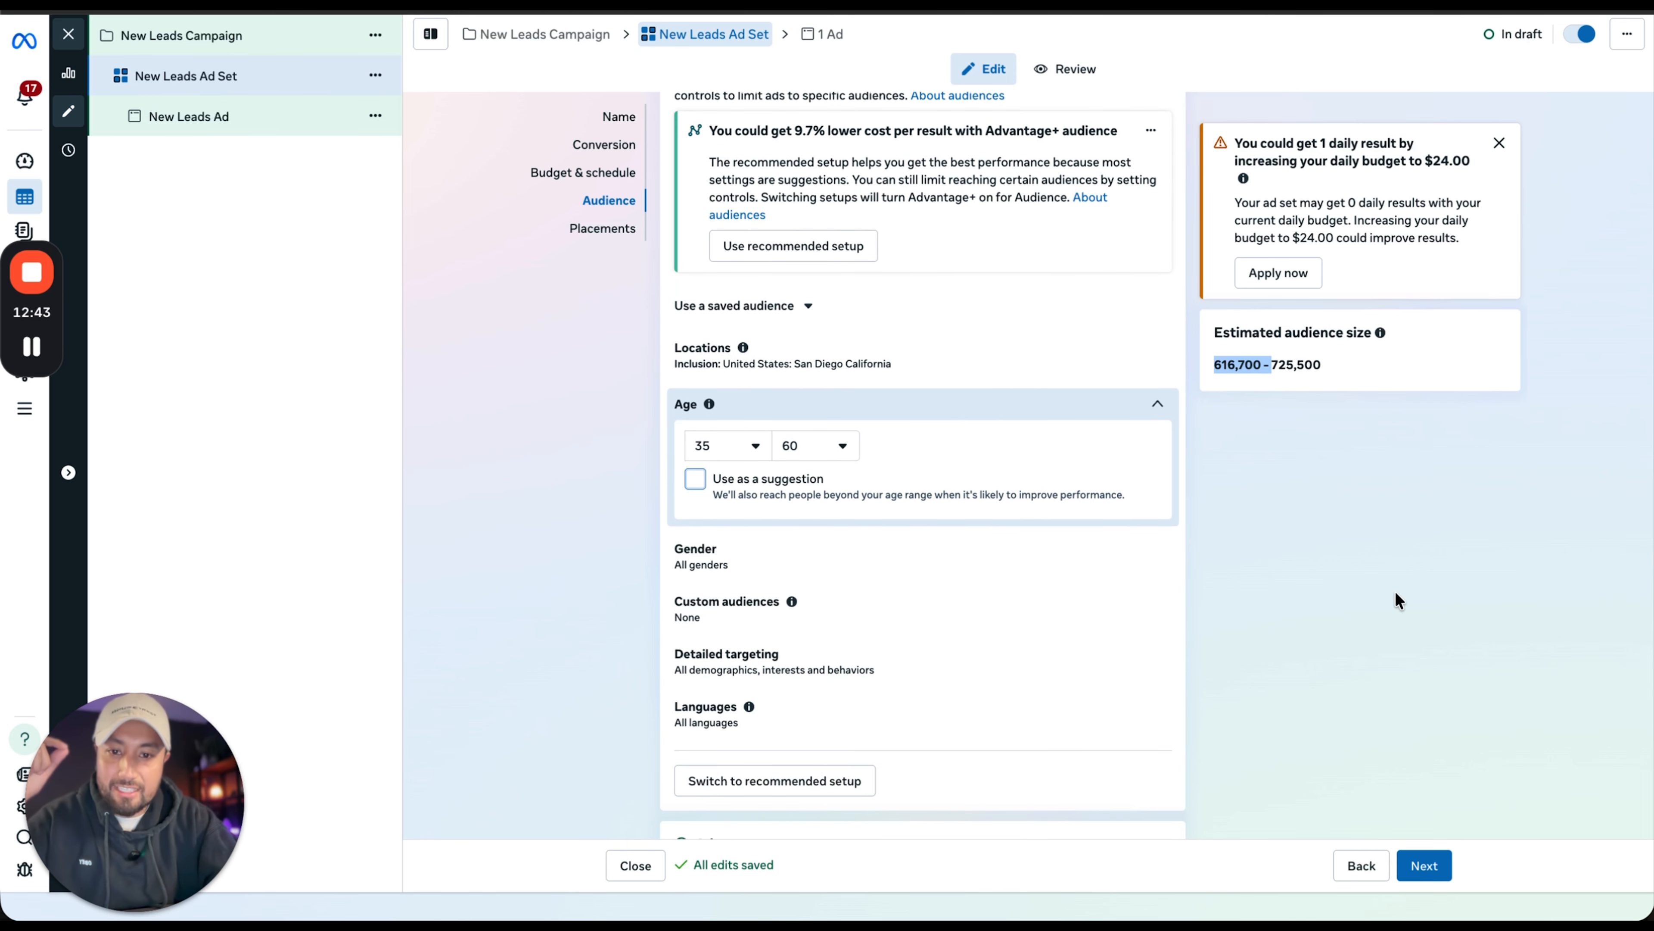
pyautogui.scroll(-10, 979, 645)
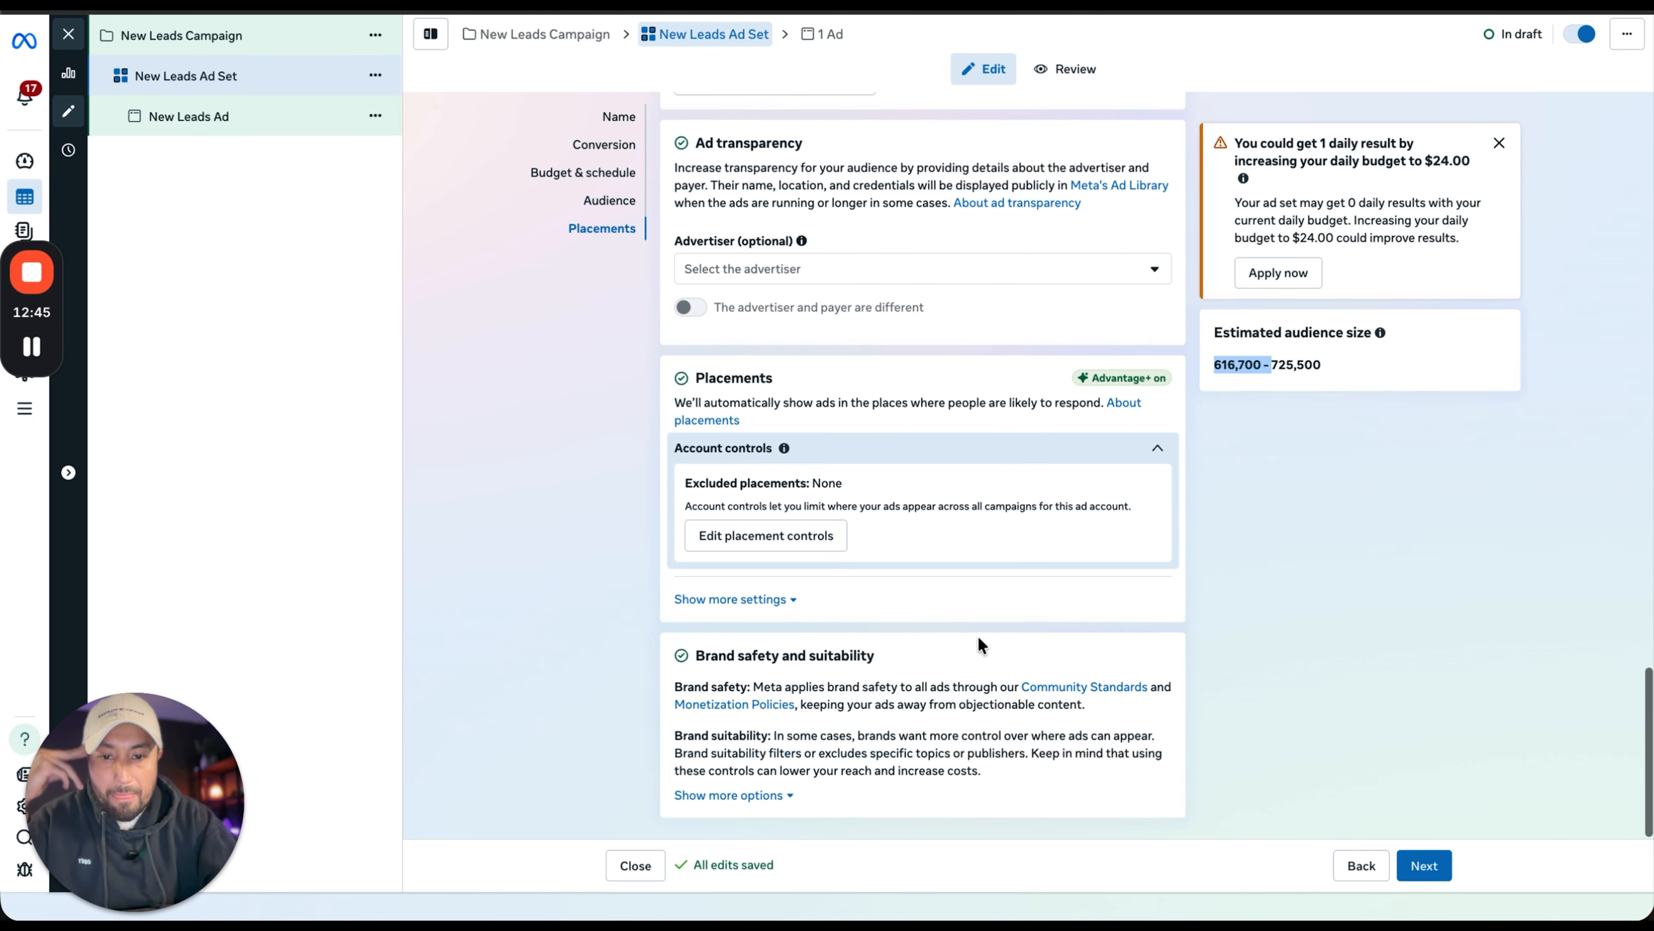
pyautogui.scroll(8, 979, 638)
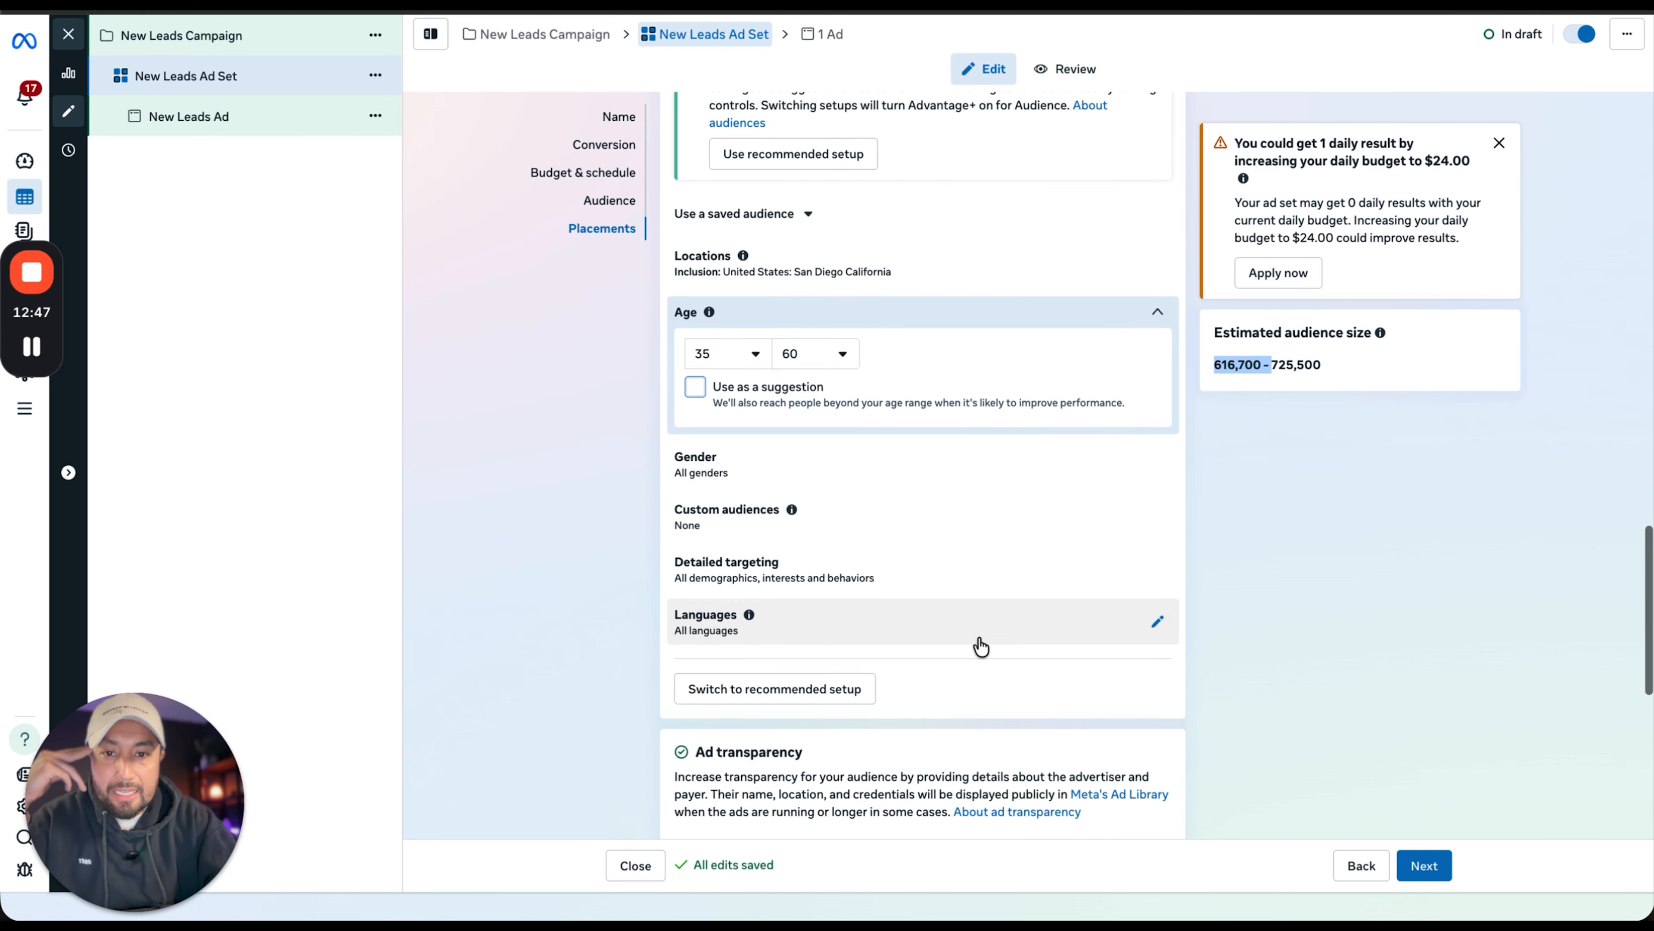
pyautogui.scroll(3, 981, 647)
pyautogui.scroll(-4, 979, 636)
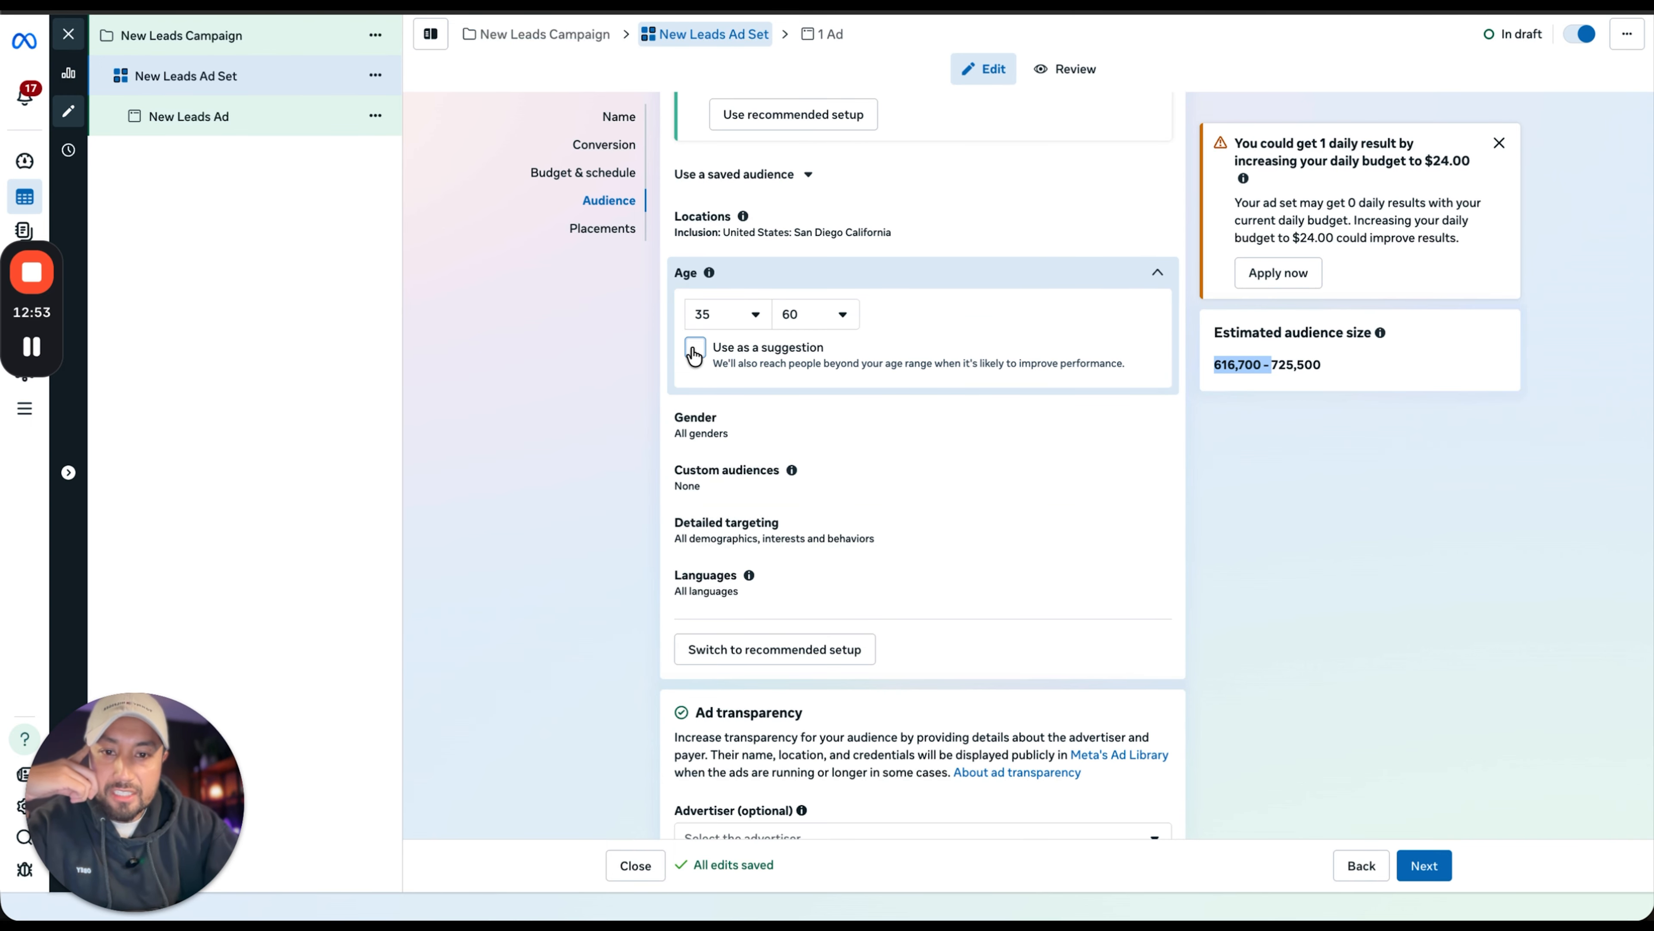
pyautogui.scroll(1, 1083, 497)
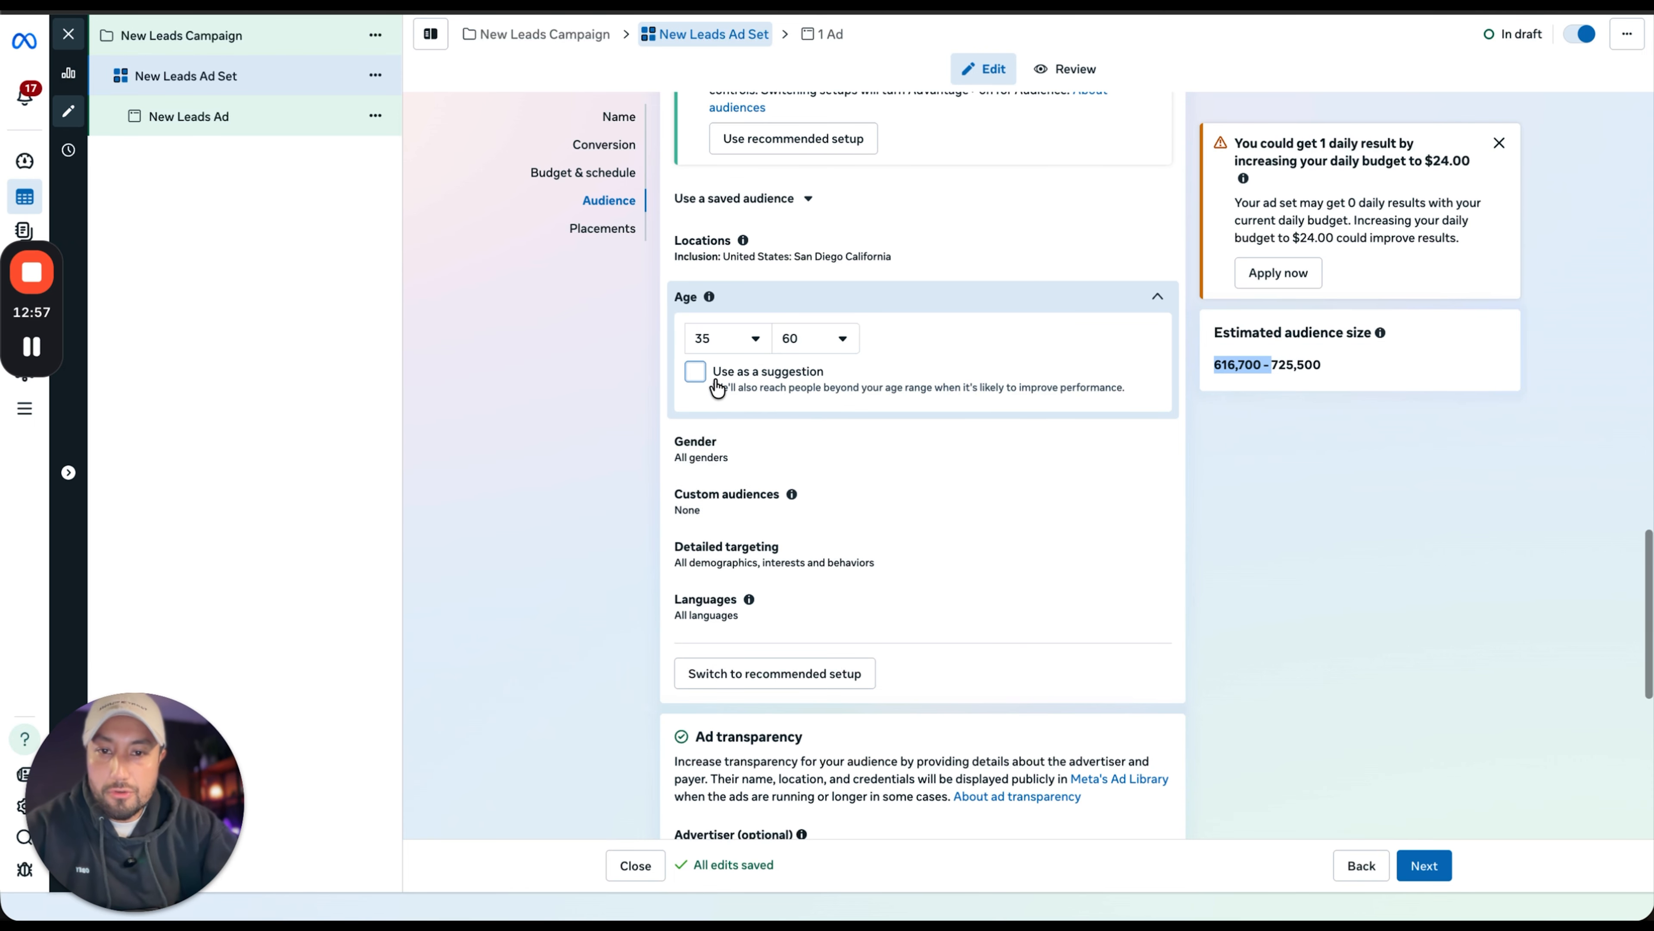
pyautogui.scroll(2, 826, 412)
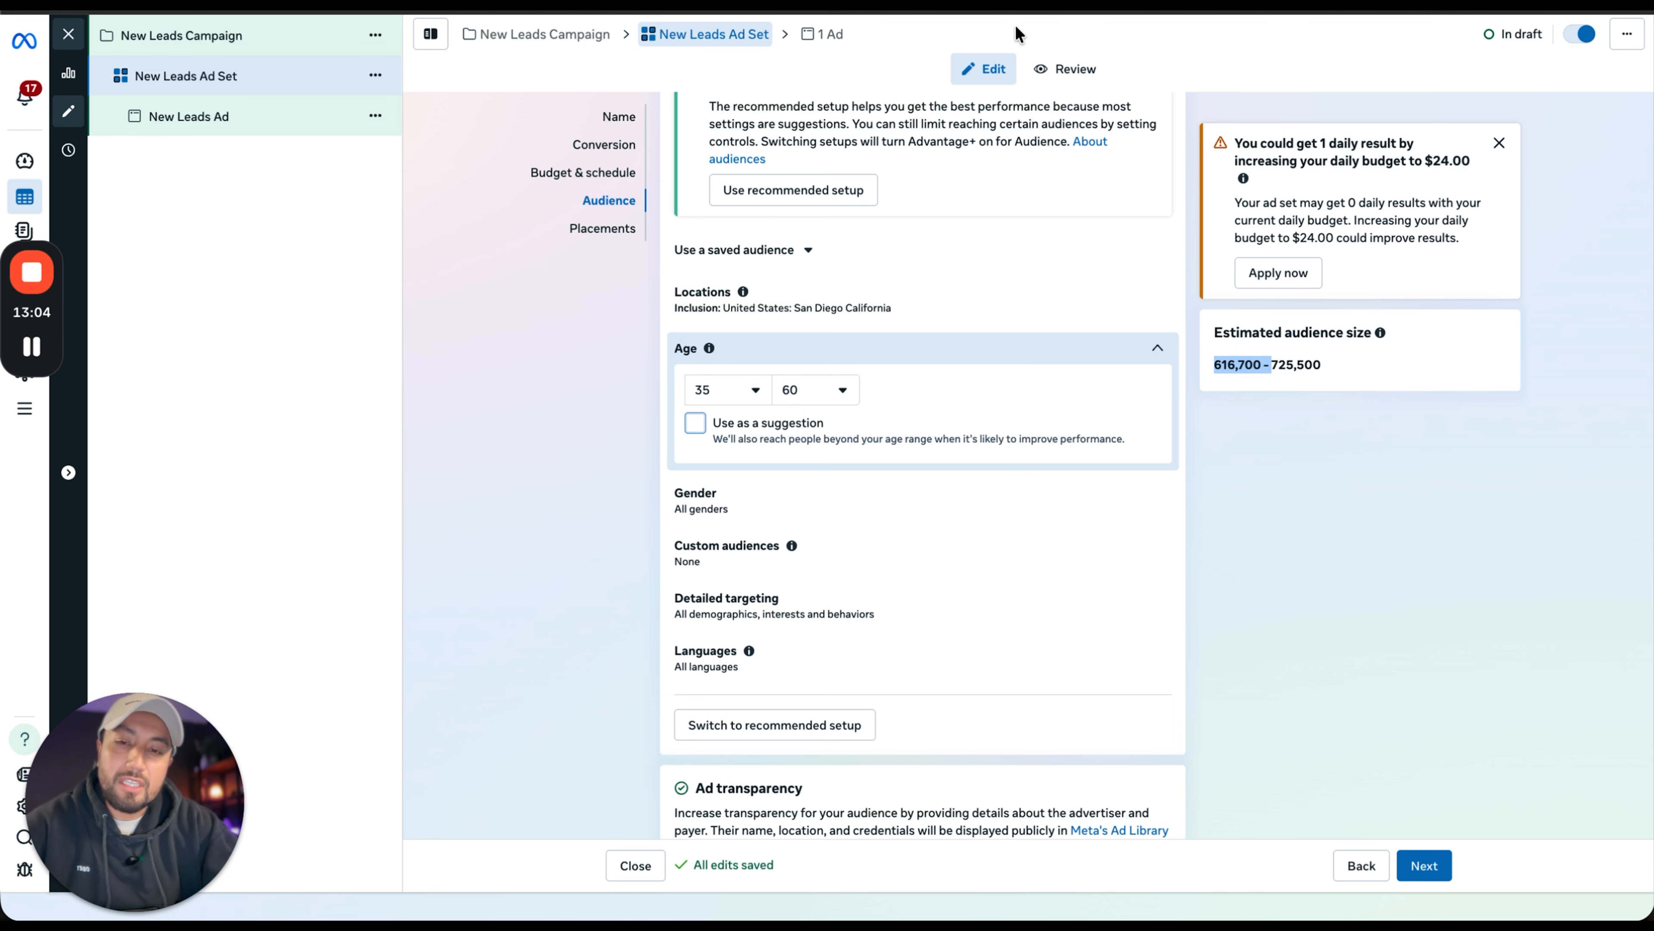
# - Proceed to the New Leads Ad and look over its identity and ad setup settings
pyautogui.click(1428, 865)
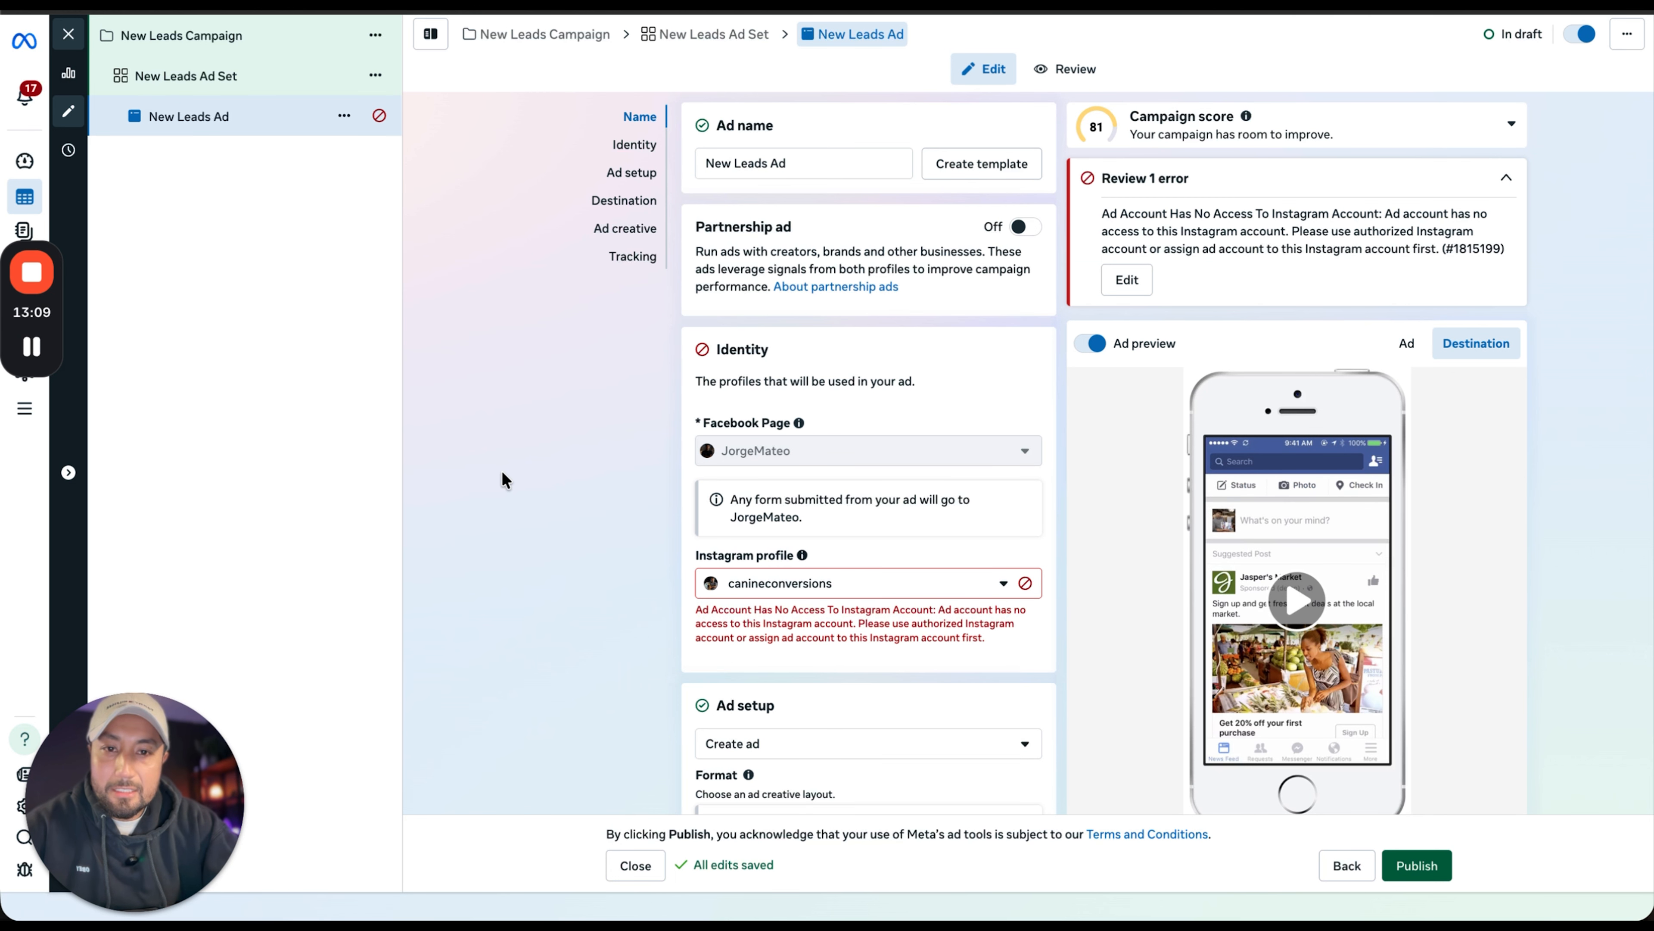
pyautogui.scroll(-10, 728, 583)
pyautogui.scroll(10, 728, 584)
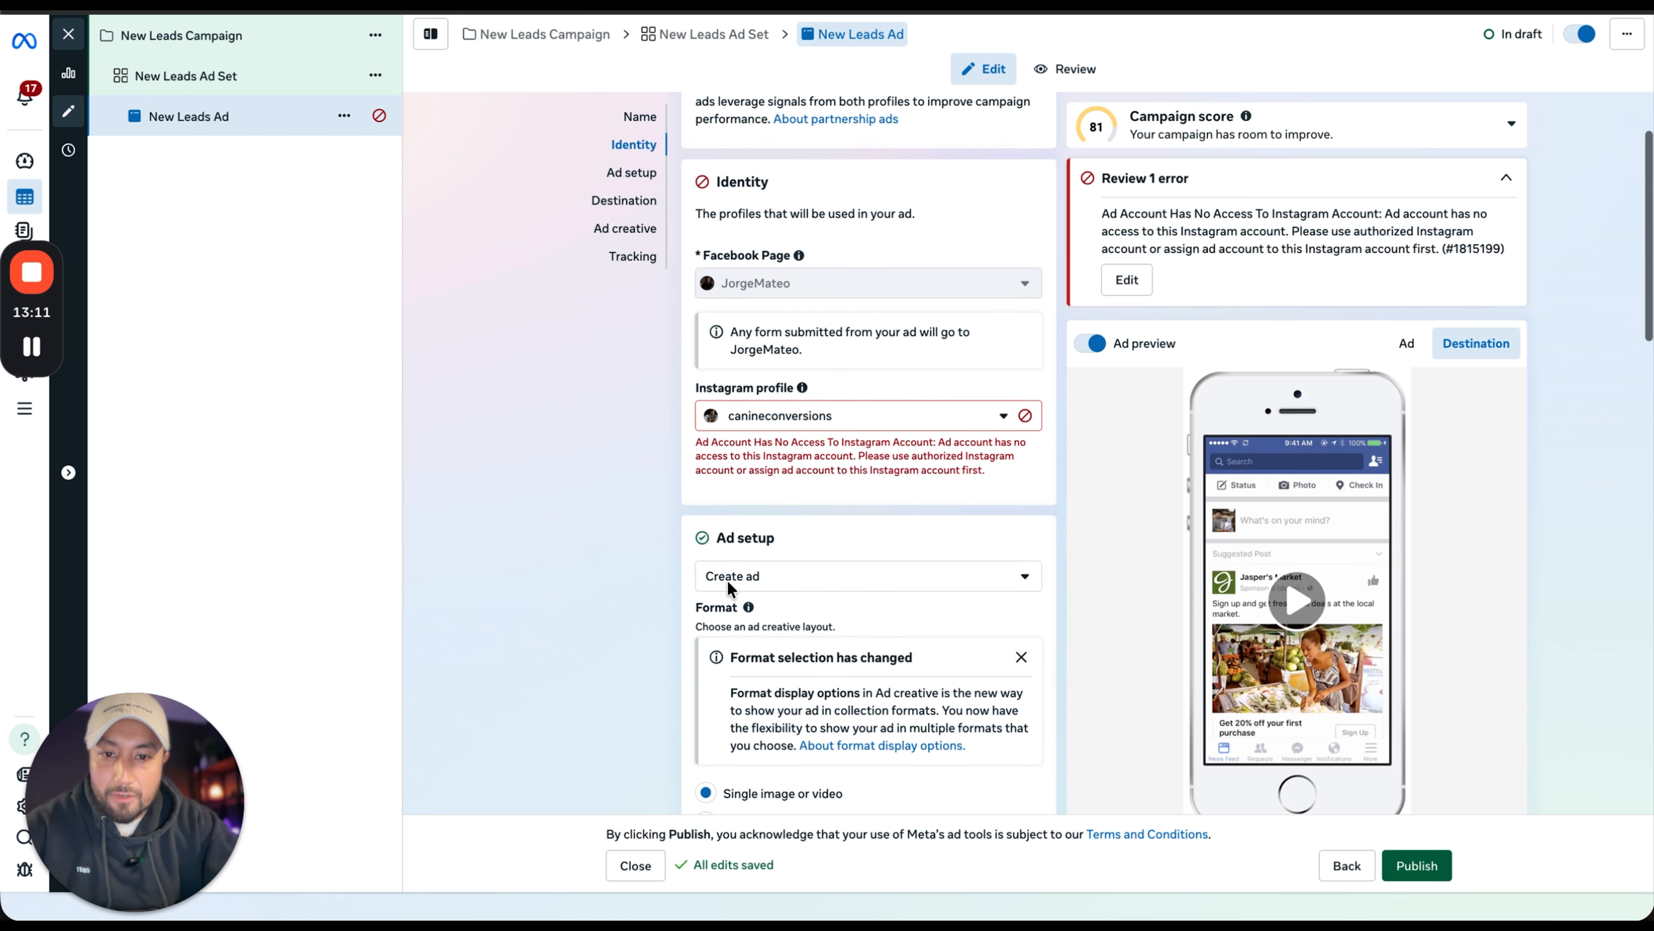
# - Return to the New Leads Ad Set and change its conversion location to Website
pyautogui.click(712, 40)
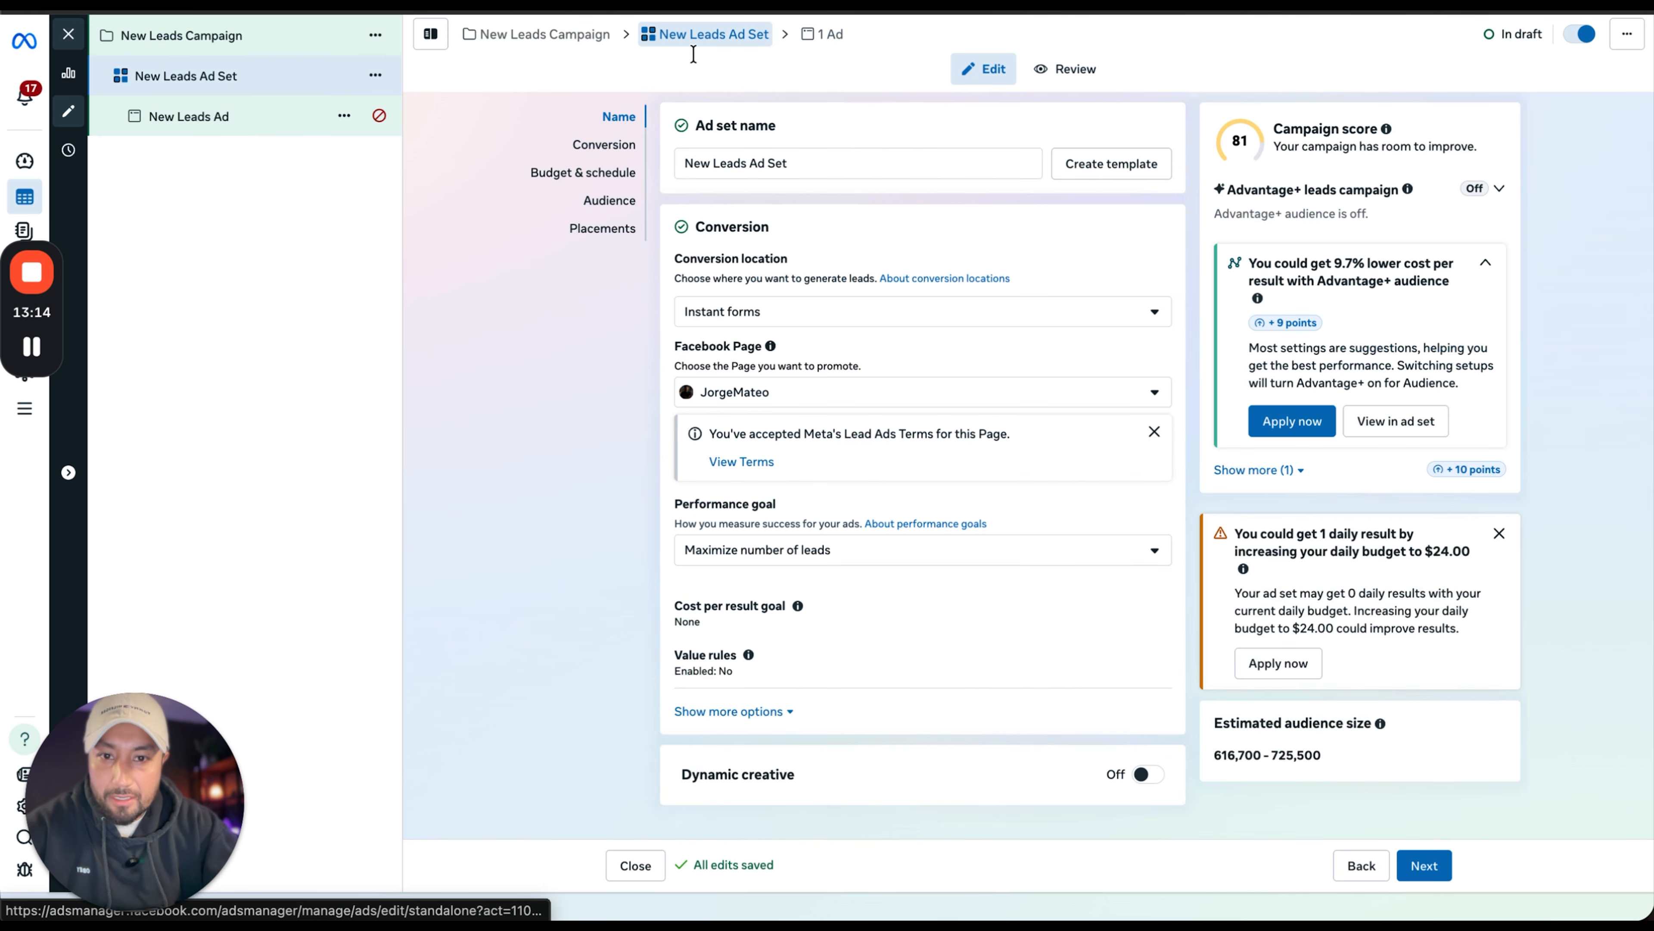
pyautogui.click(774, 317)
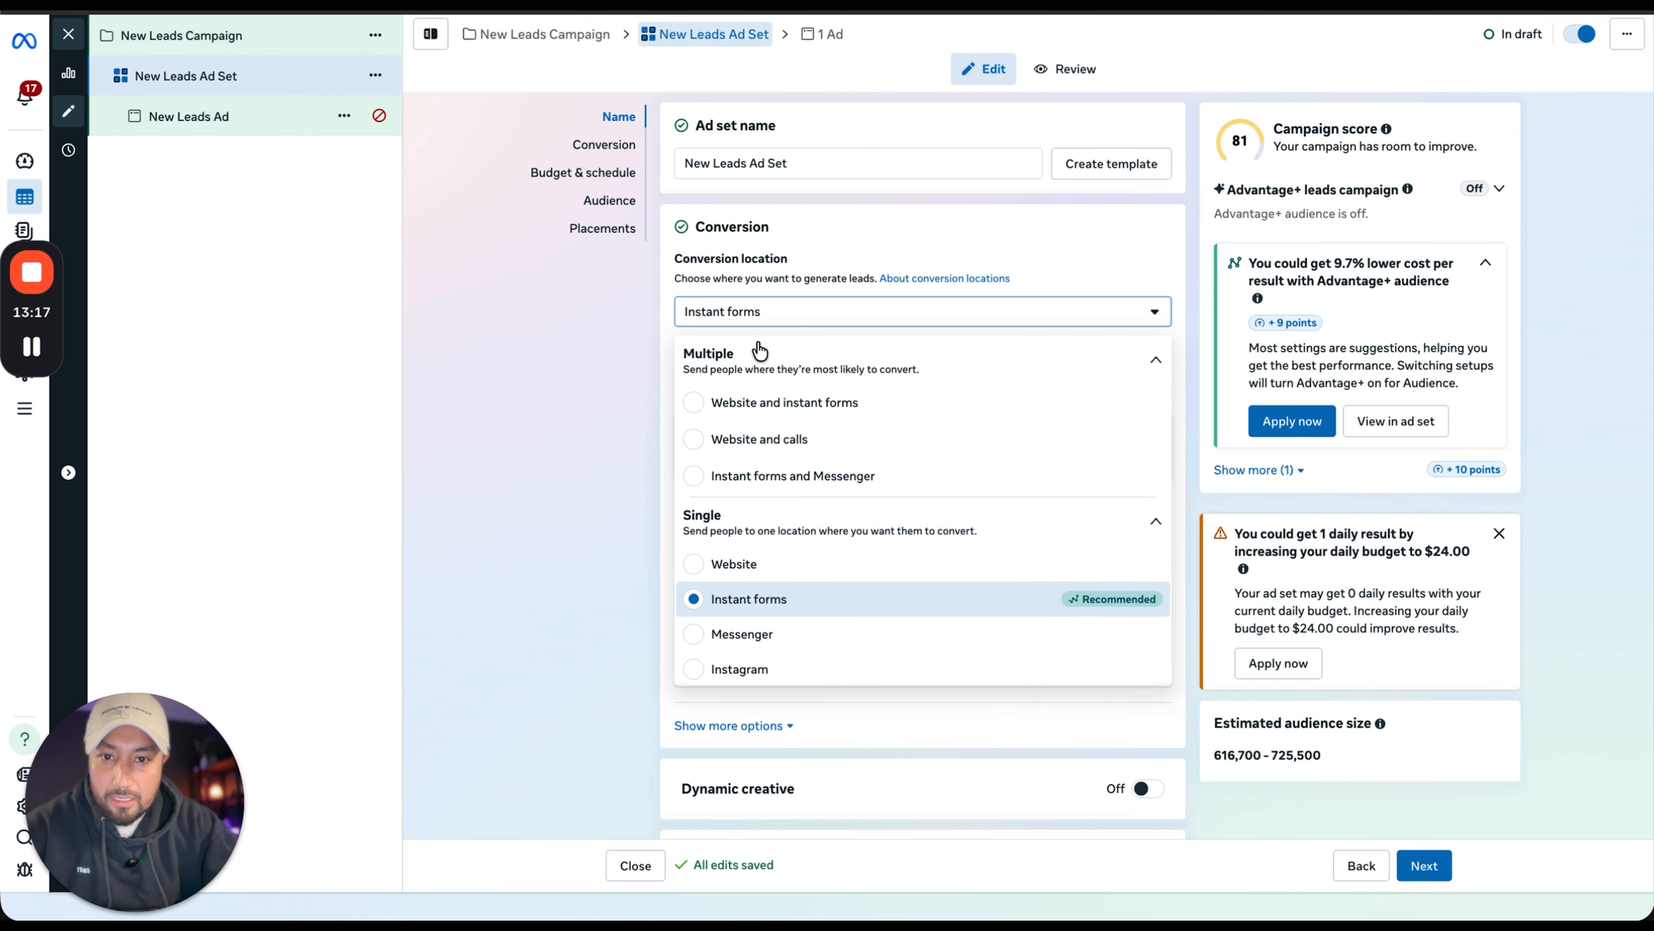
pyautogui.click(729, 562)
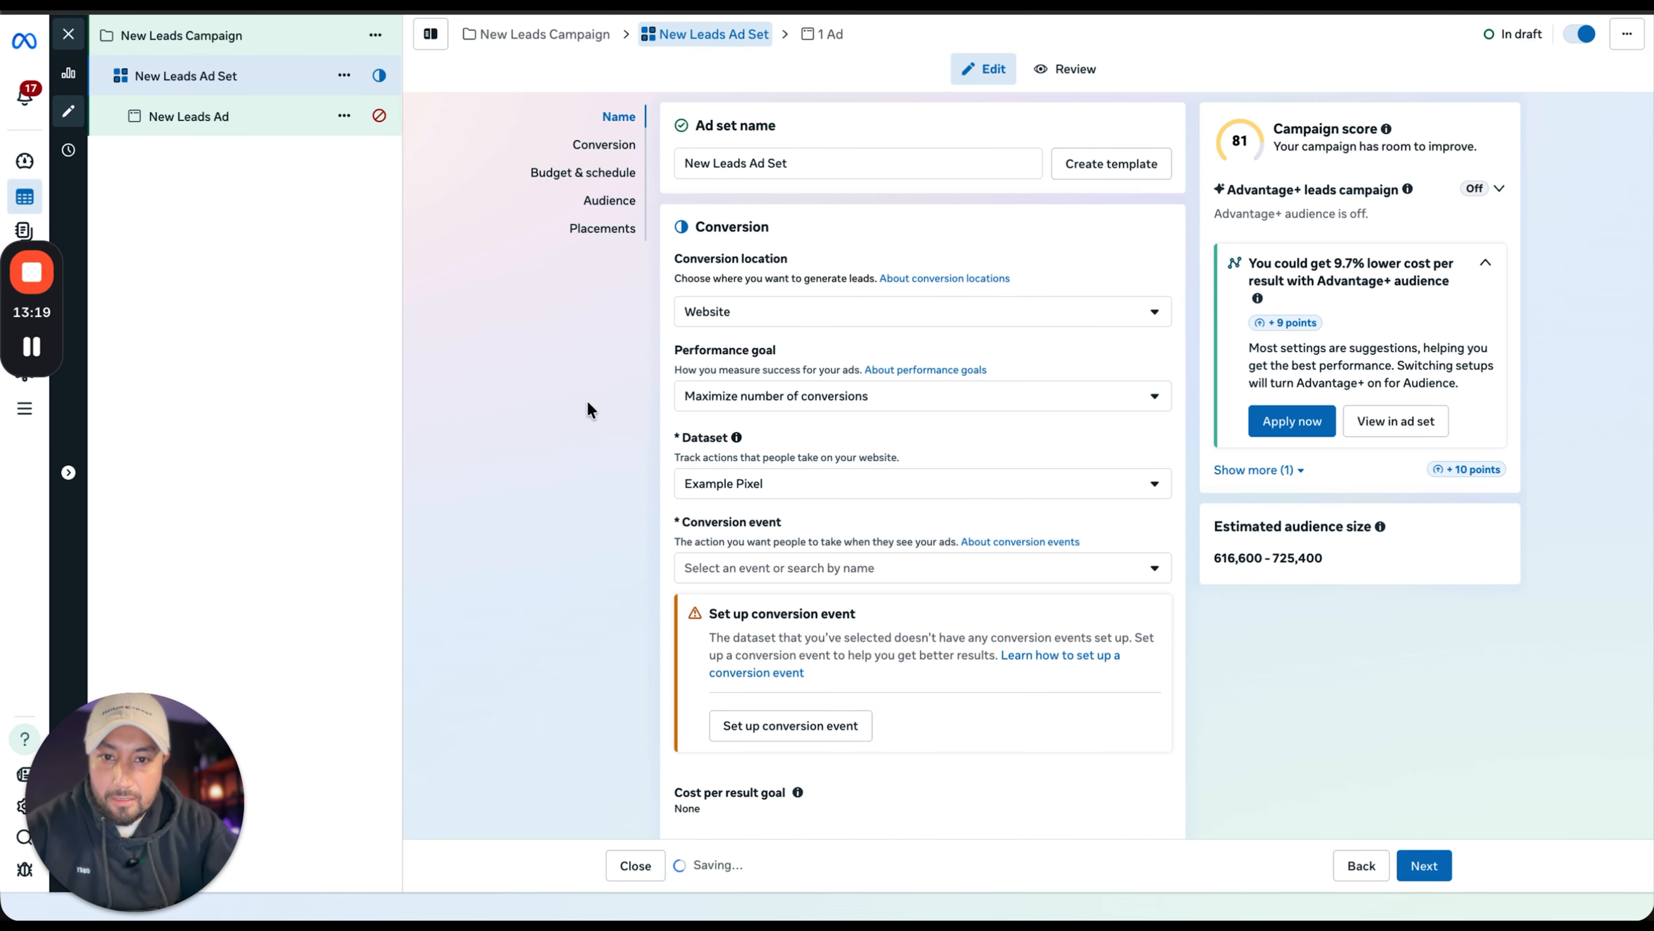
# - Open the New Leads Ad and set its Facebook Page to Canine Conversions
pyautogui.scroll(-1, 578, 495)
pyautogui.scroll(1, 577, 496)
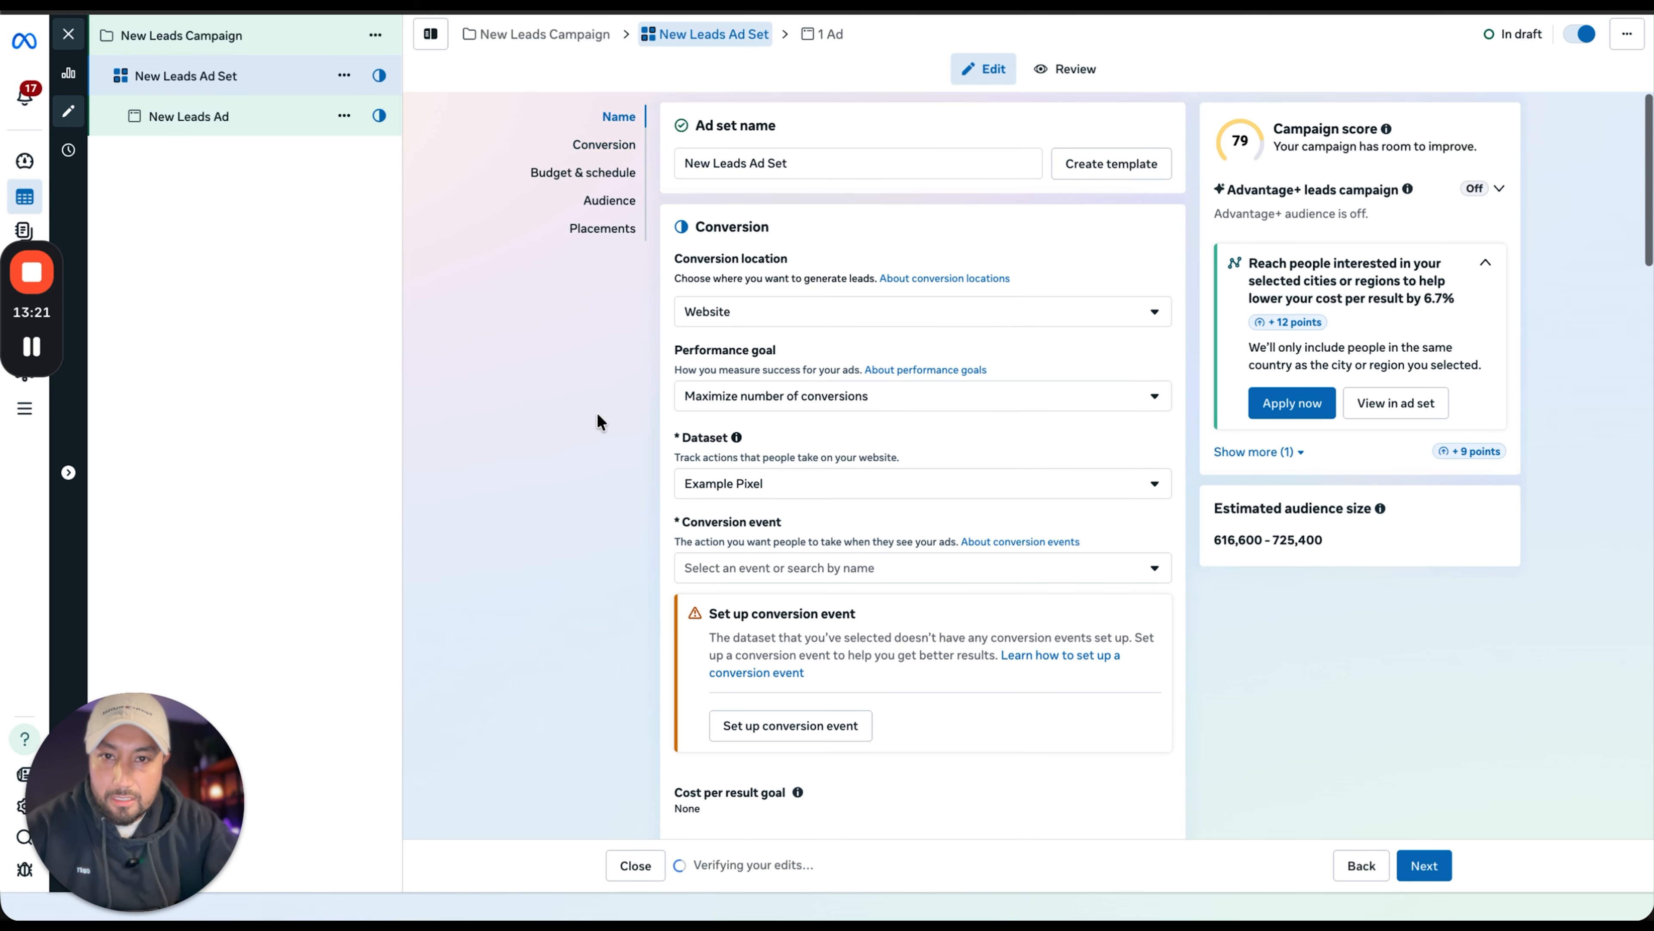
pyautogui.click(829, 33)
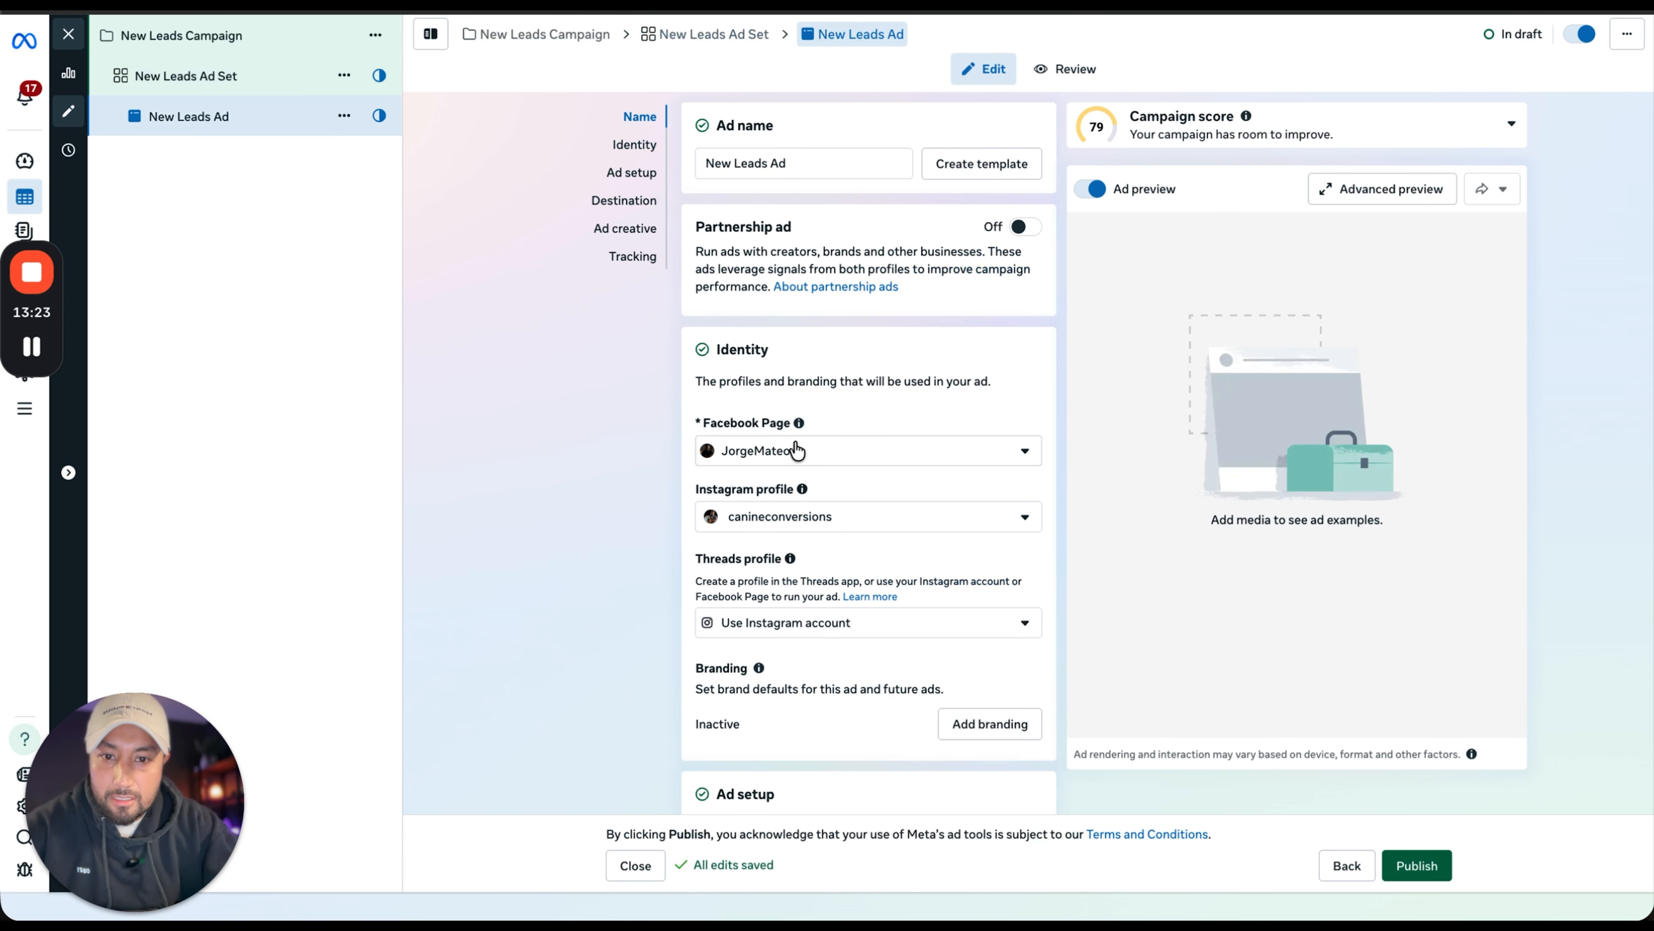
pyautogui.click(793, 451)
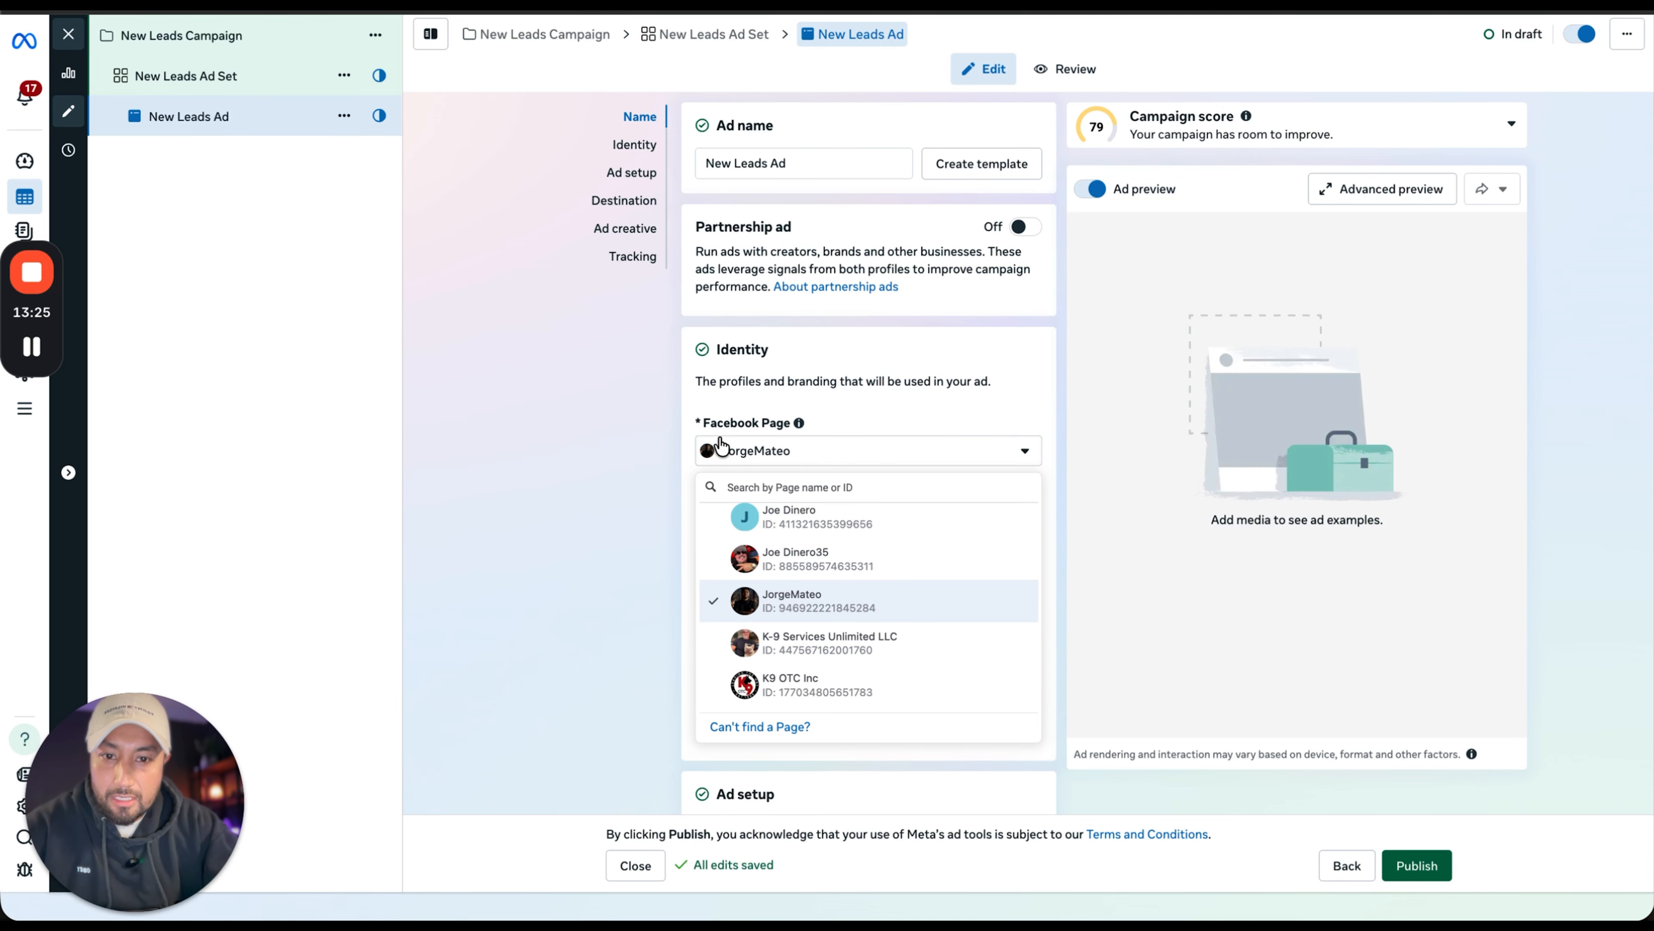
pyautogui.write('can')
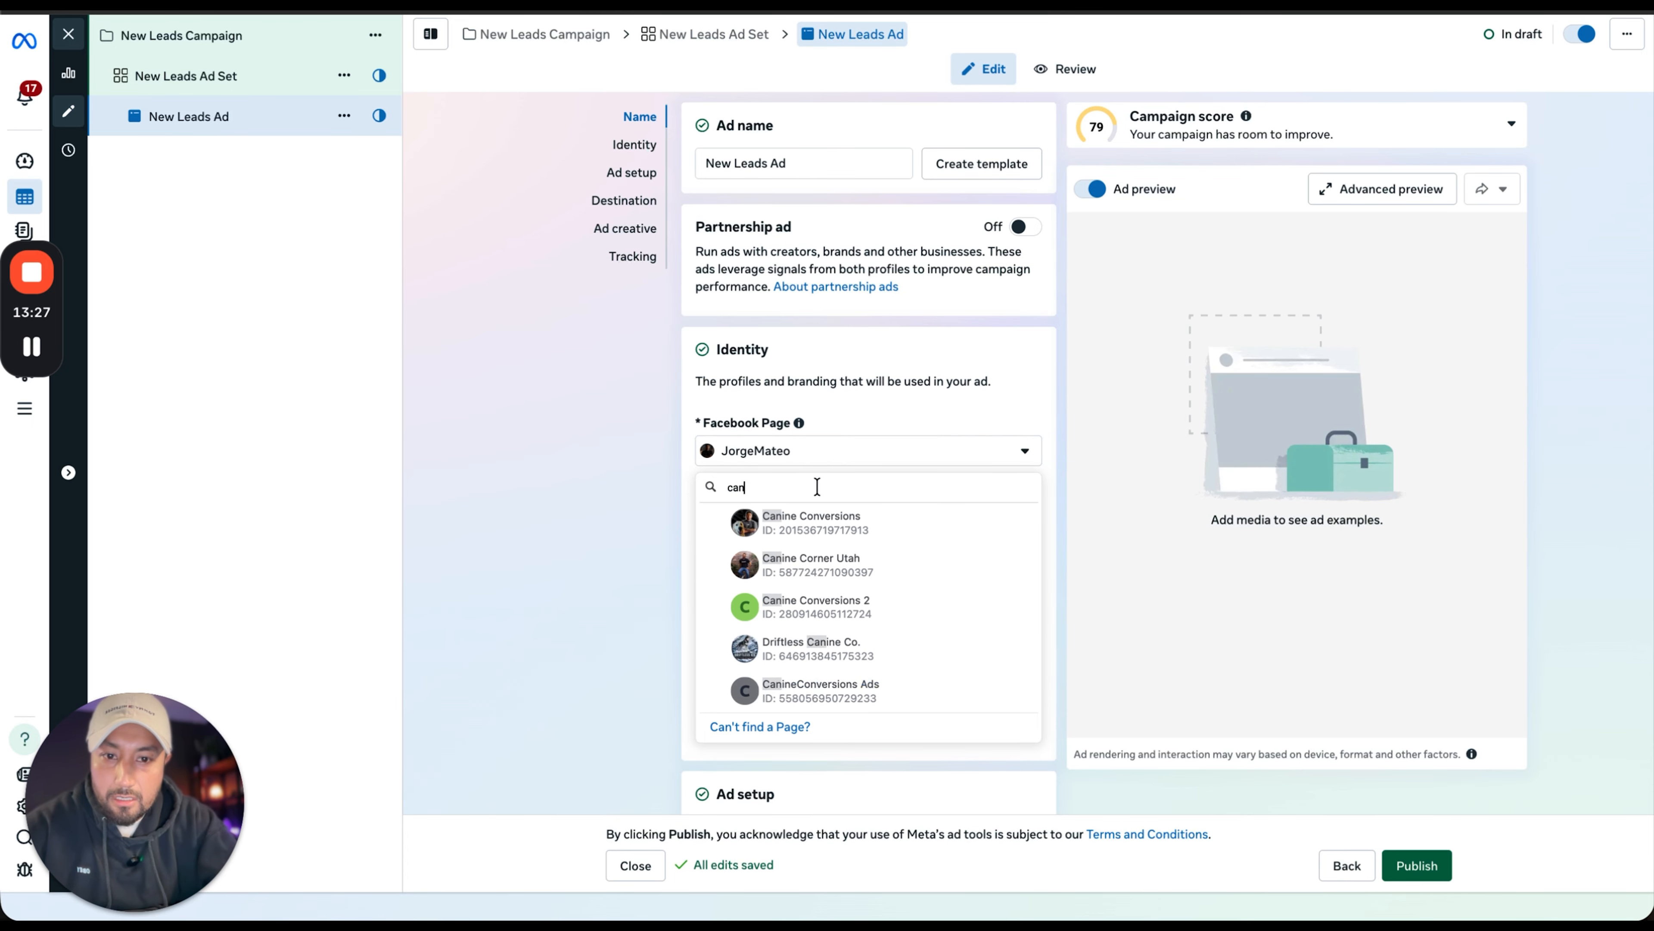
pyautogui.click(811, 522)
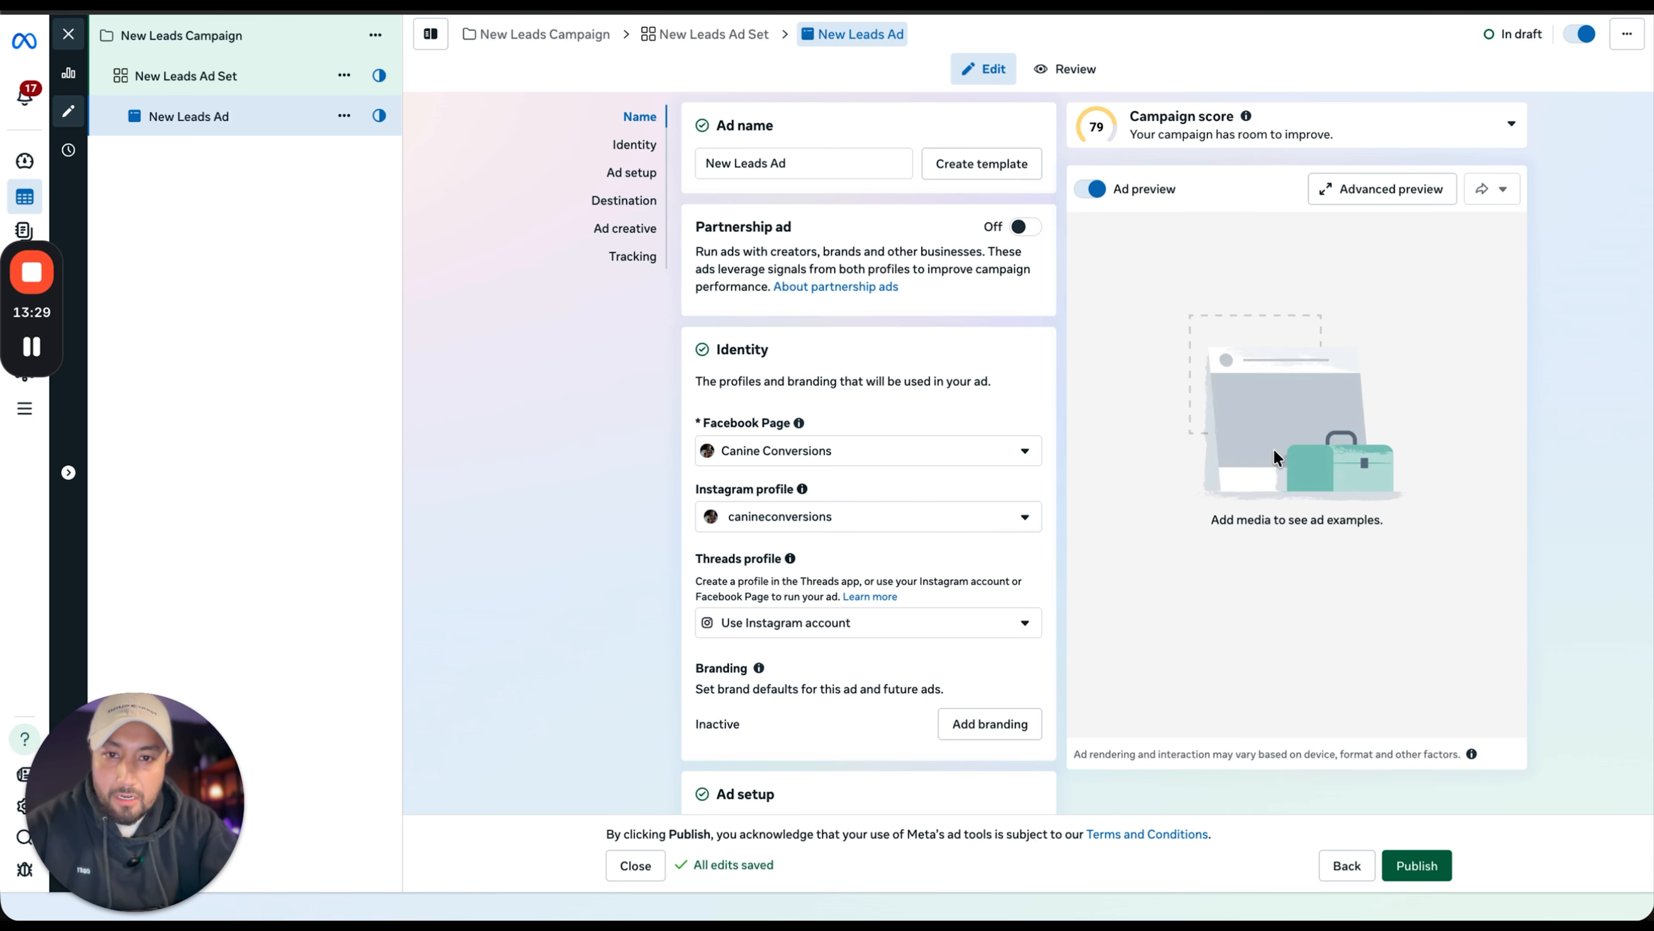
# - Look over the ad's destination options and start setting up a video ad creative
pyautogui.scroll(-10, 728, 450)
pyautogui.scroll(-5, 731, 456)
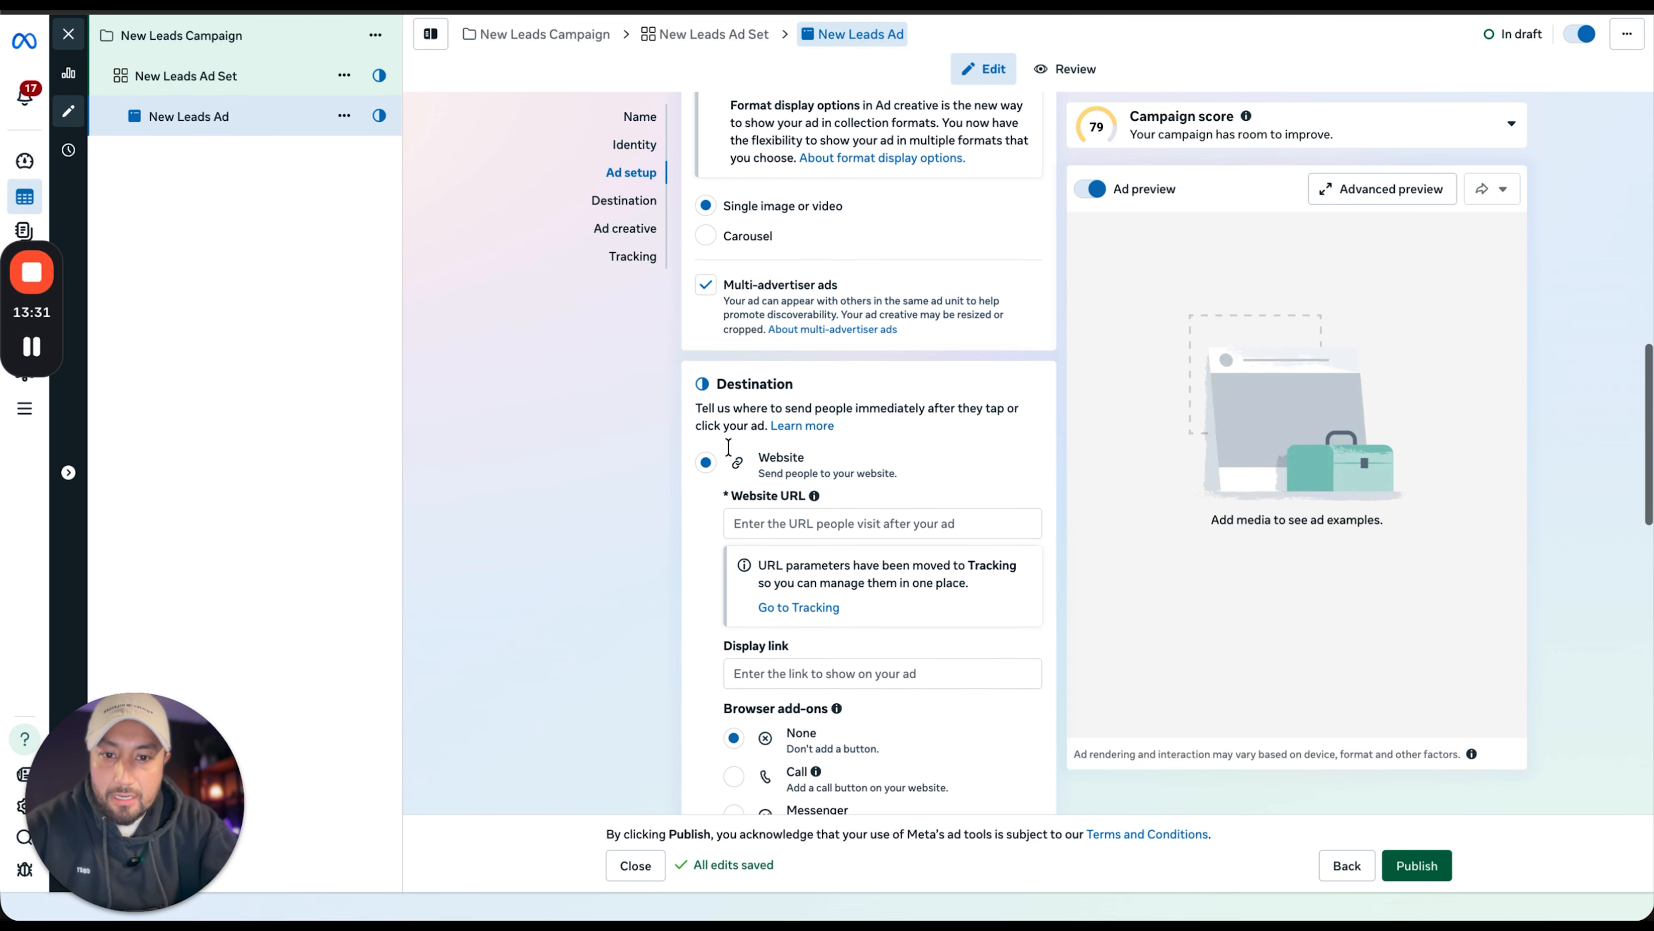
pyautogui.scroll(-8, 730, 453)
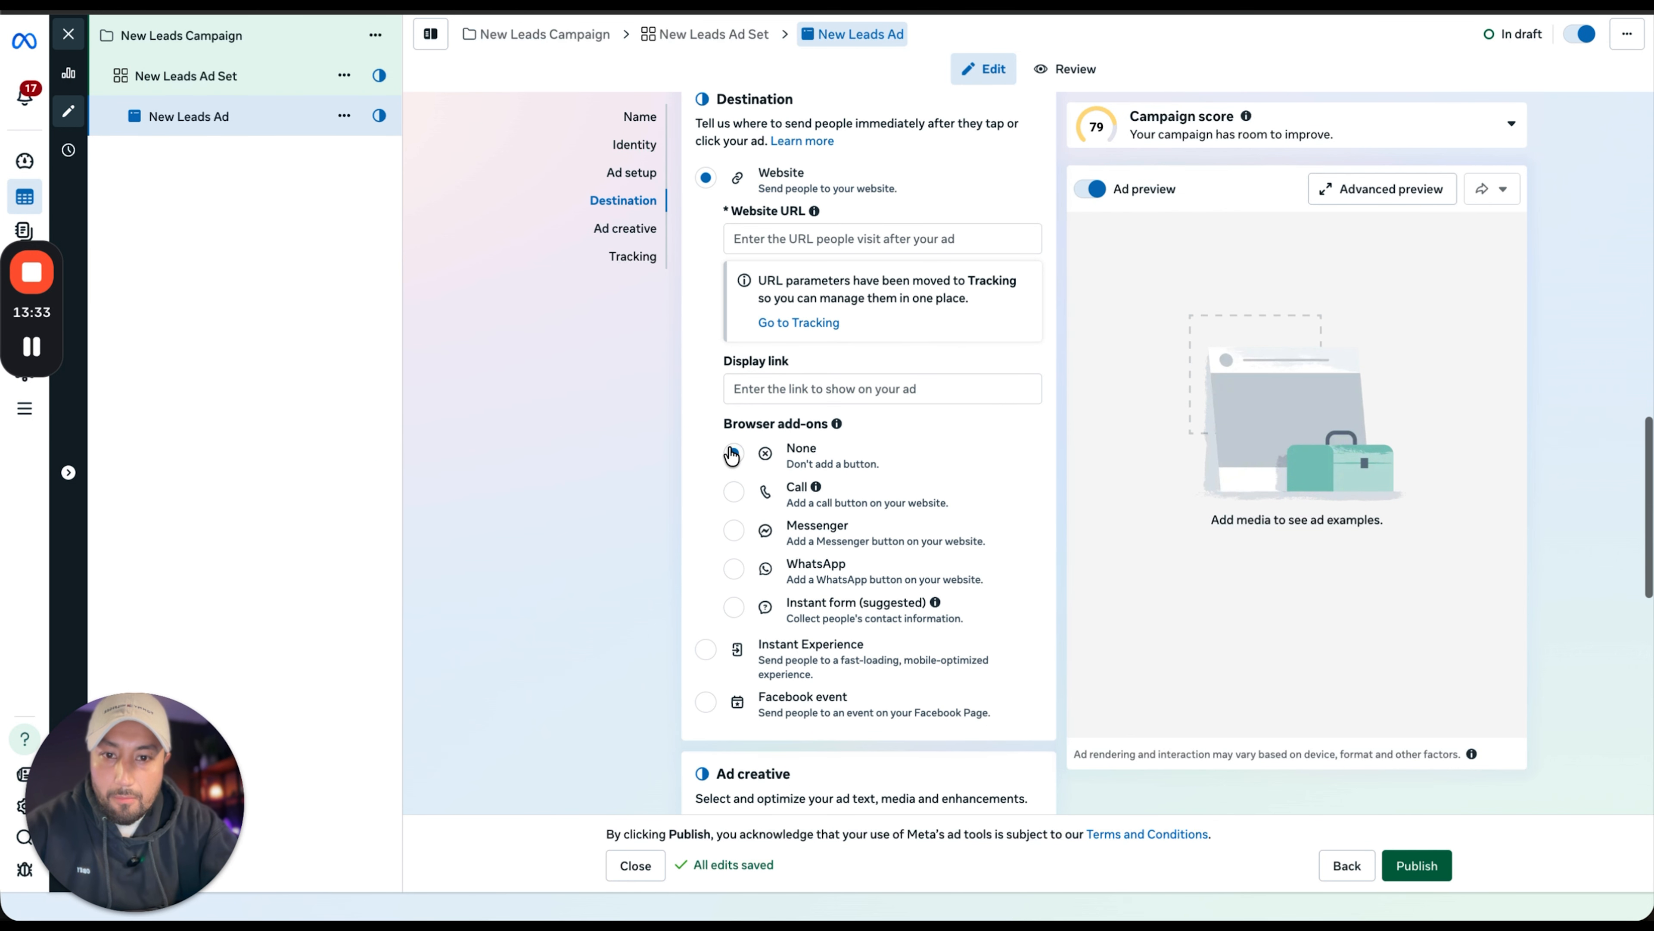
pyautogui.click(771, 313)
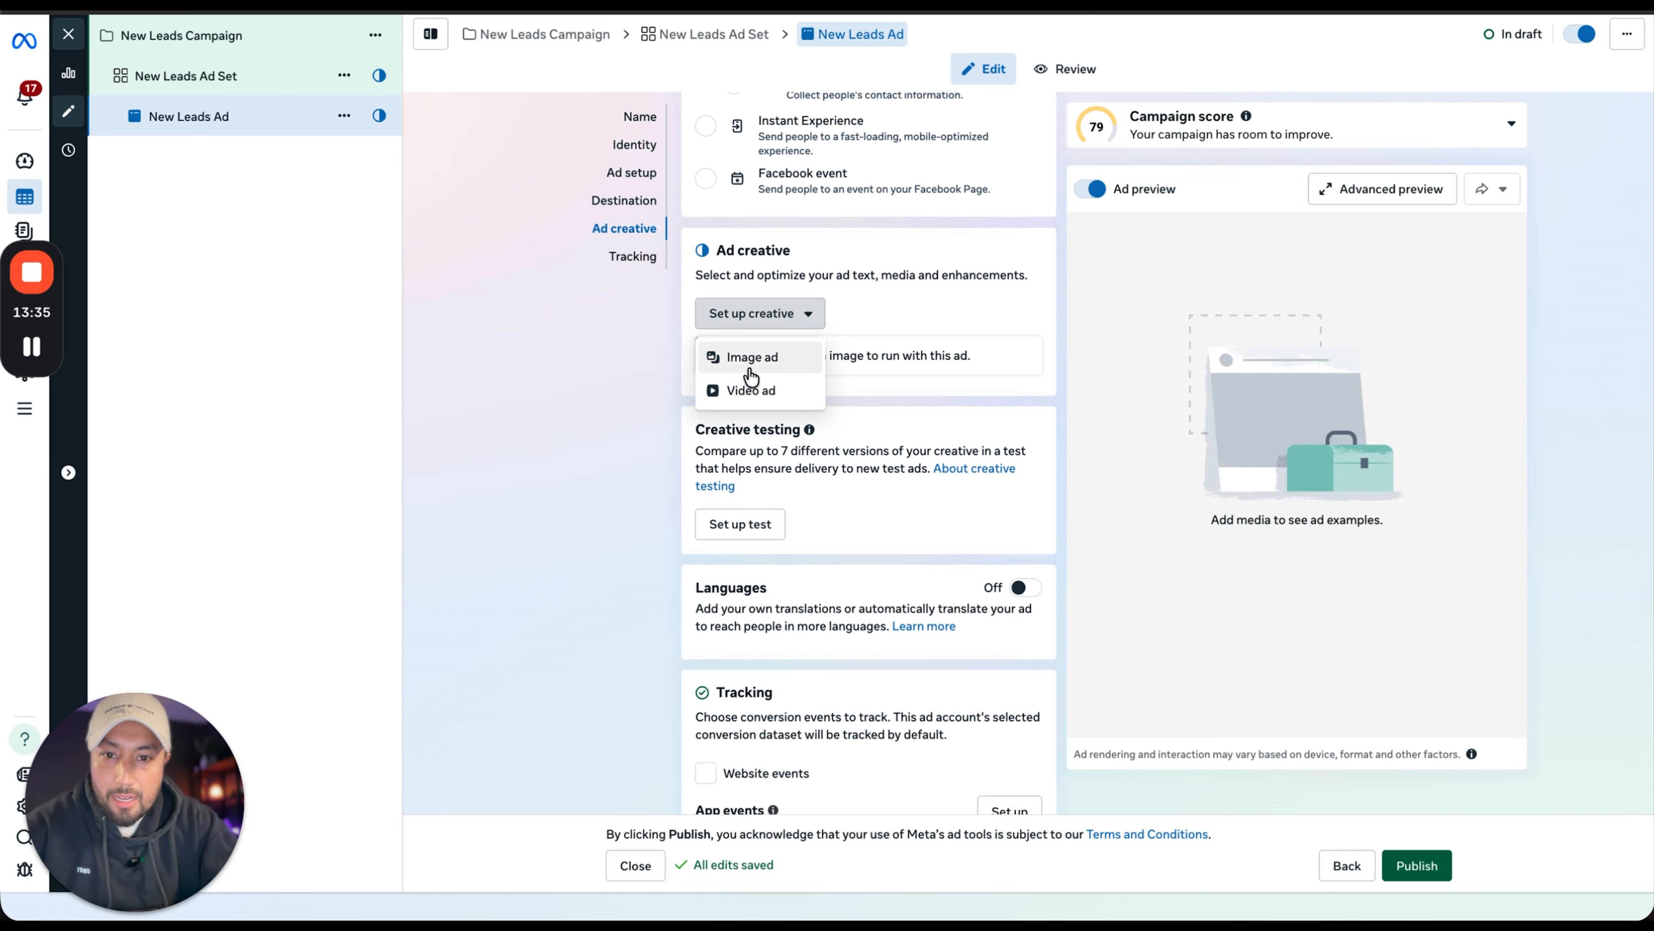
pyautogui.click(749, 388)
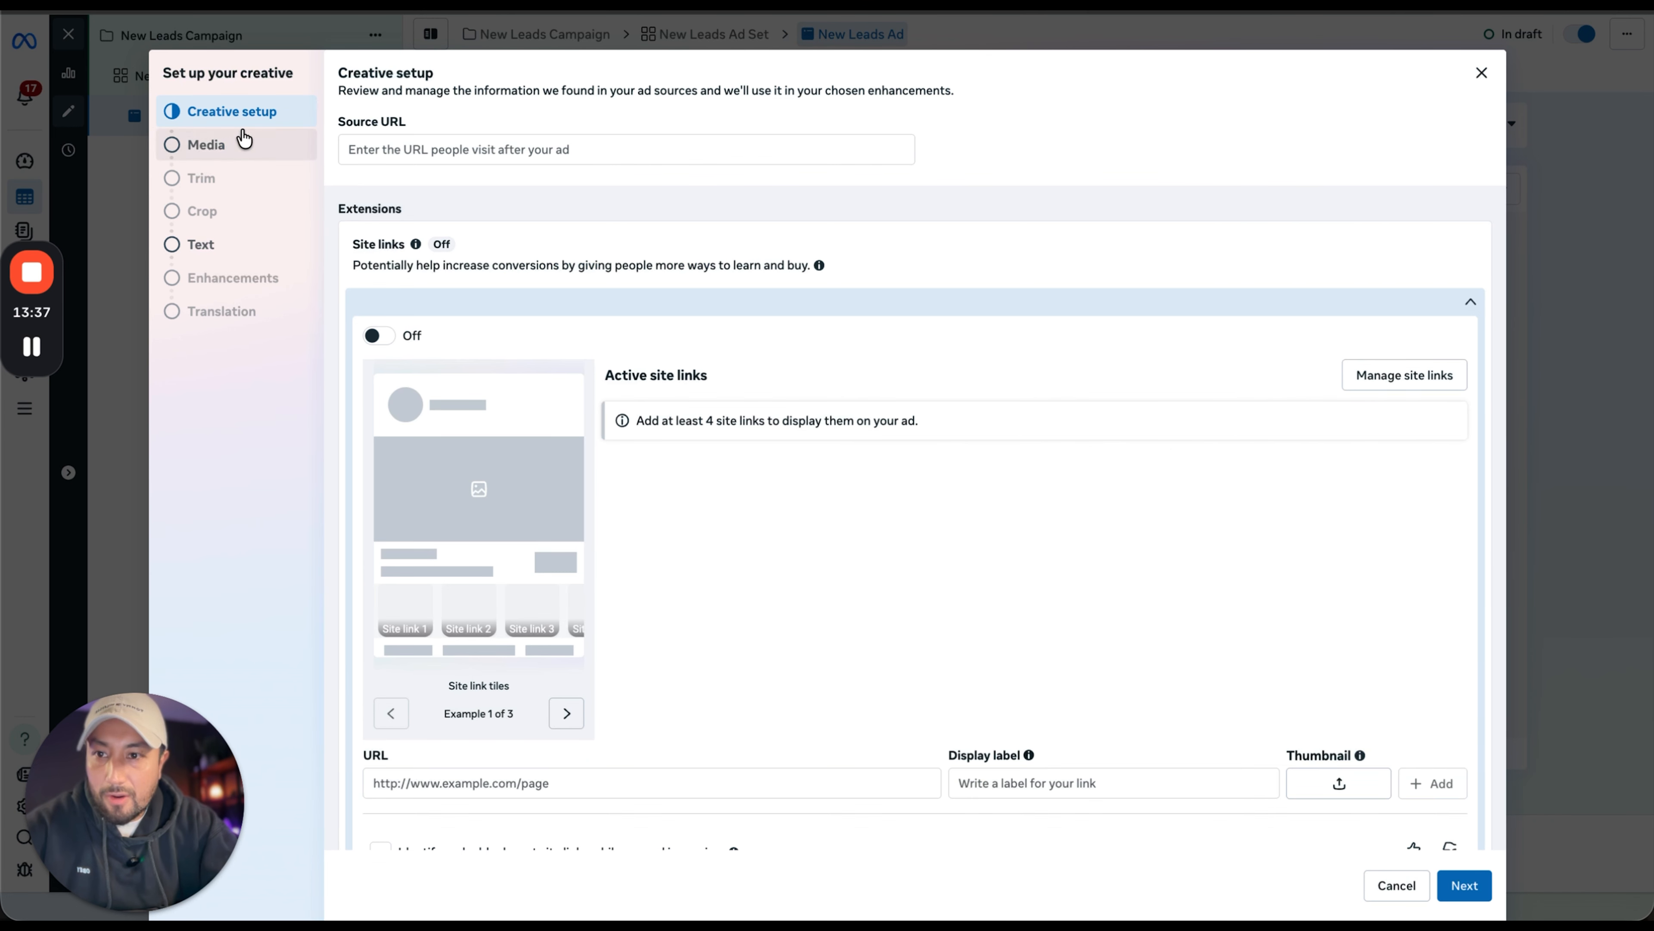
# - Upload May TS AD_2 TO.mp4 from the Downloads folder as the ad's media
pyautogui.click(243, 144)
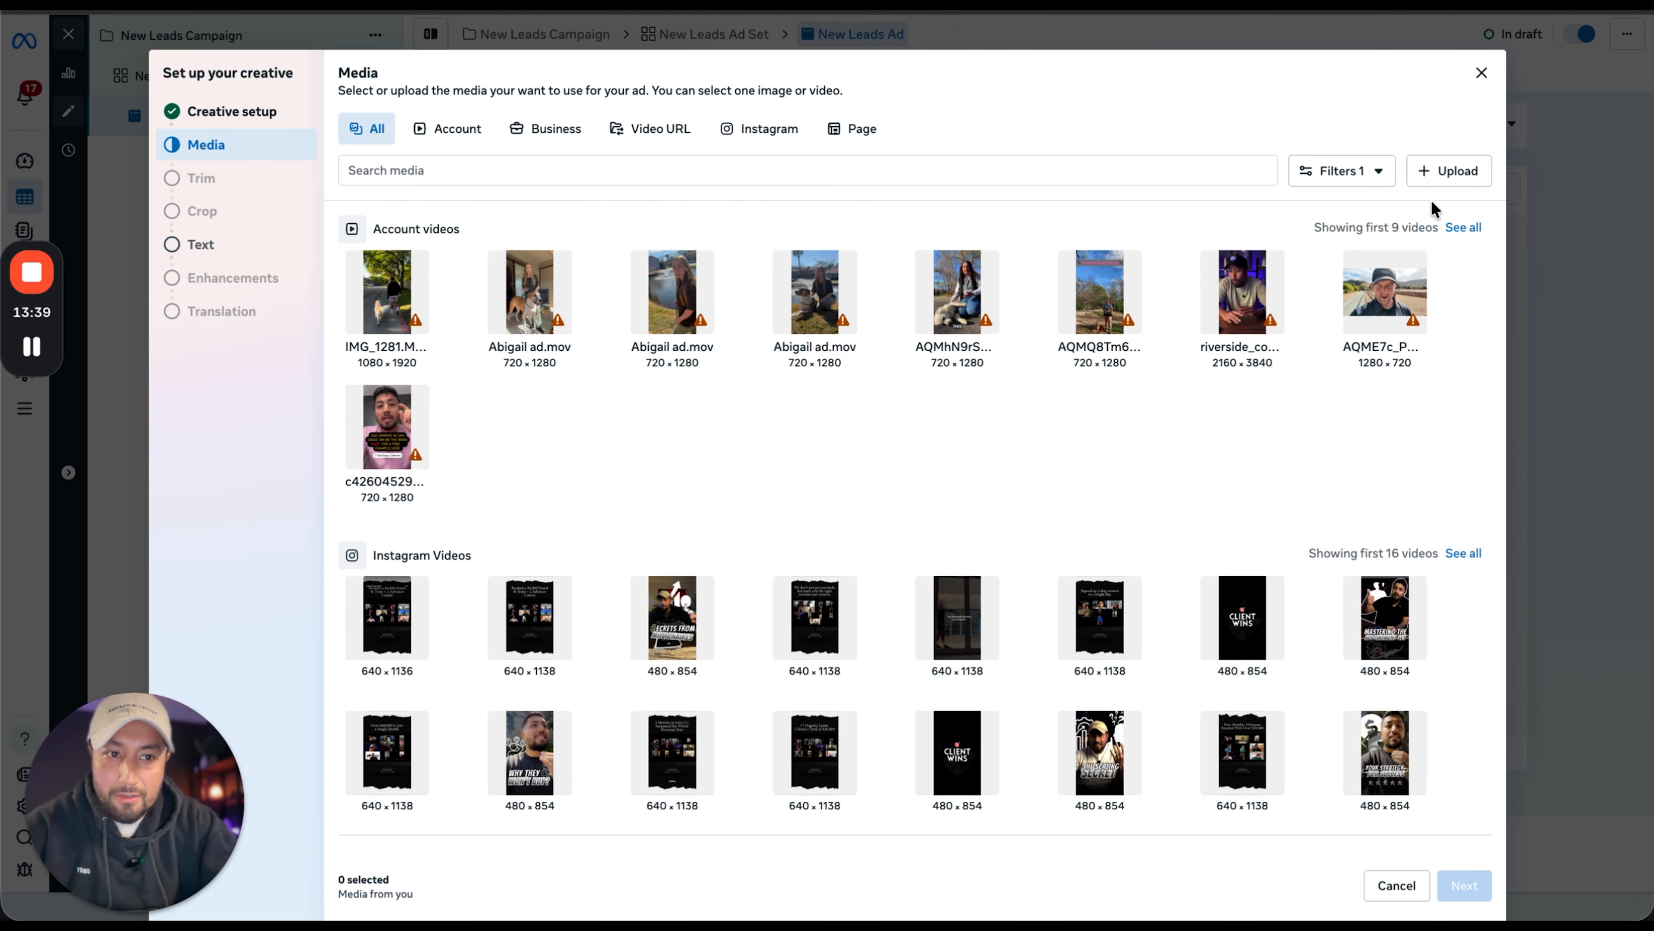
pyautogui.click(1449, 170)
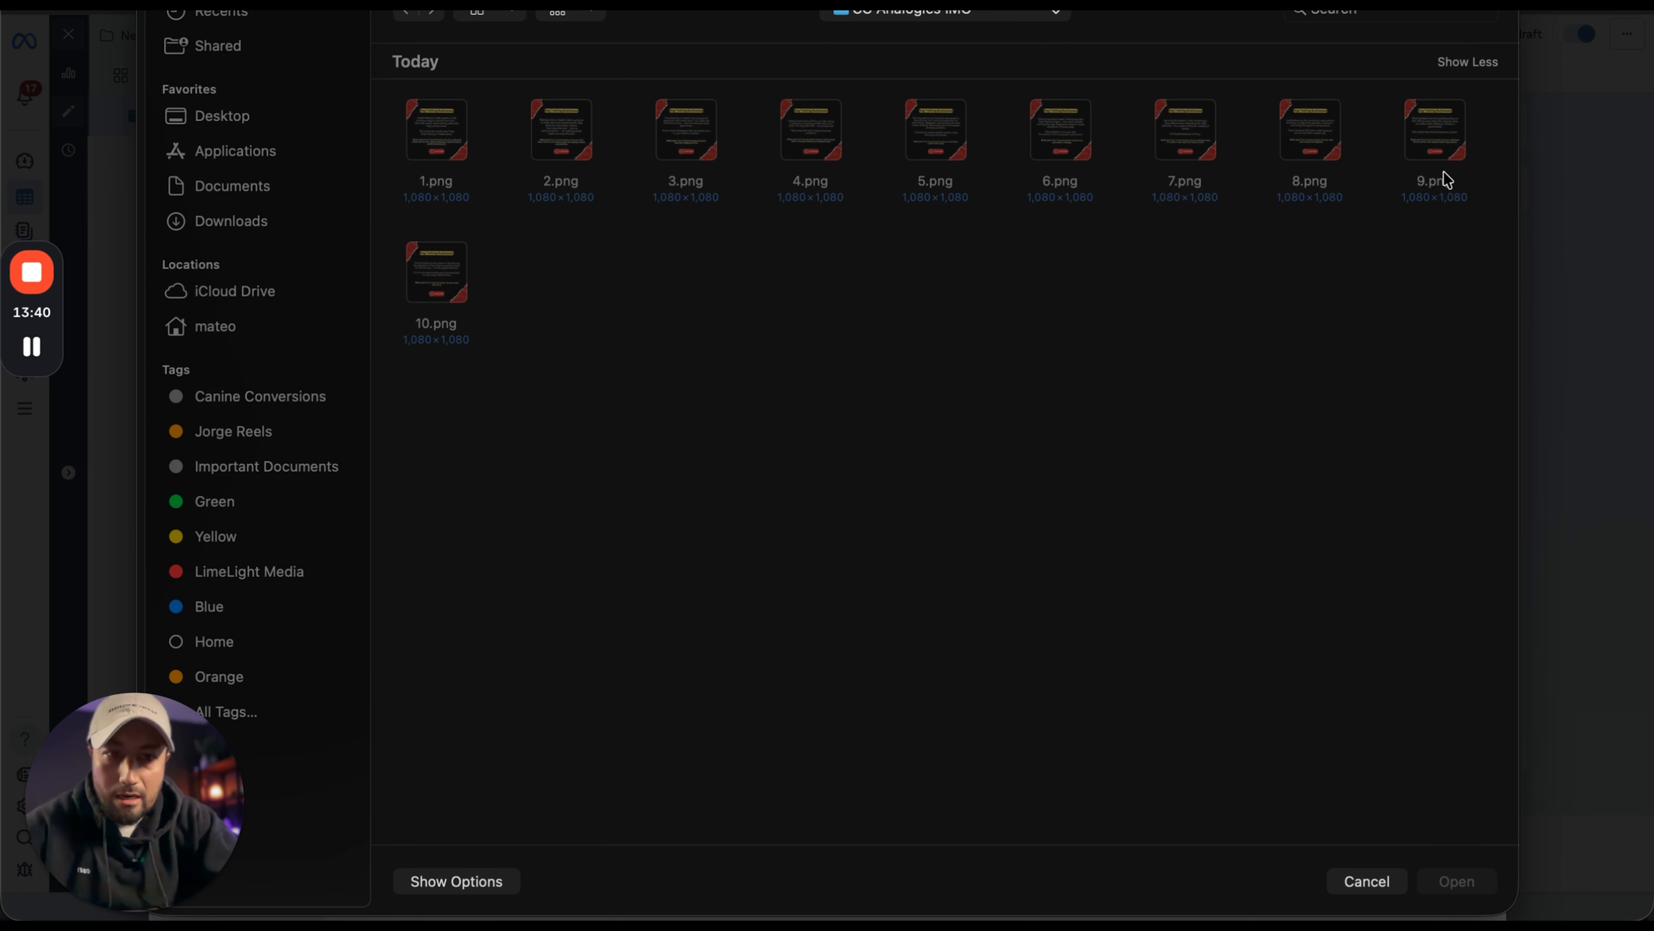
pyautogui.click(259, 232)
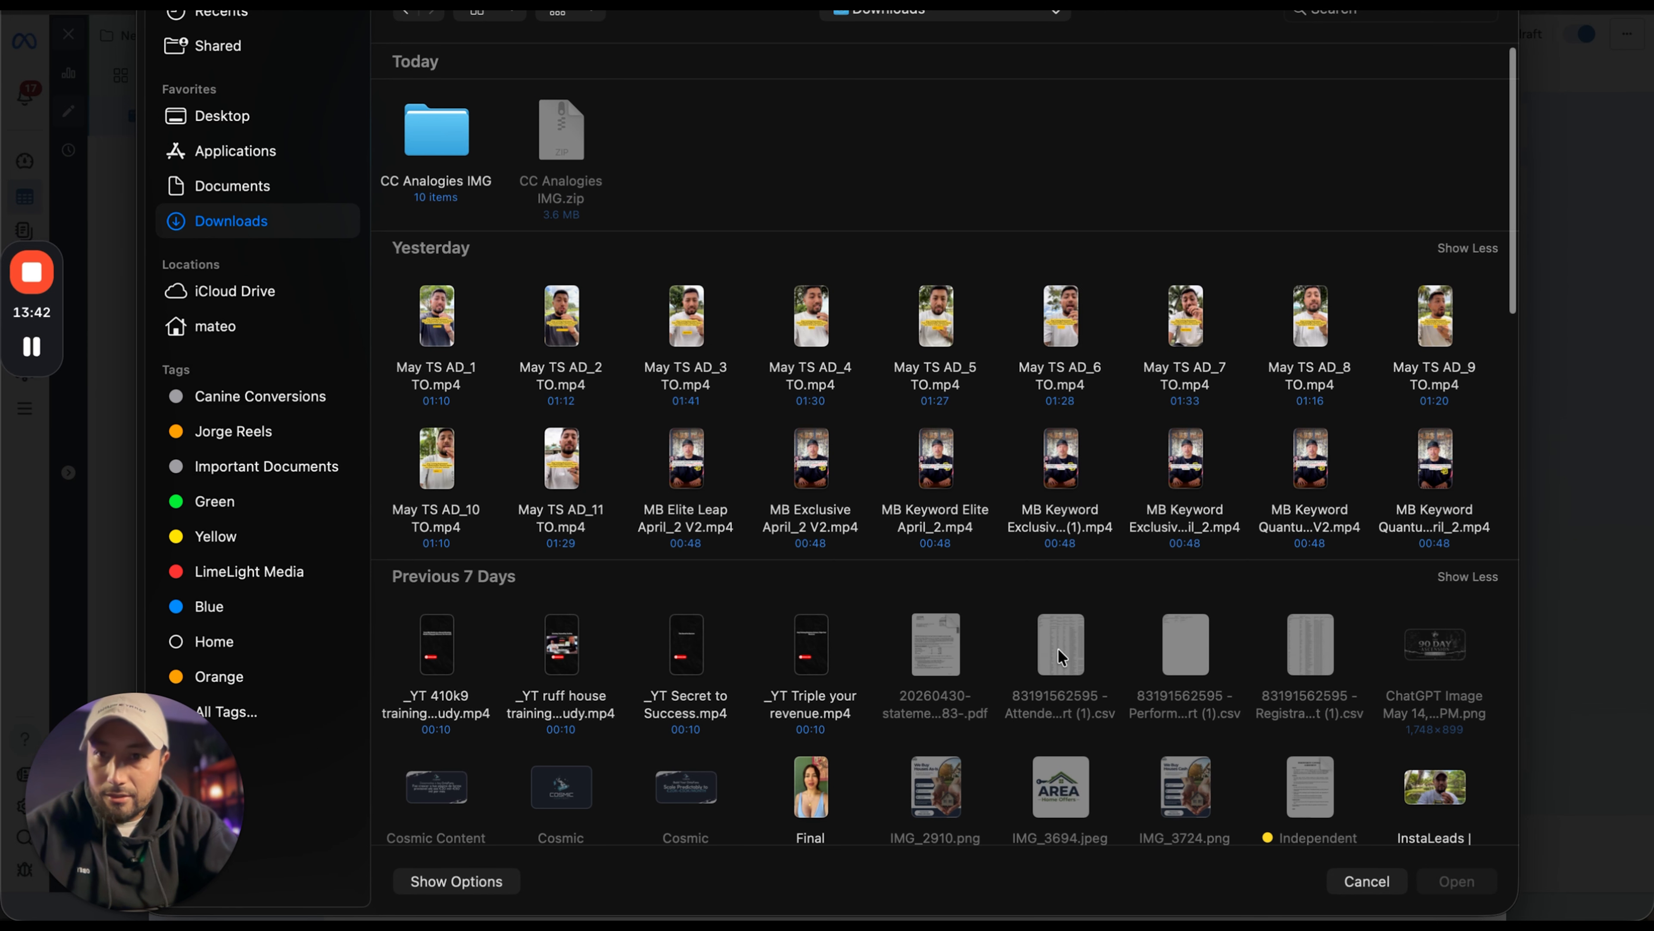
pyautogui.click(551, 391)
pyautogui.click(1446, 889)
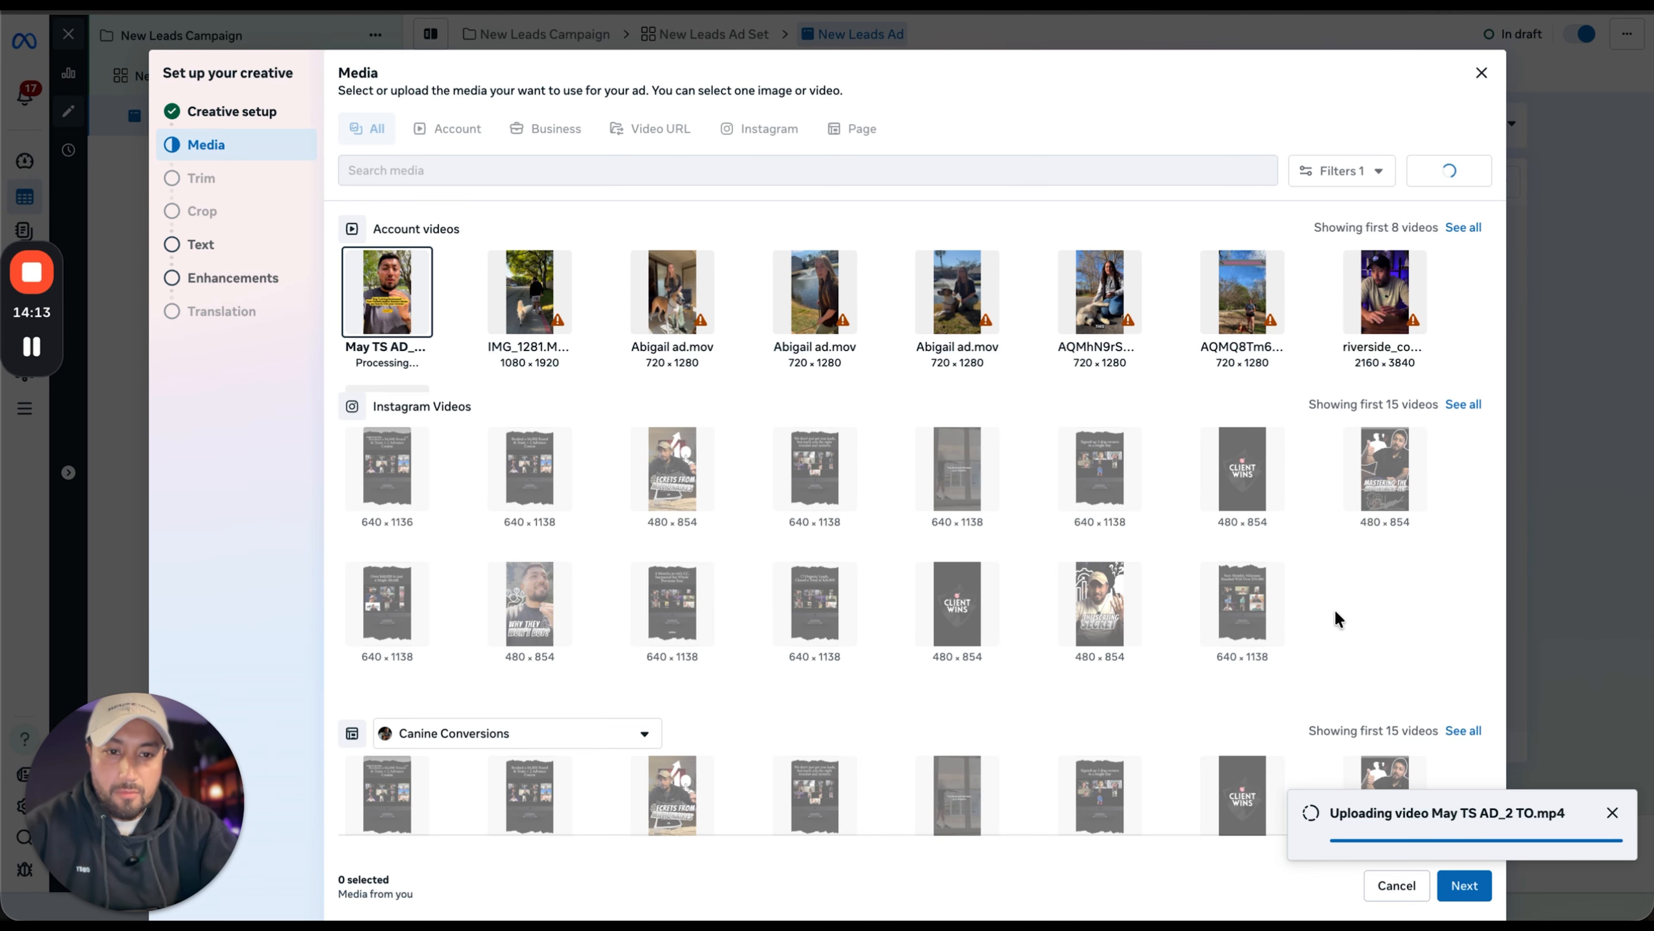
# - Accept the uploaded video, leave the ad text empty and all creative enhancements off, and finish the creative setup
pyautogui.click(1463, 886)
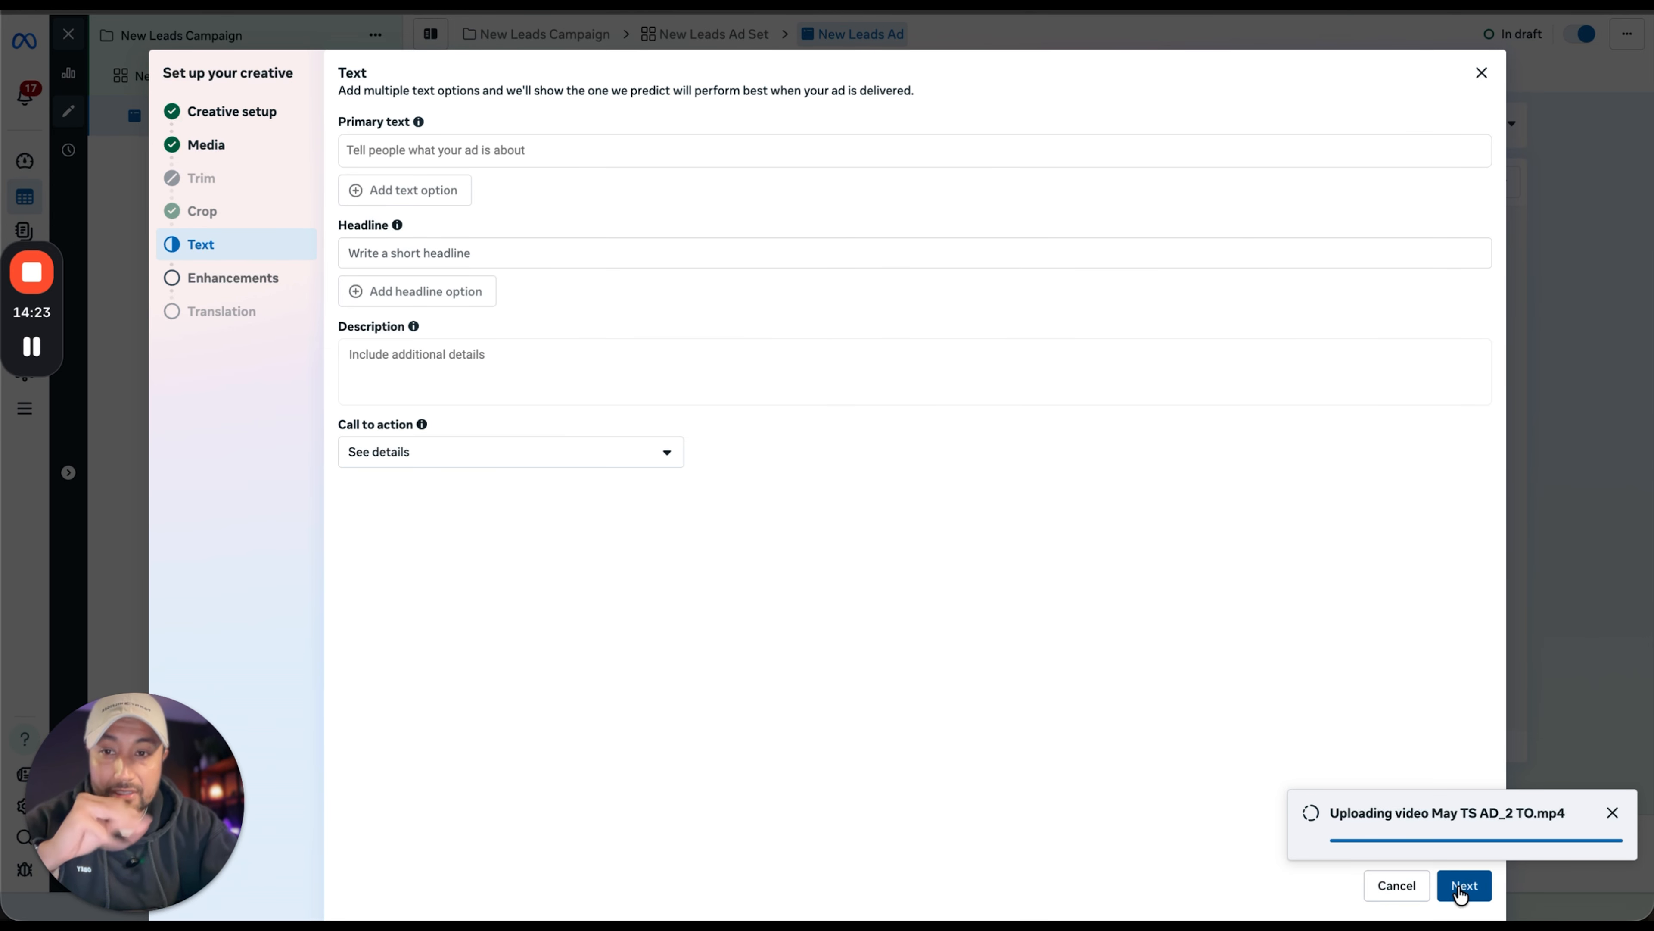
pyautogui.click(1463, 885)
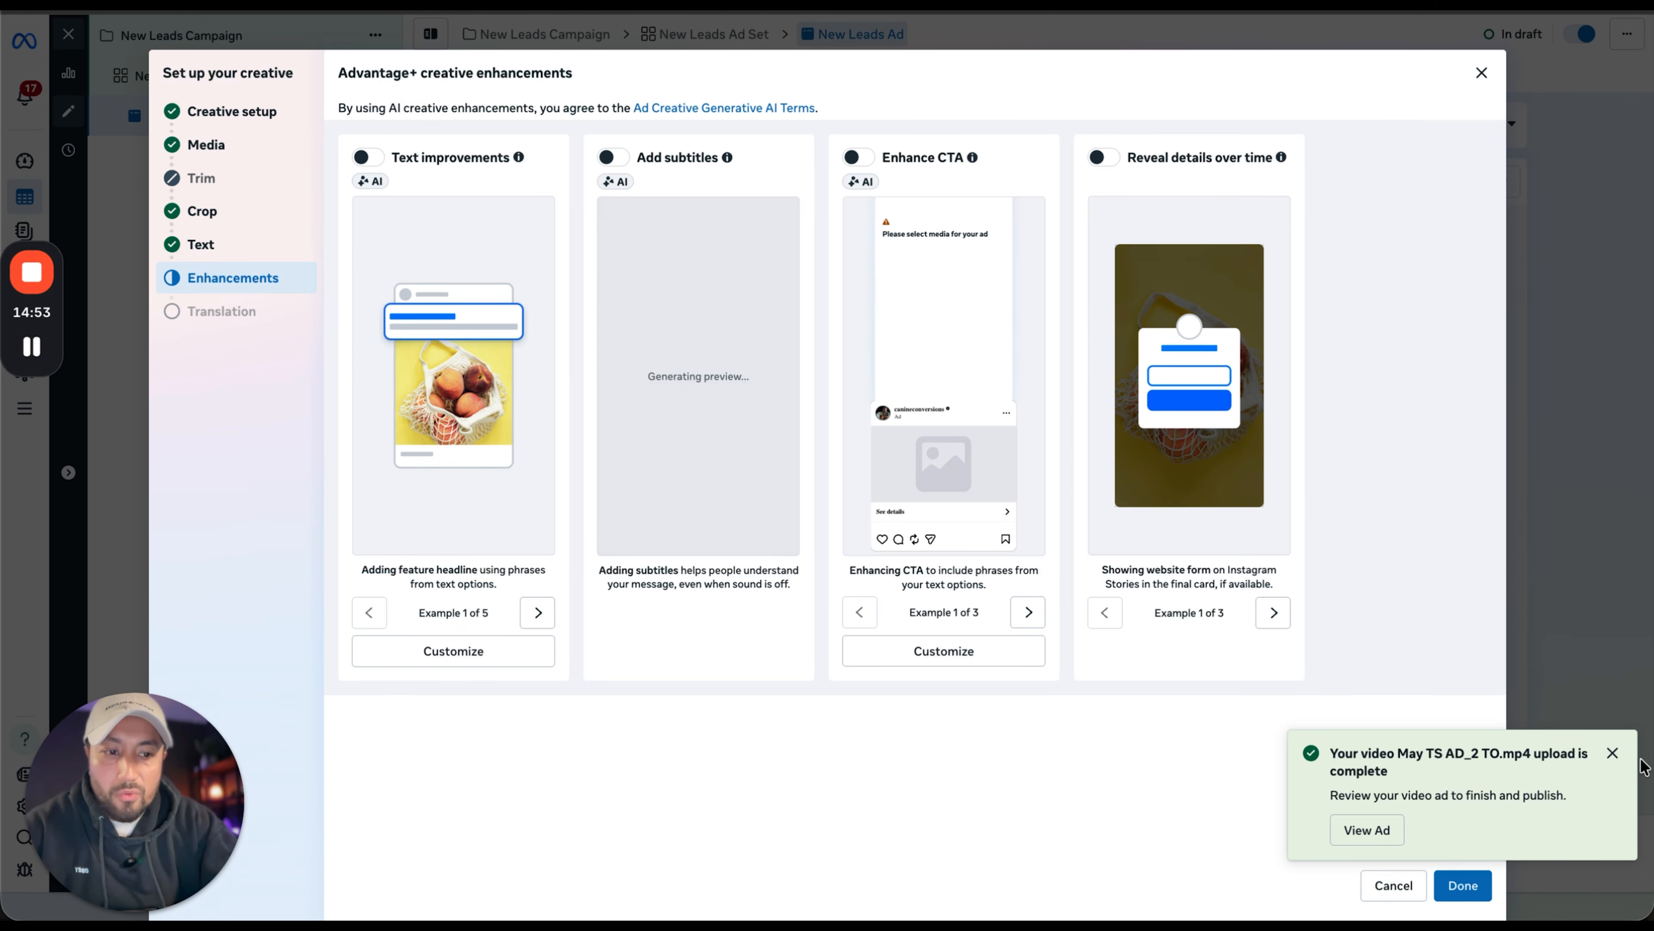
pyautogui.click(1612, 753)
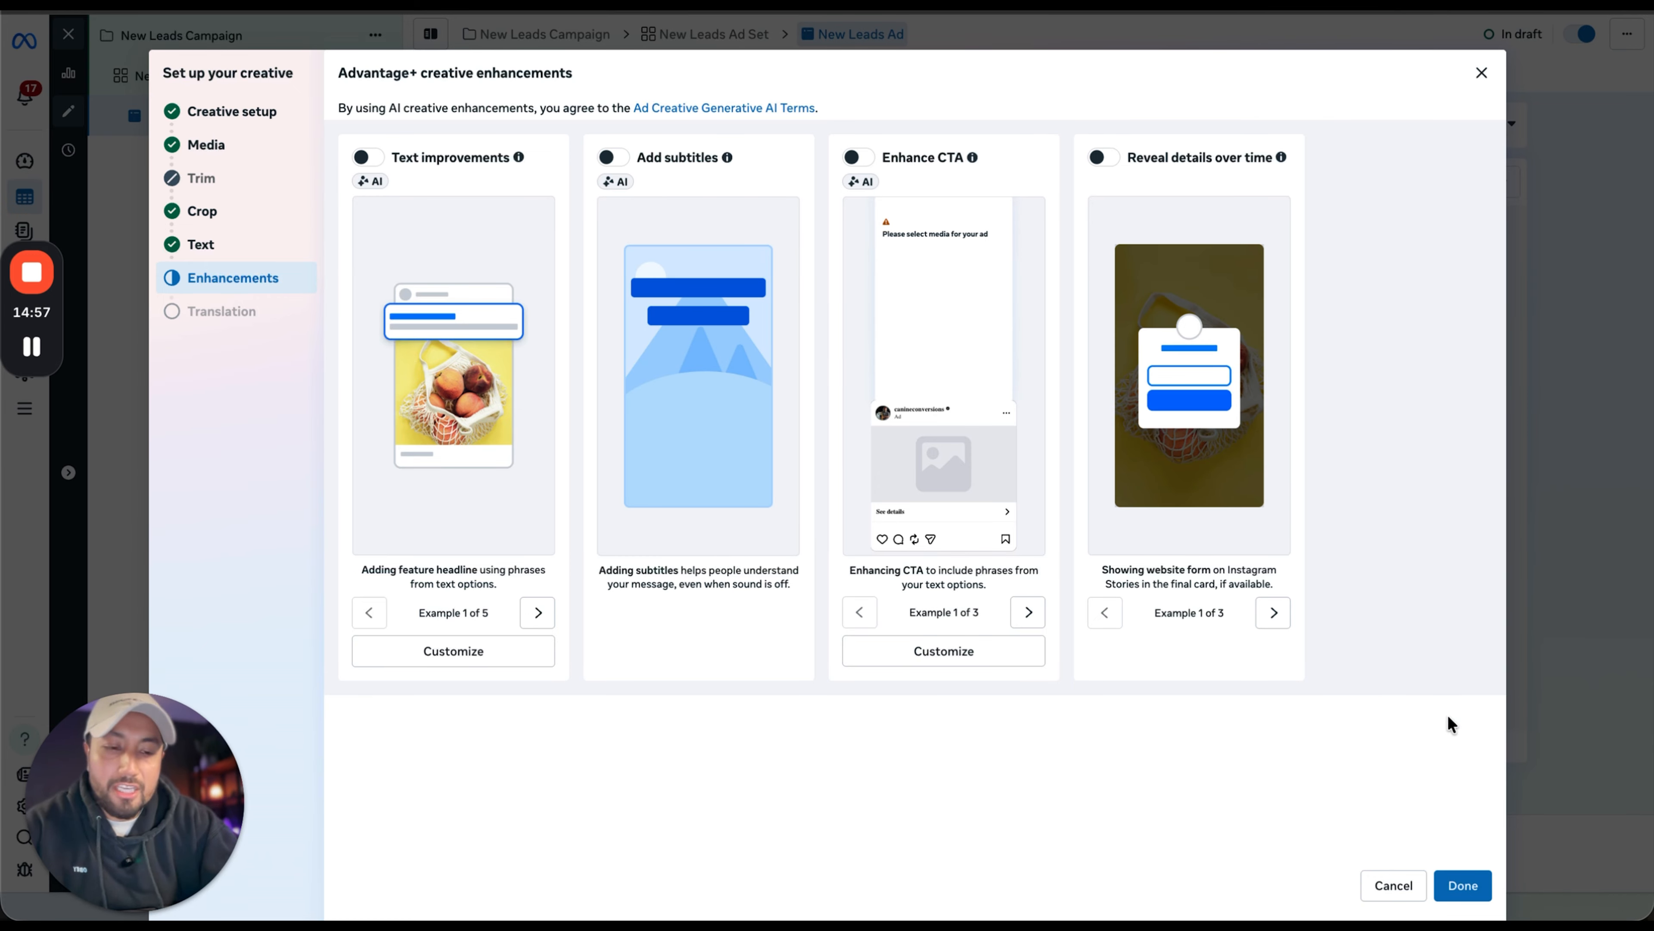
pyautogui.click(1459, 886)
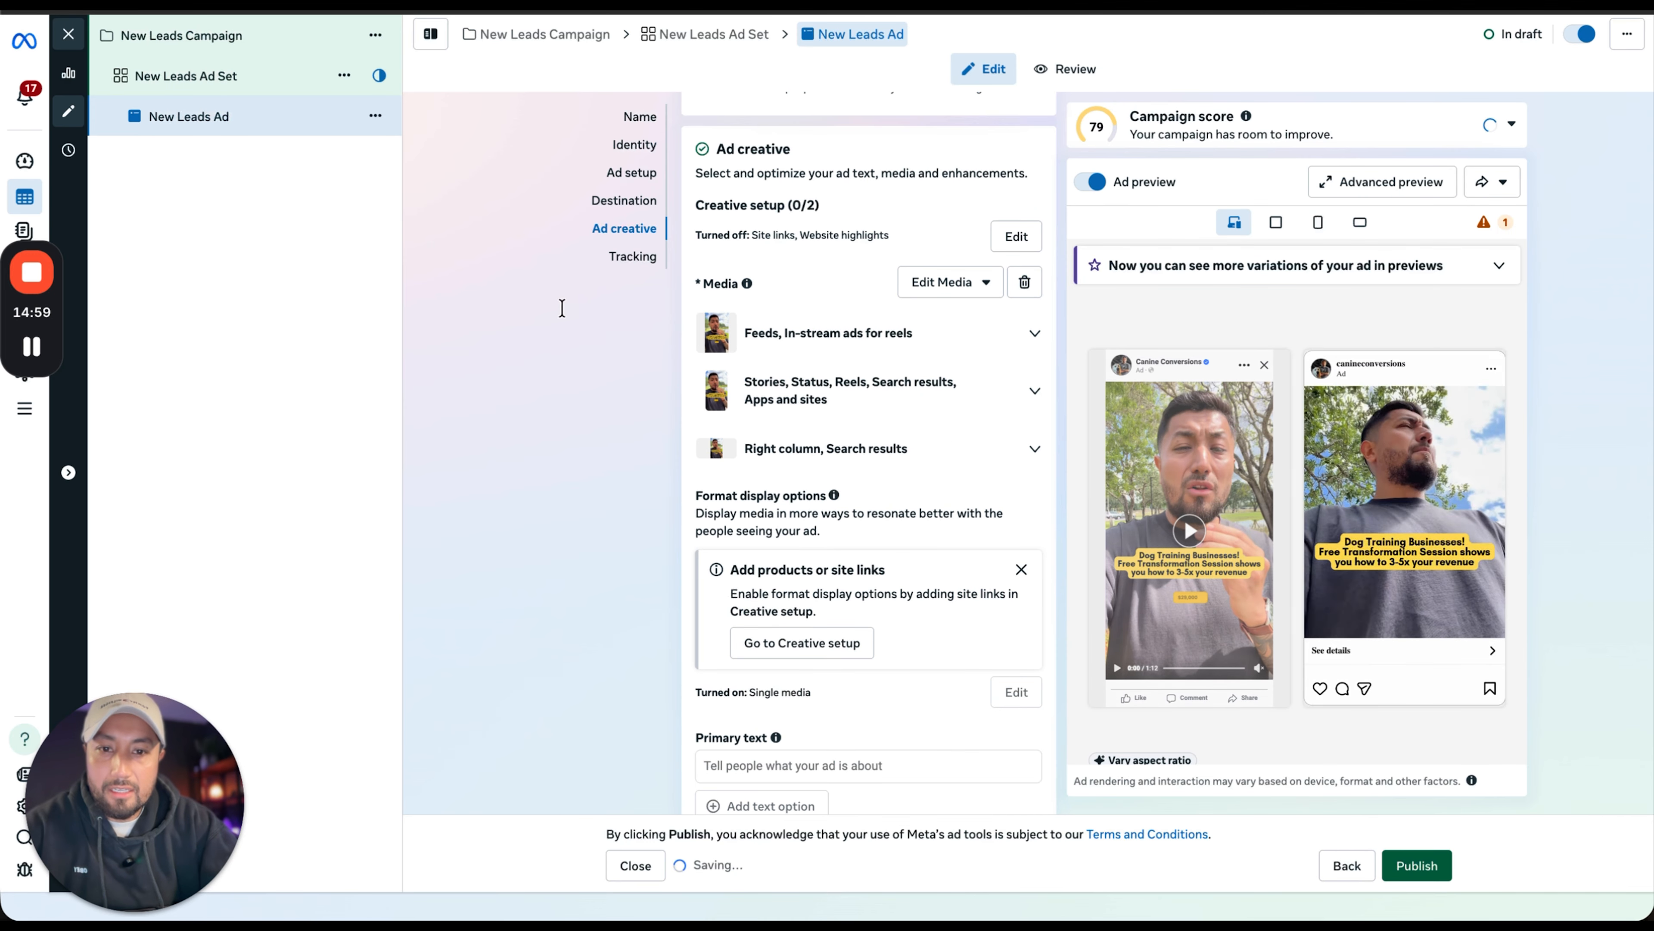
# - Review the ad creative's media placements, primary text, headline and description fields, and the ad previews
pyautogui.scroll(-5, 600, 535)
pyautogui.scroll(4, 600, 536)
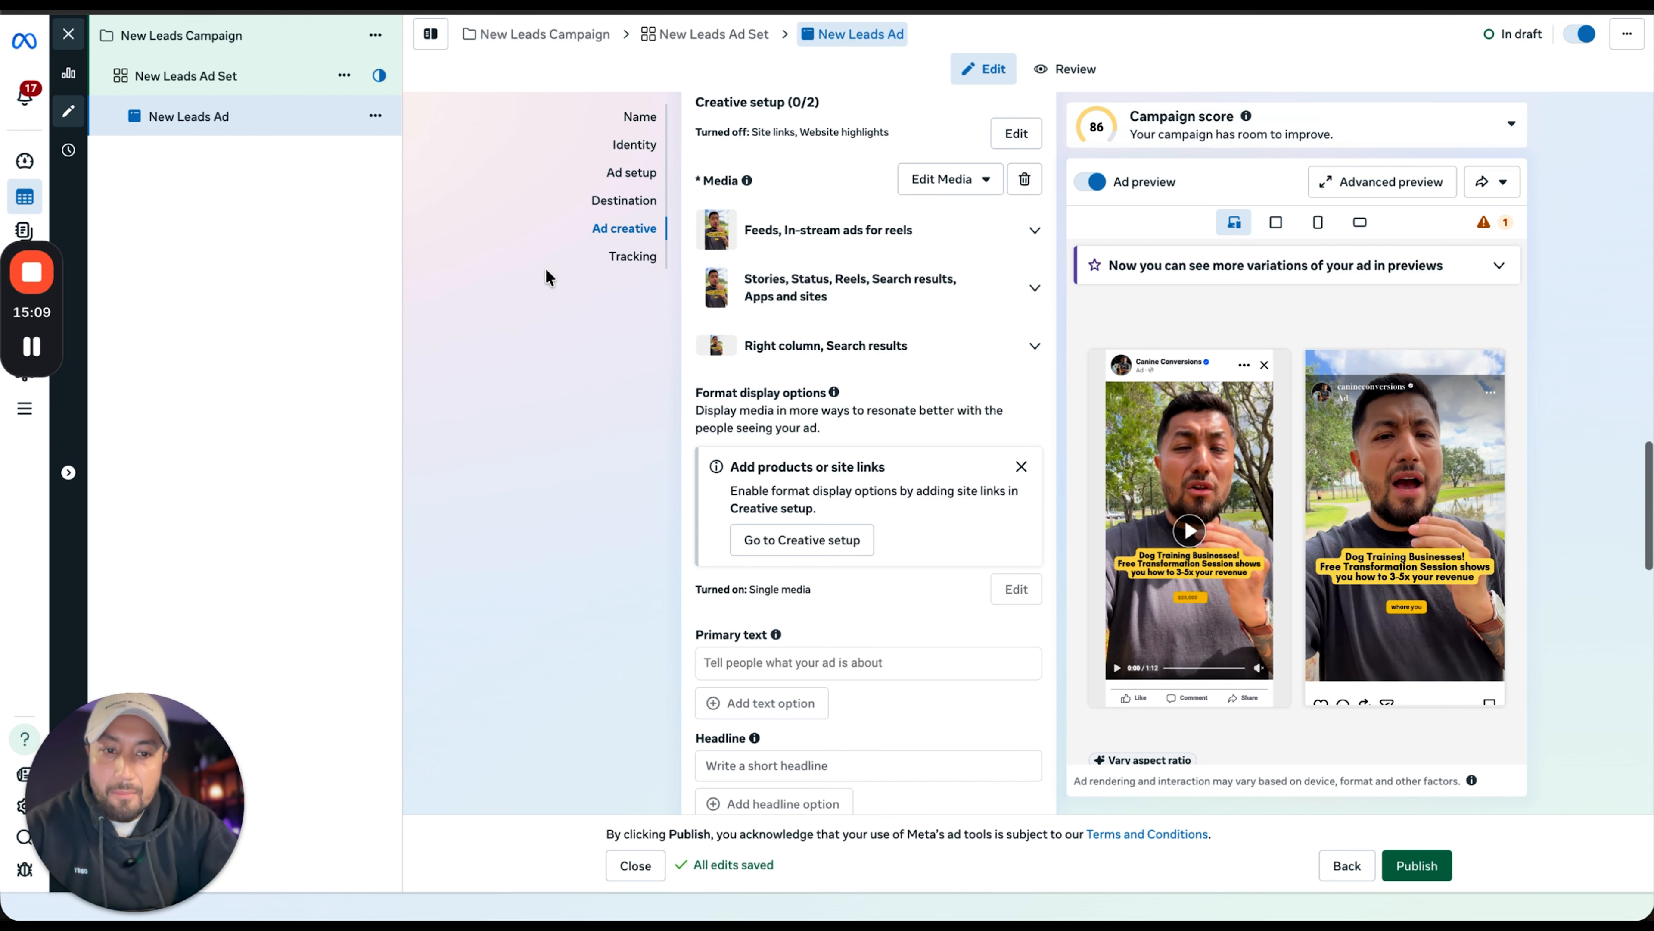
pyautogui.click(788, 669)
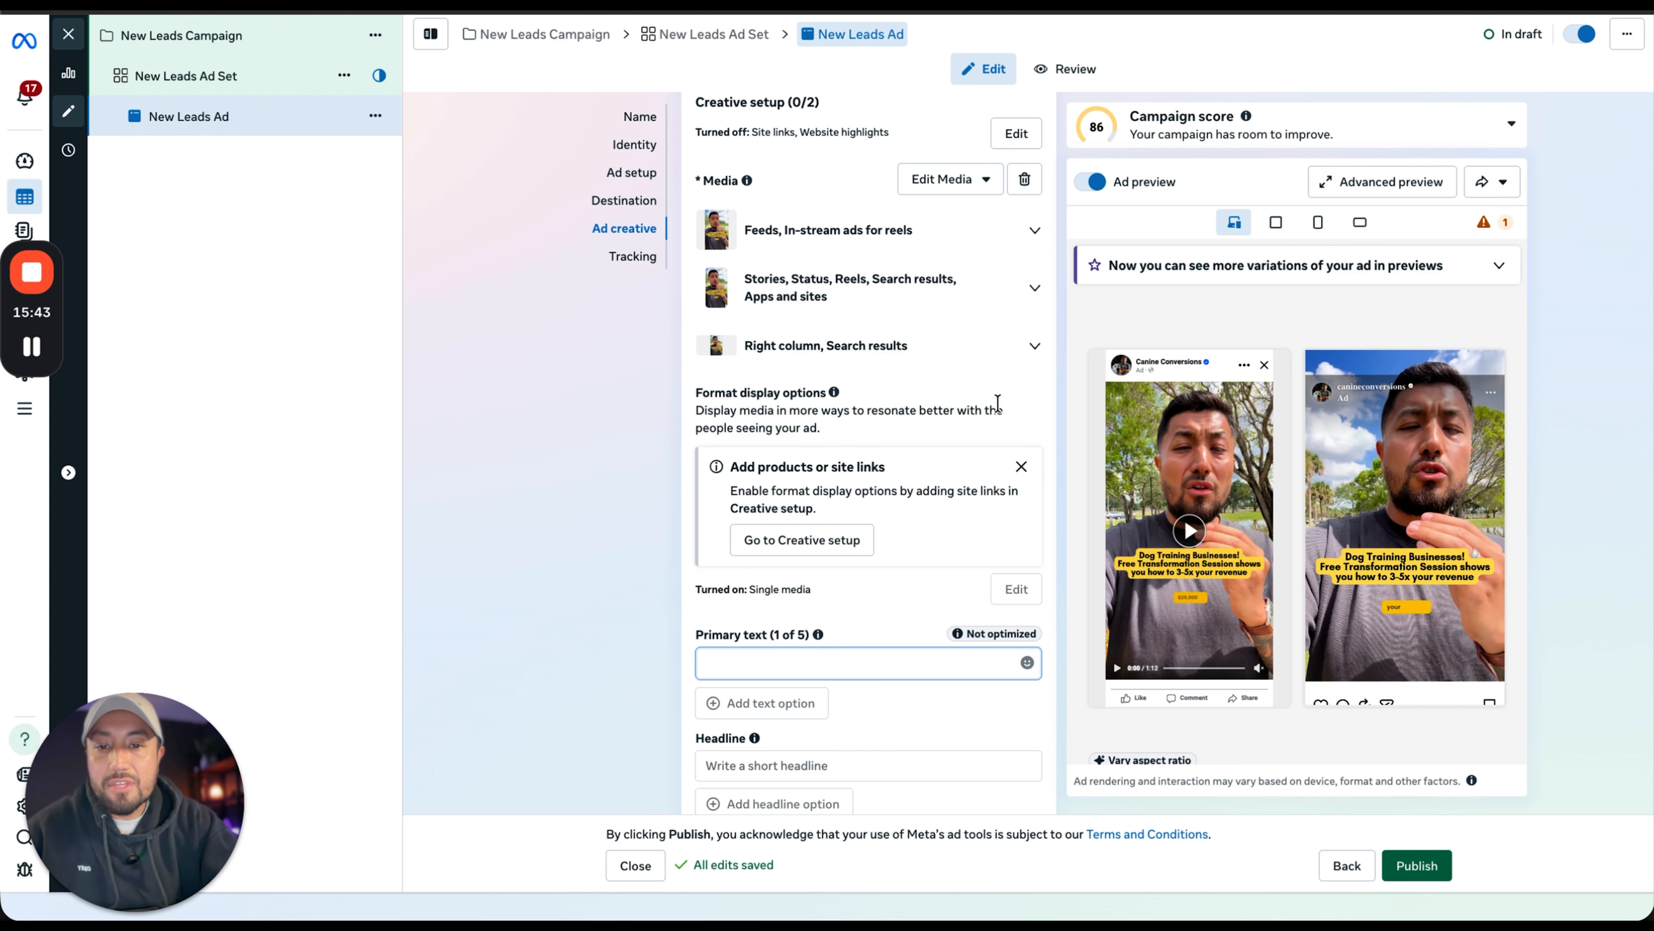
pyautogui.scroll(-2, 1000, 406)
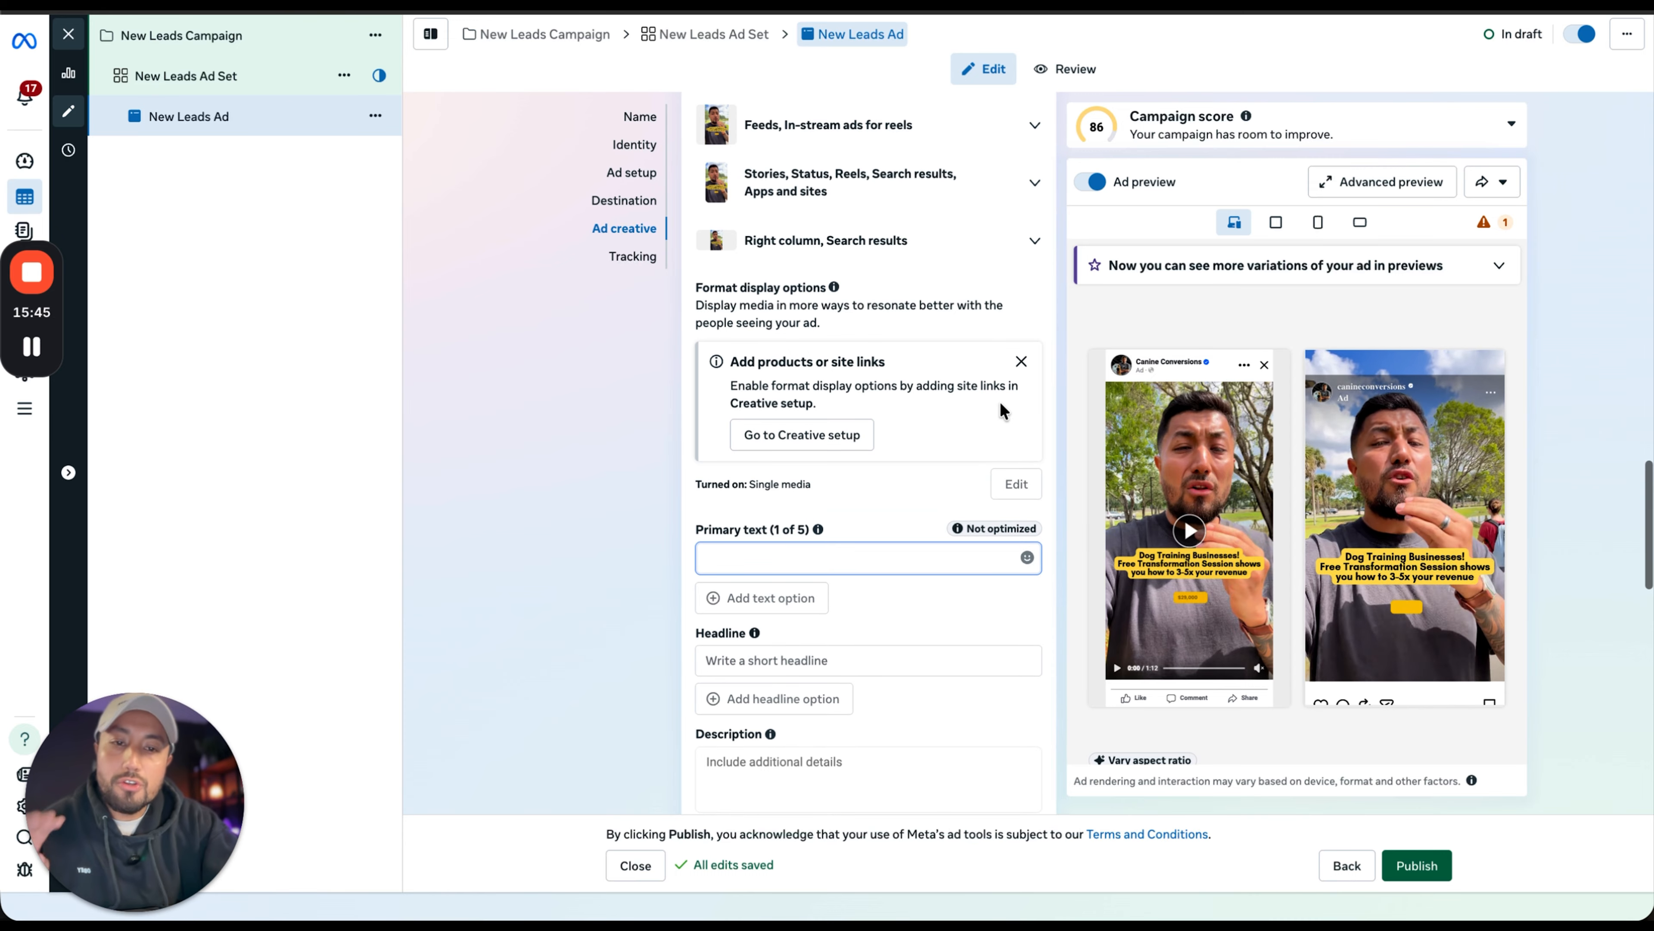
pyautogui.scroll(2, 1025, 408)
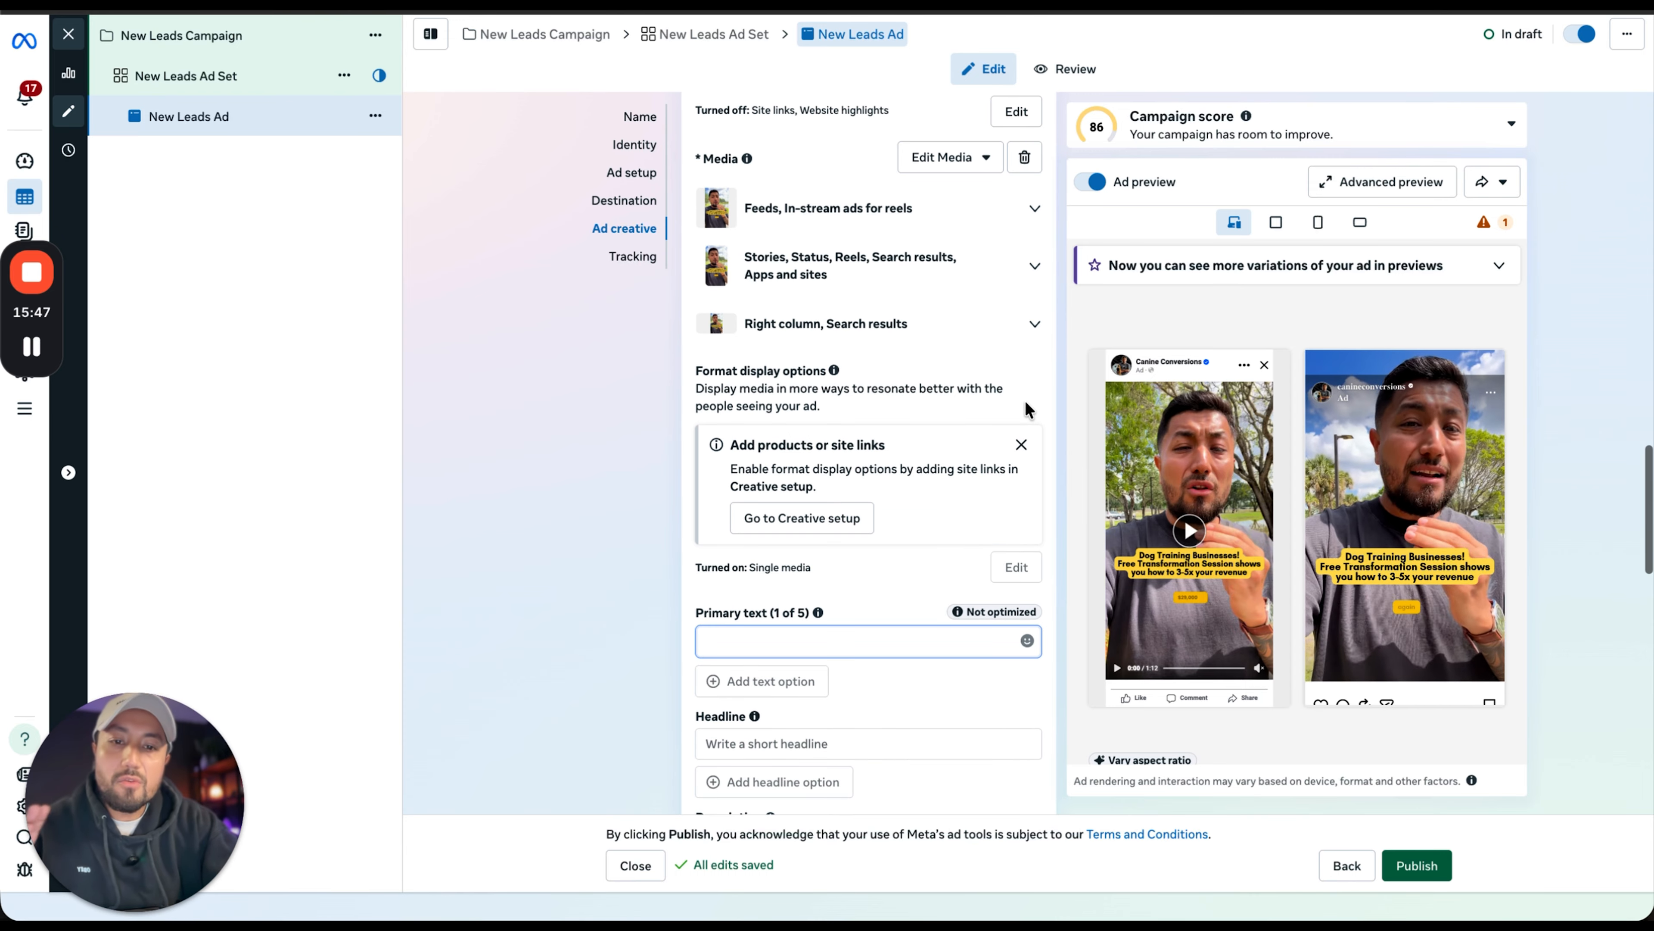
pyautogui.scroll(1, 899, 317)
pyautogui.scroll(2, 899, 318)
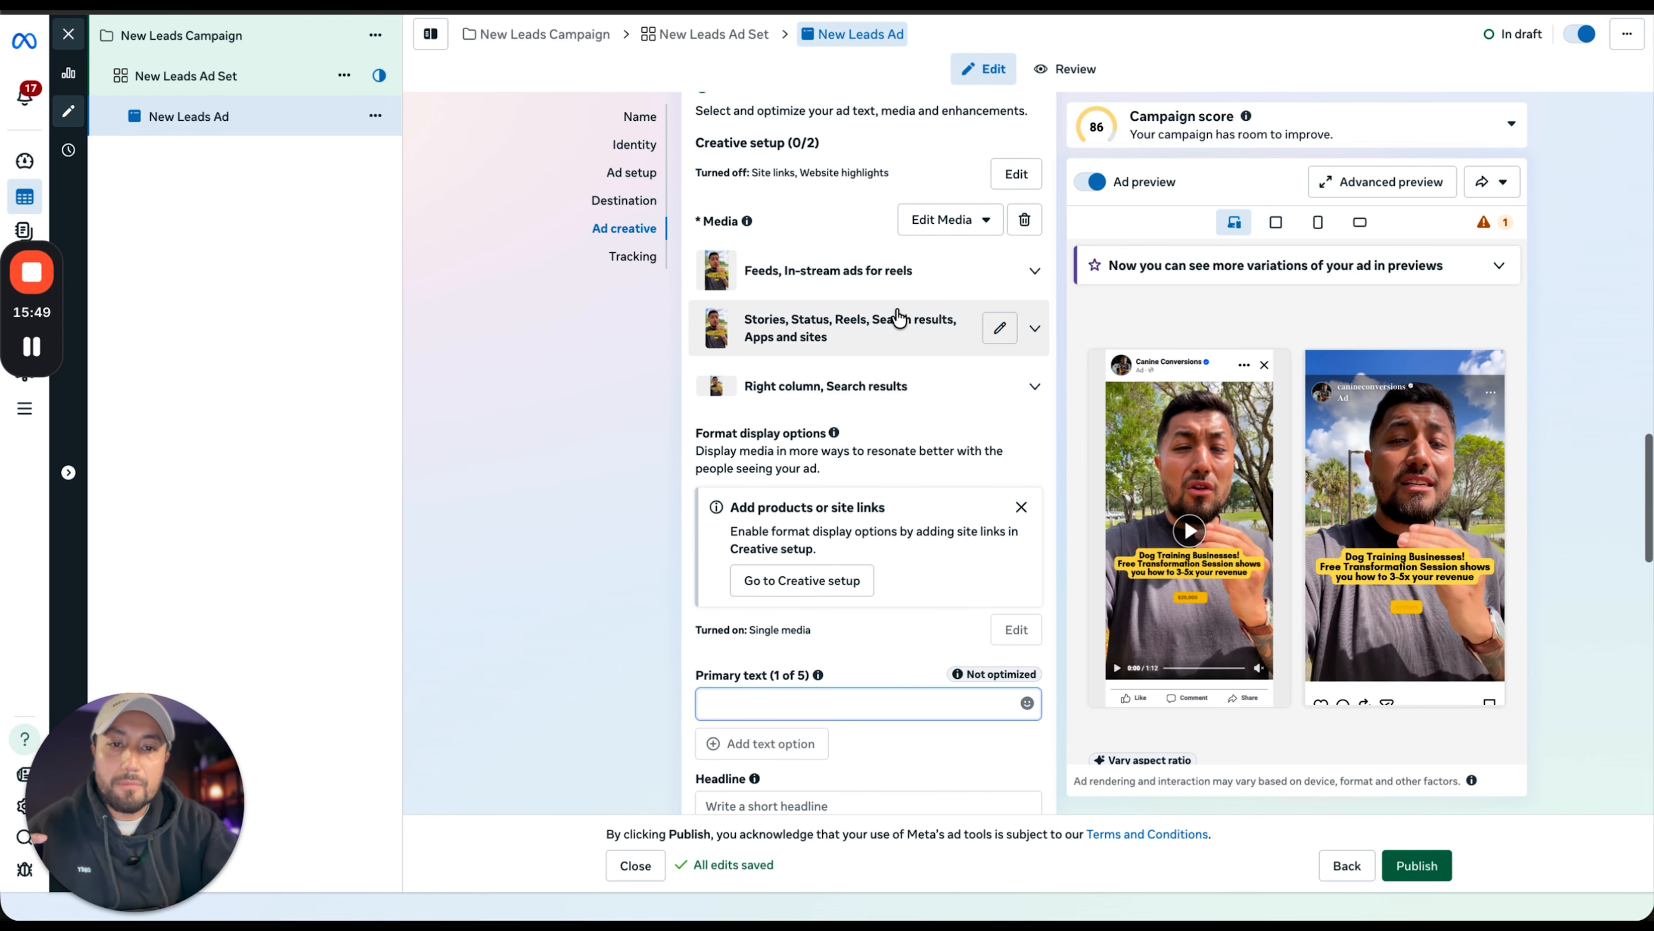
pyautogui.scroll(-4, 900, 309)
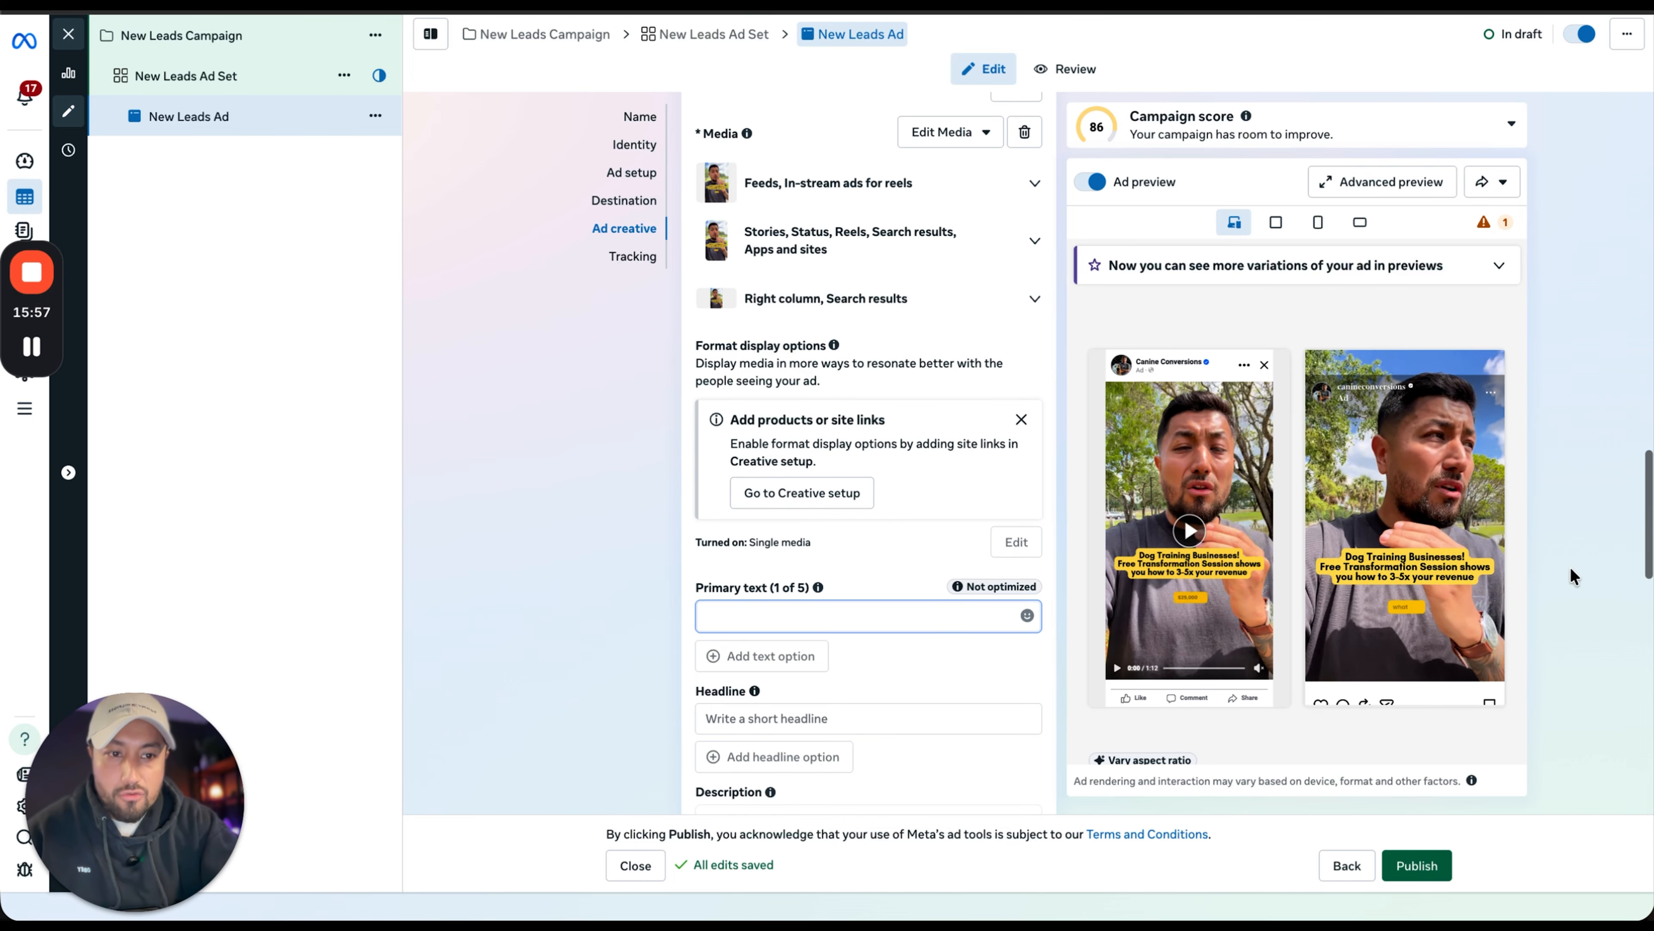
pyautogui.scroll(-4, 1571, 578)
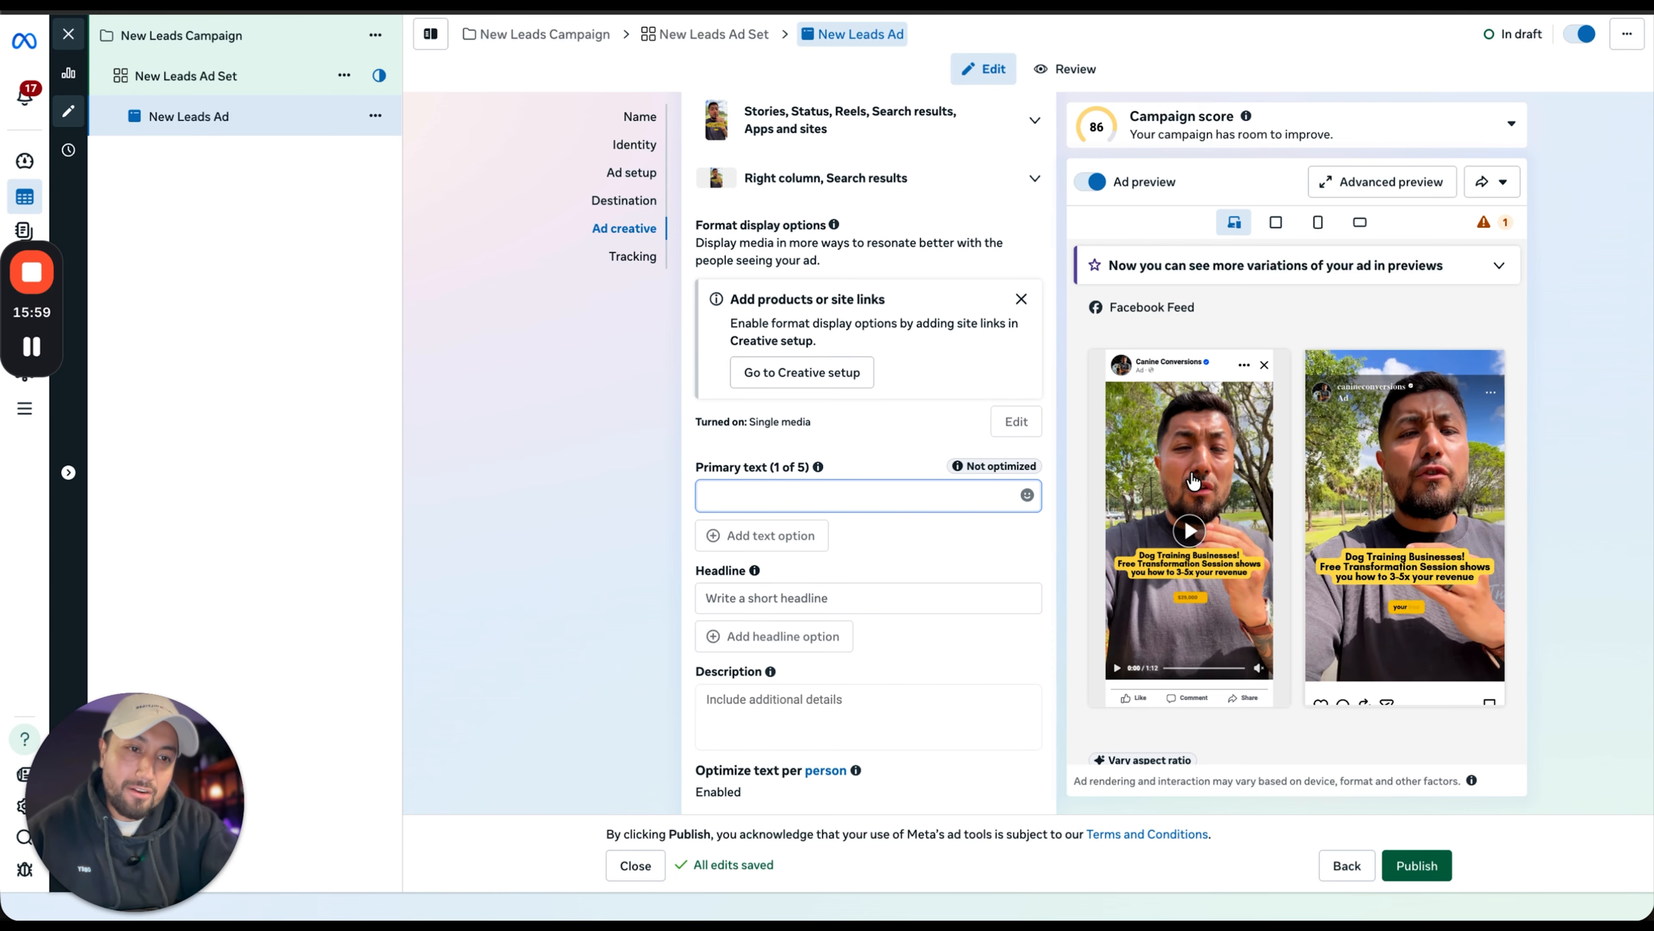
pyautogui.scroll(-4, 1380, 511)
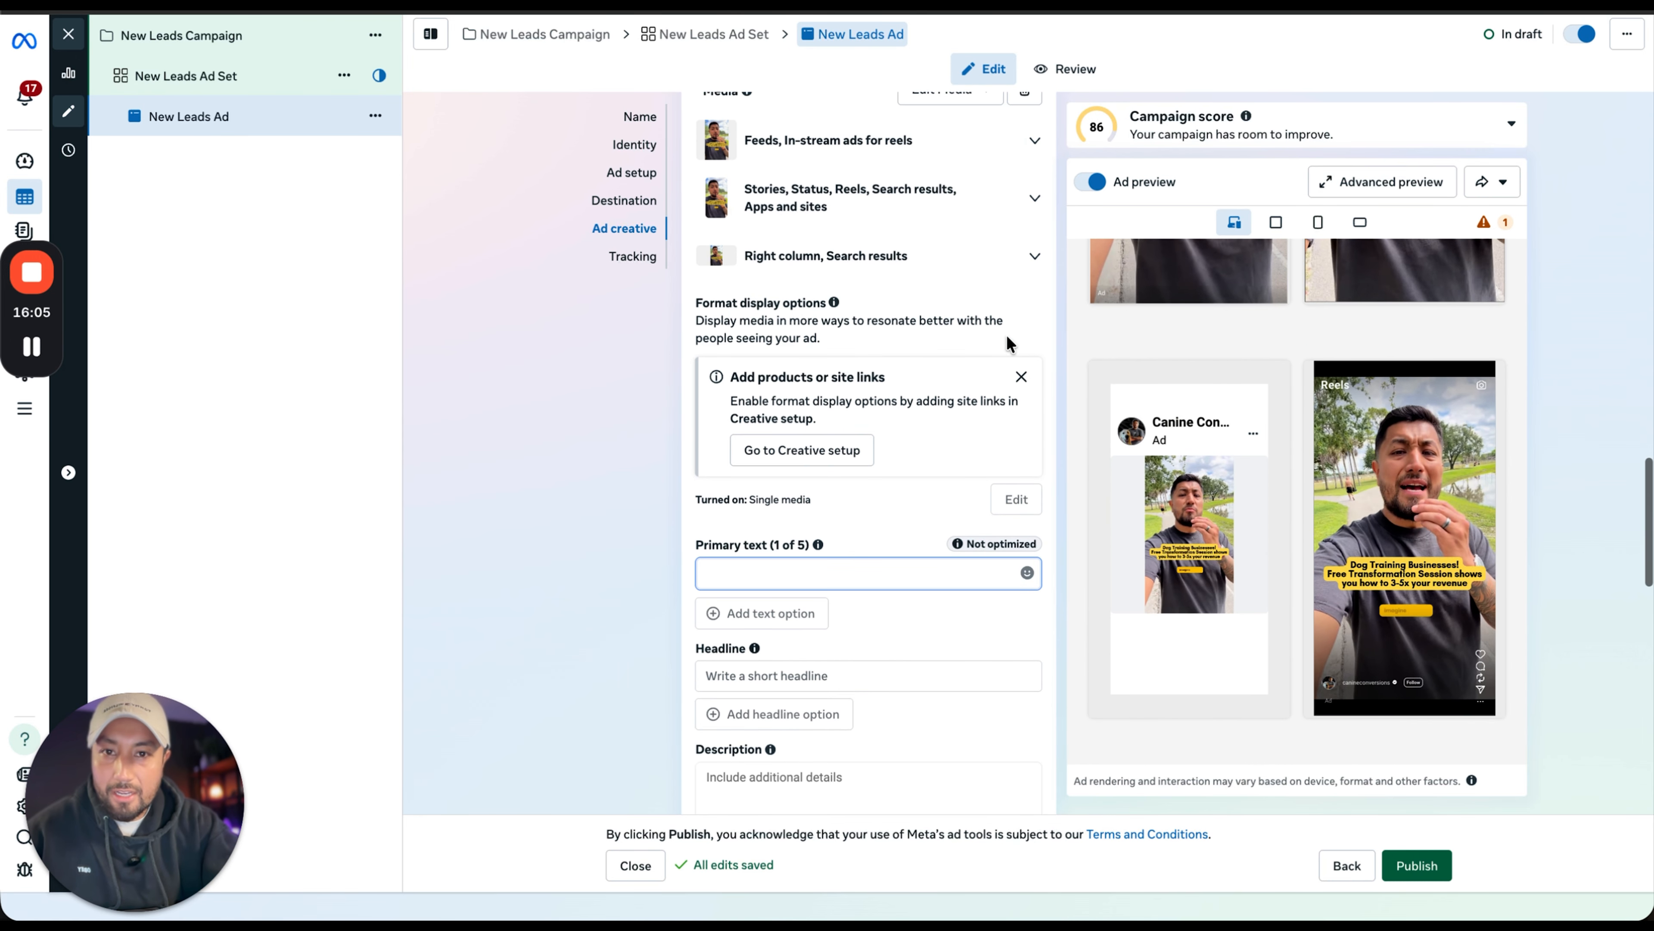
# - Return to the New Leads Ad Set and expand the audience locations to review the San Diego targeting and reach option
pyautogui.click(683, 36)
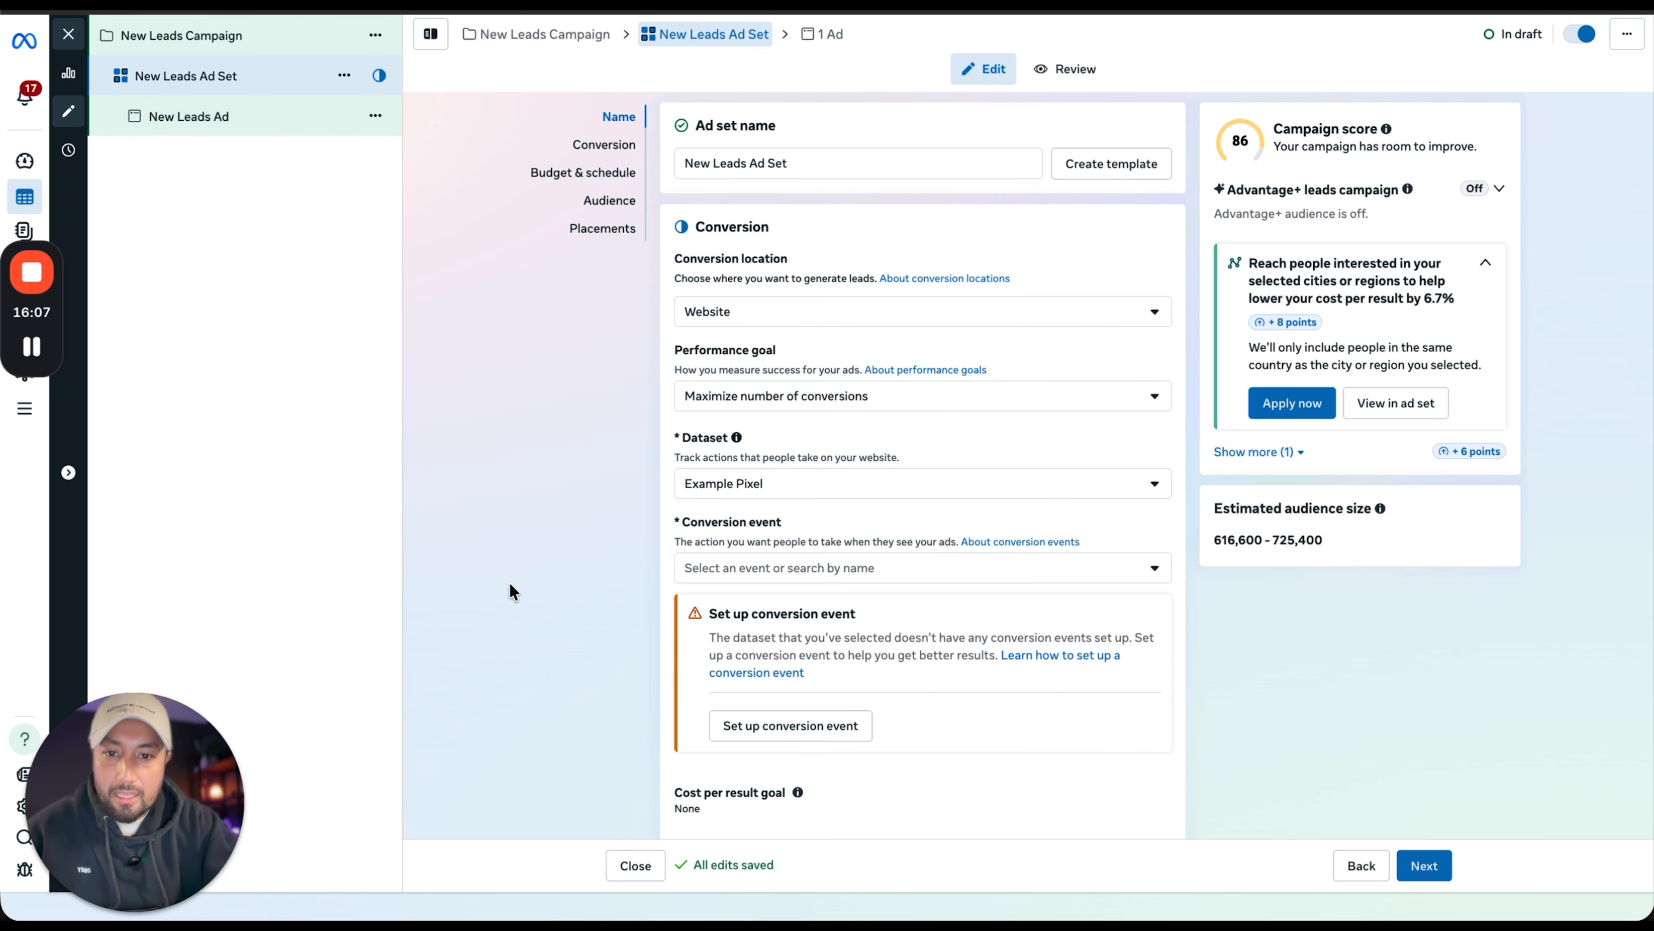
pyautogui.scroll(-10, 509, 582)
pyautogui.scroll(-9, 509, 582)
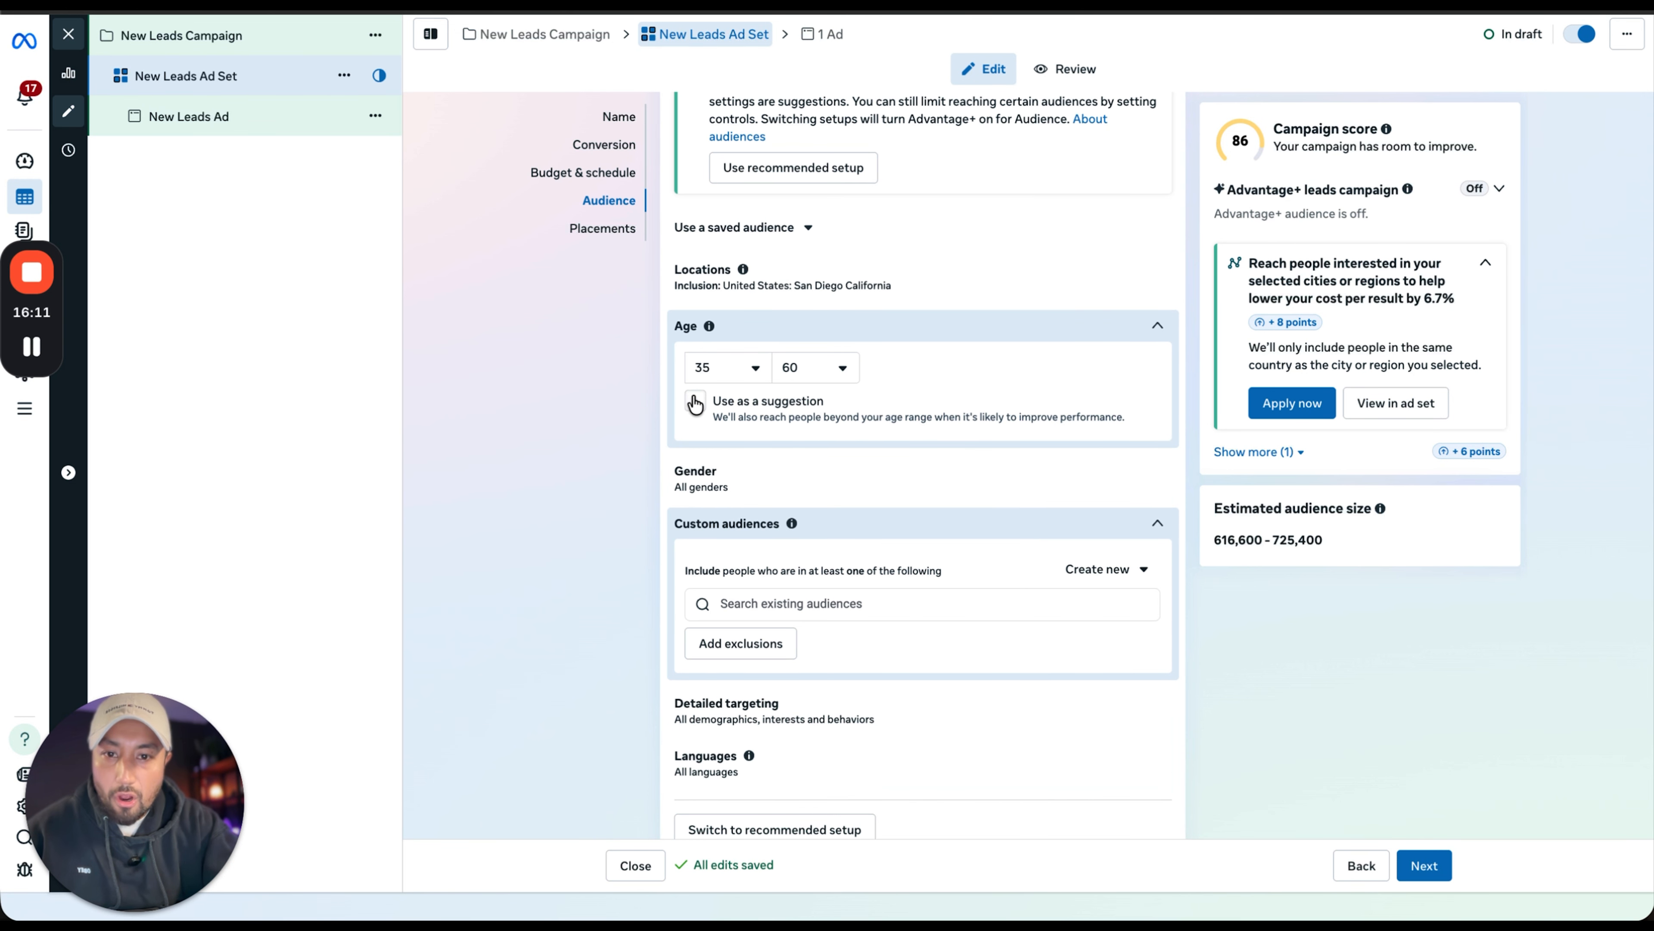
pyautogui.click(977, 290)
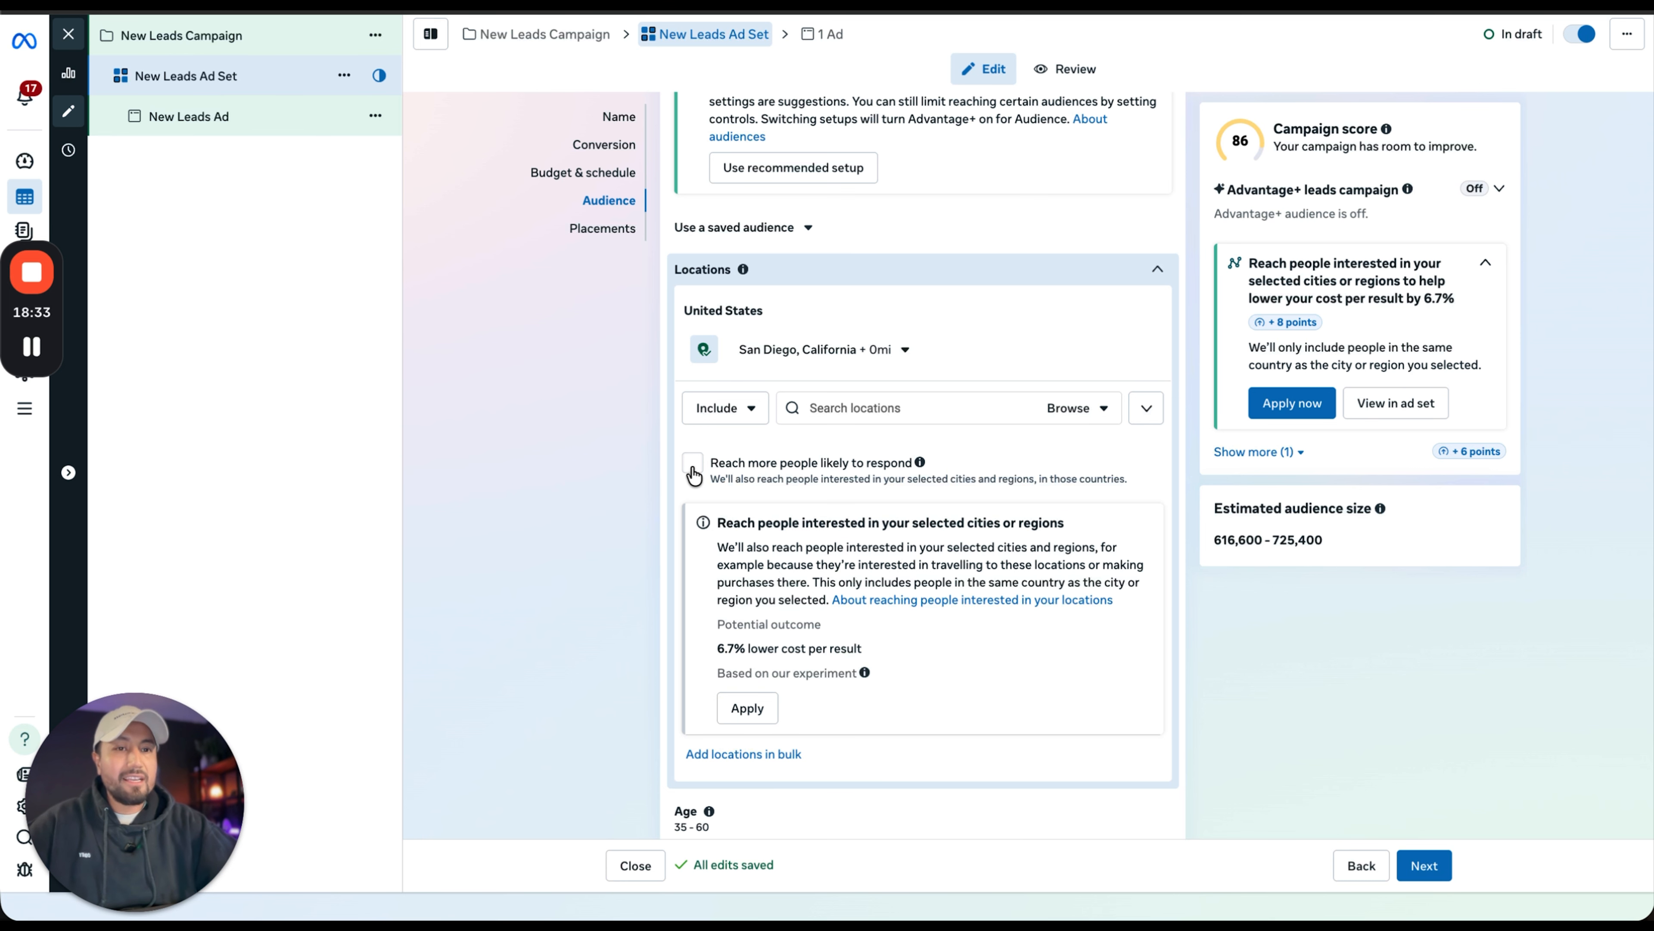
pyautogui.scroll(-1, 694, 476)
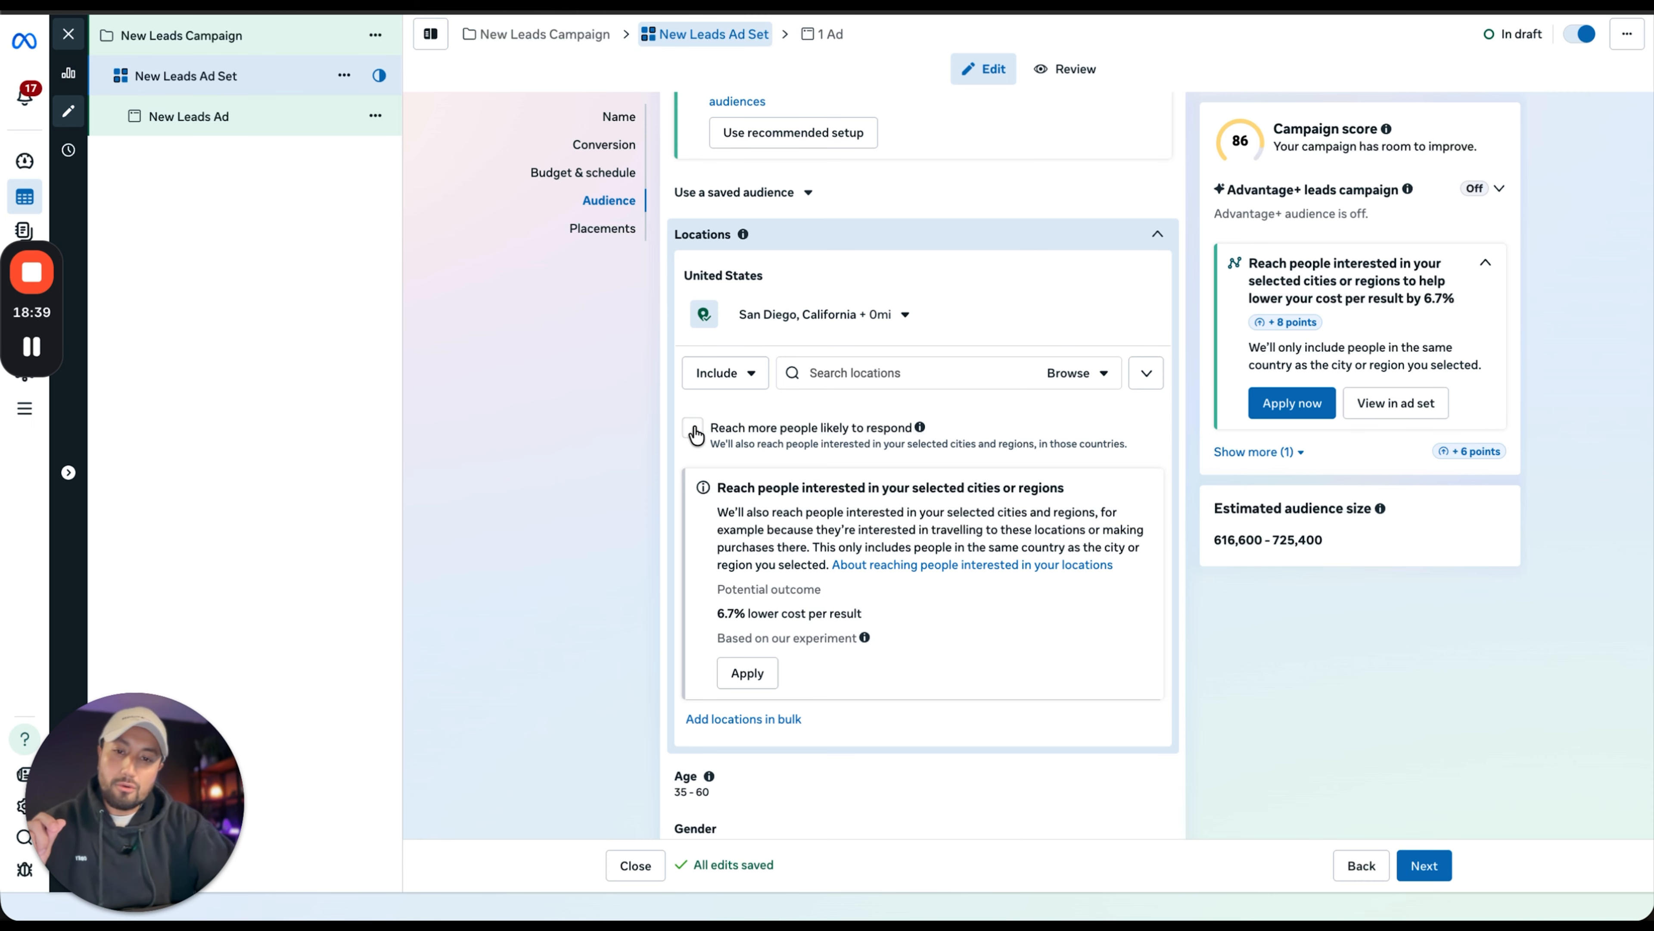
pyautogui.scroll(-2, 612, 523)
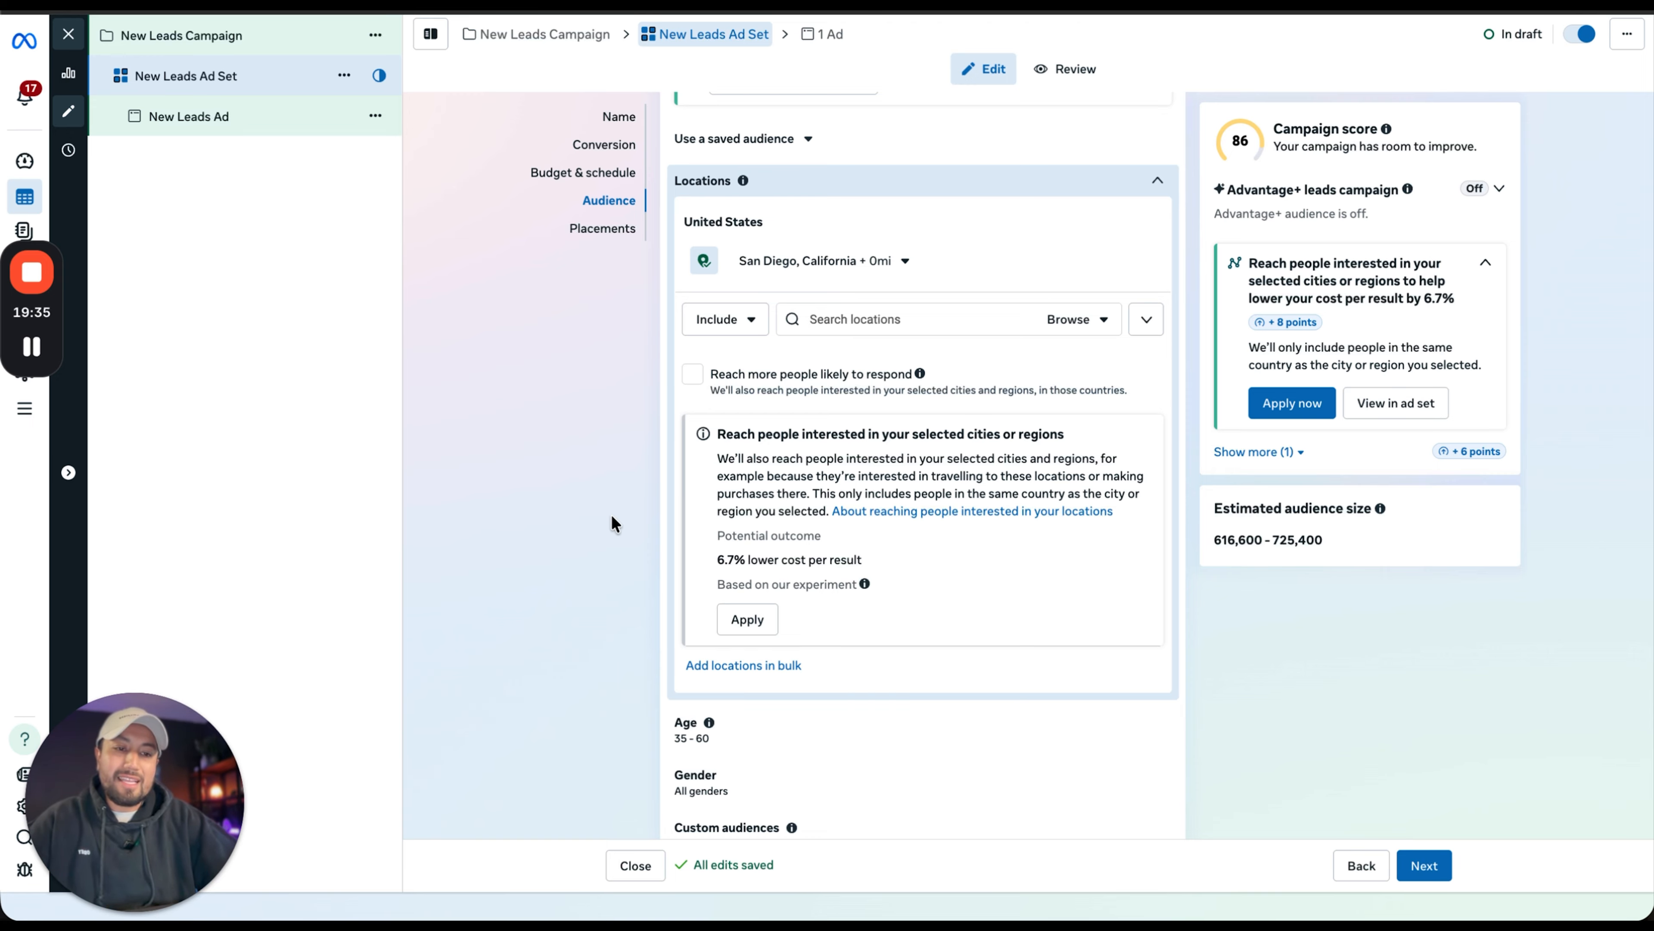
# - Show the location map and examine the San Diego location's options and surrounding area
pyautogui.click(1081, 269)
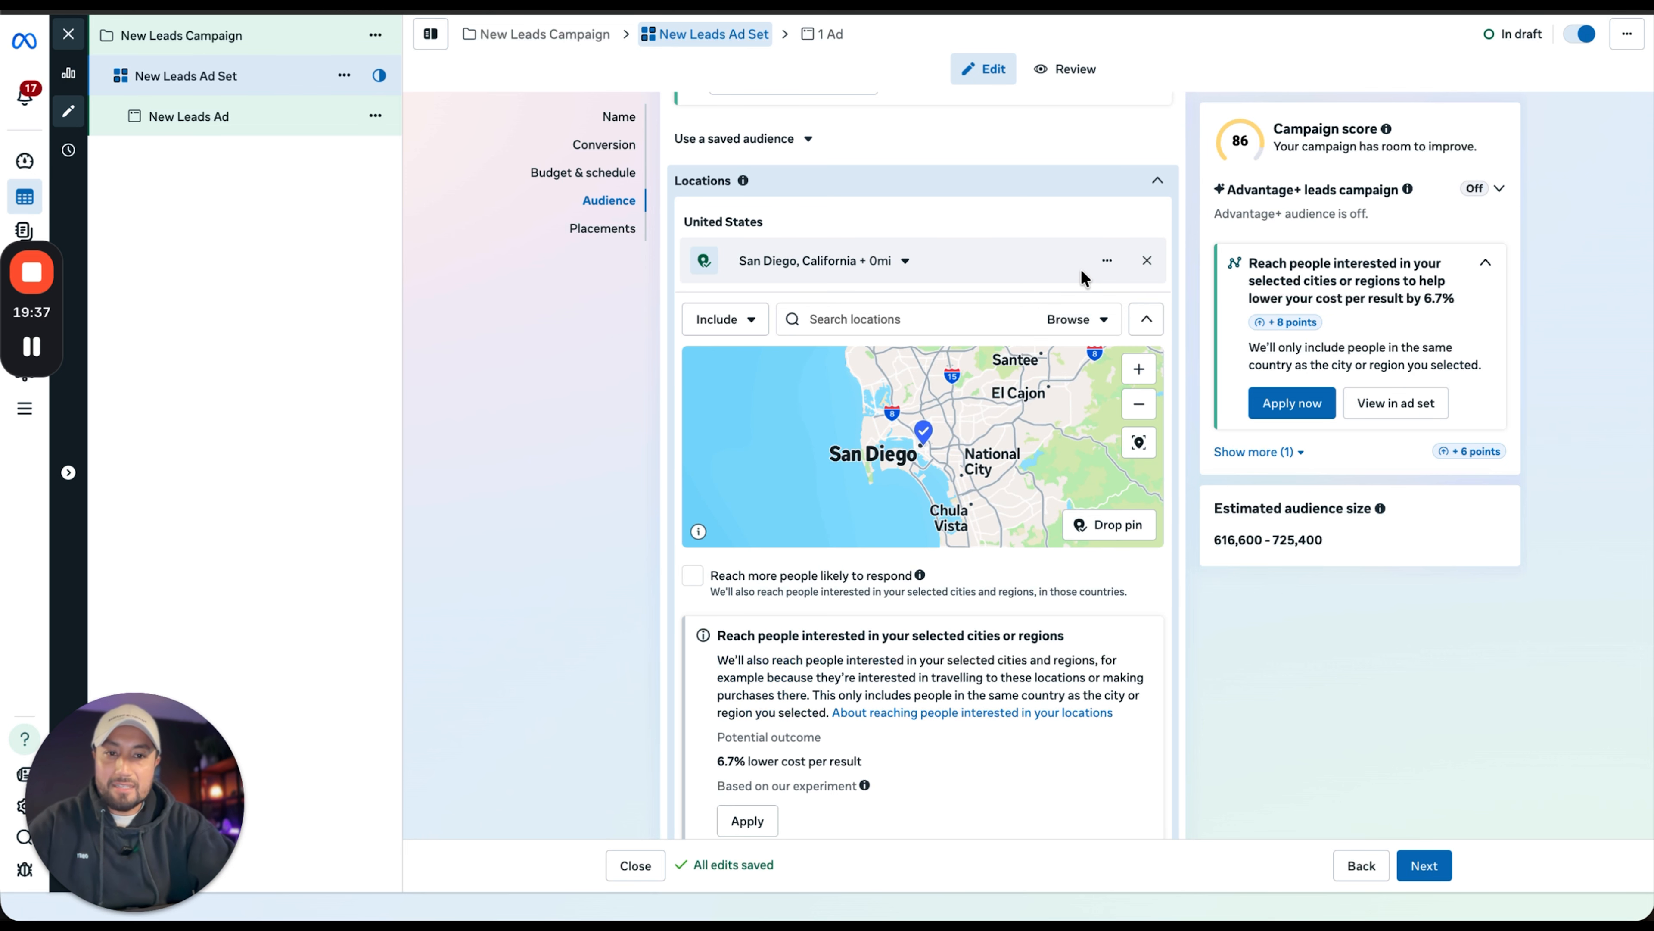
pyautogui.click(1108, 262)
pyautogui.click(919, 215)
pyautogui.scroll(1, 779, 287)
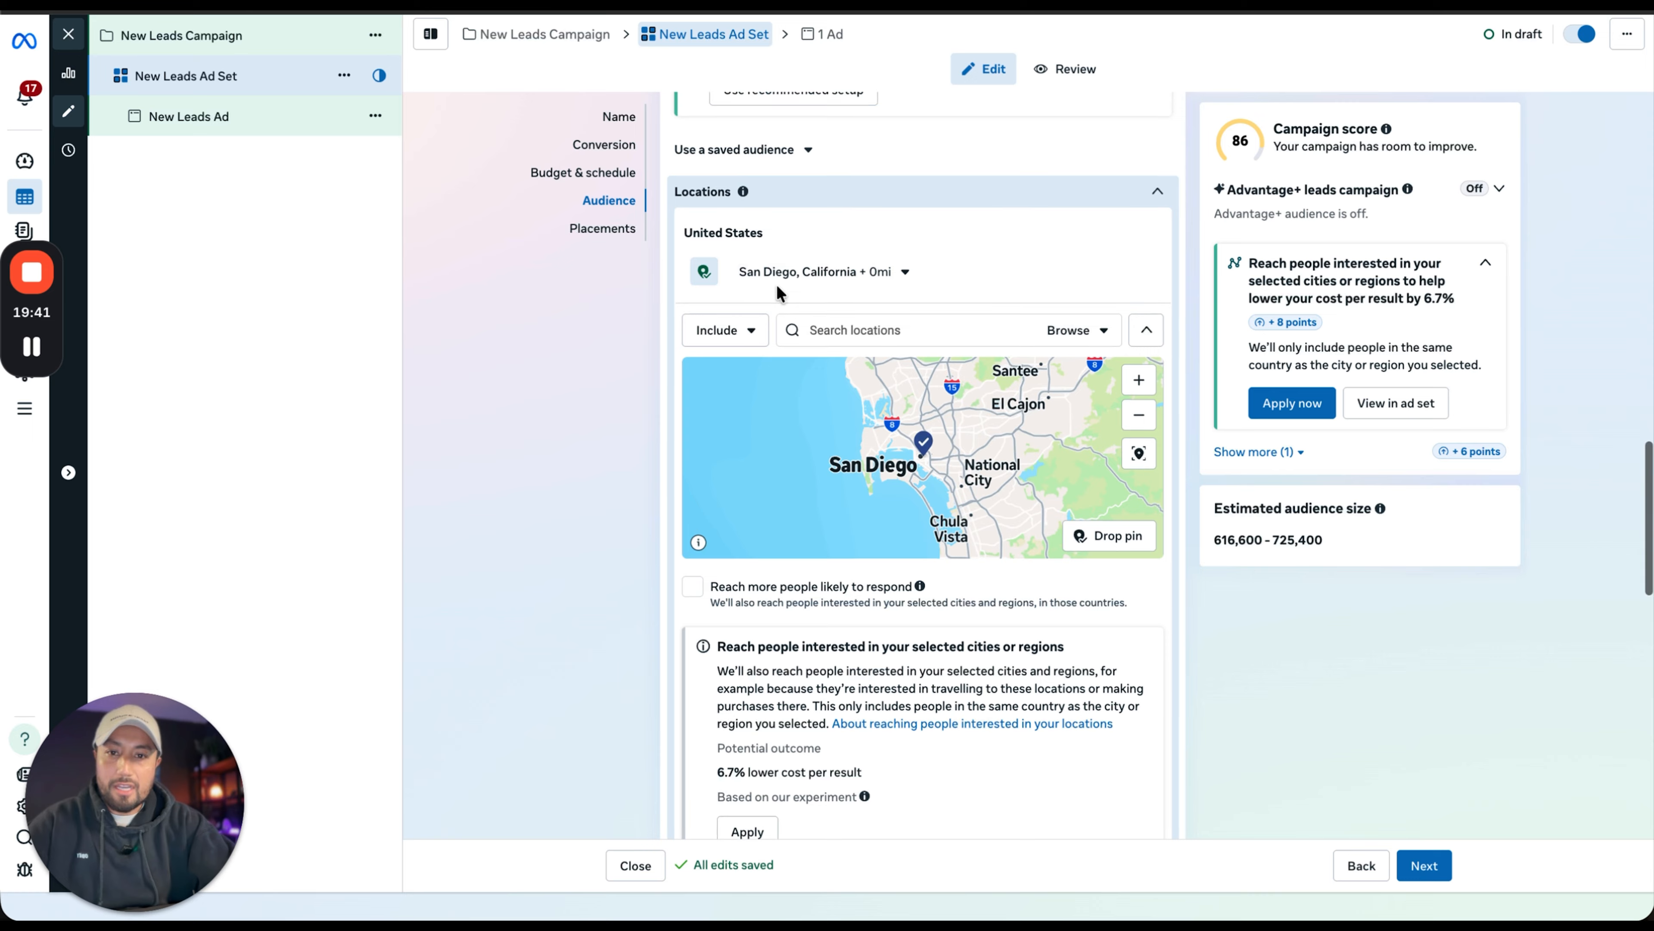
pyautogui.scroll(3, 778, 284)
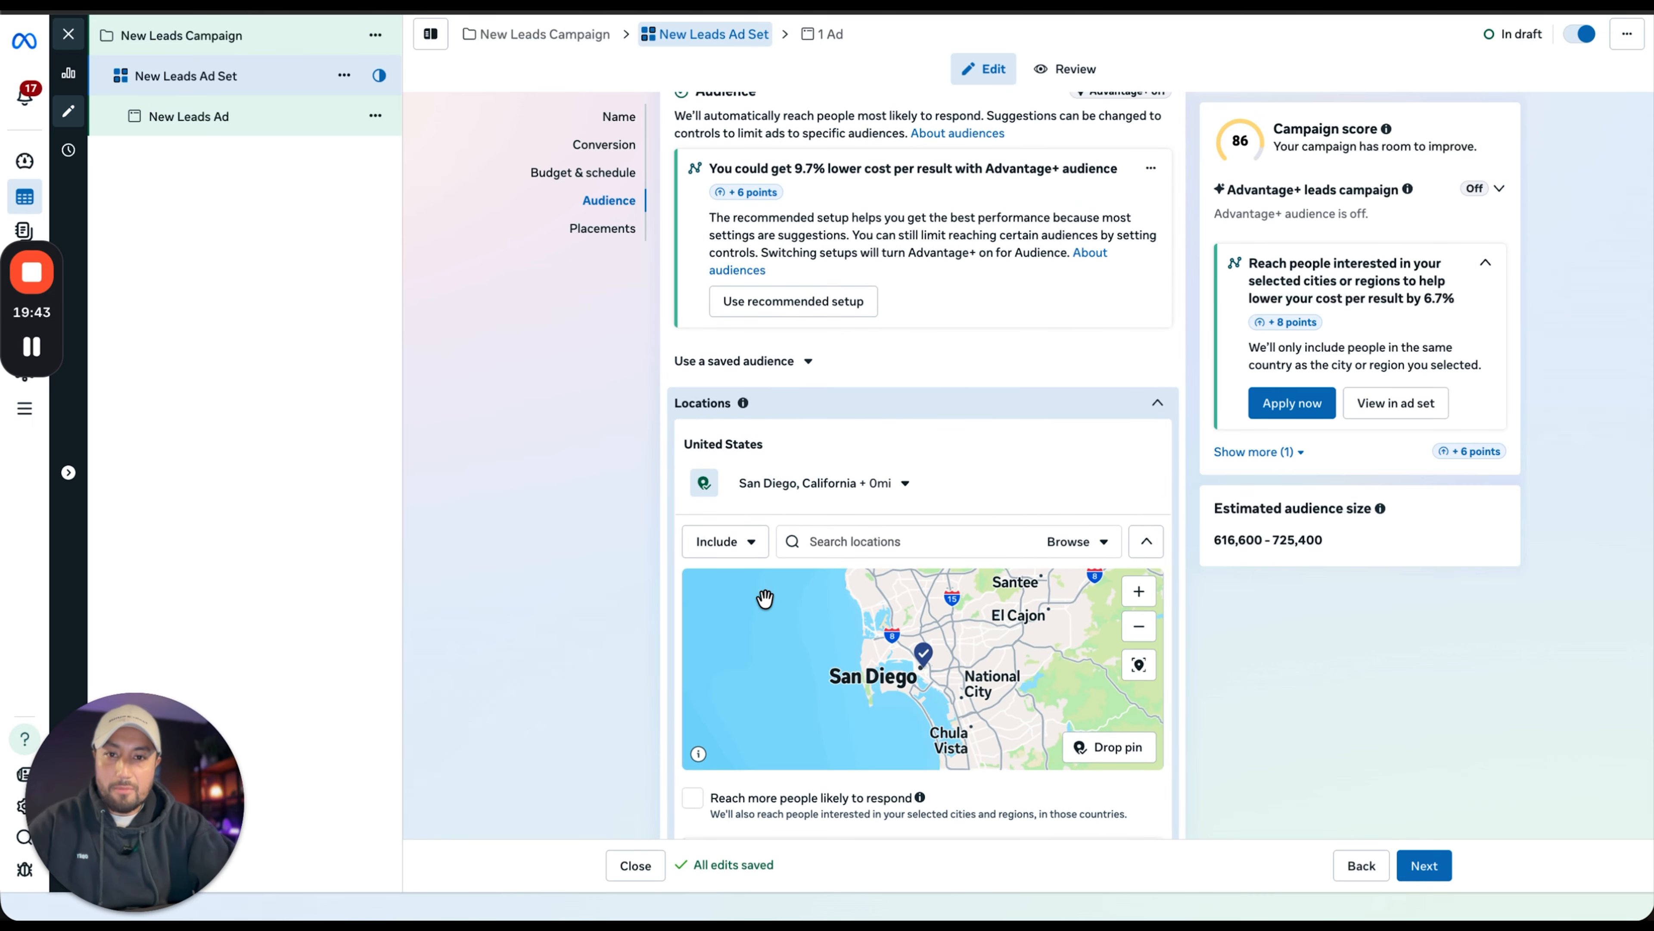
pyautogui.scroll(-3, 765, 598)
pyautogui.scroll(-1, 517, 642)
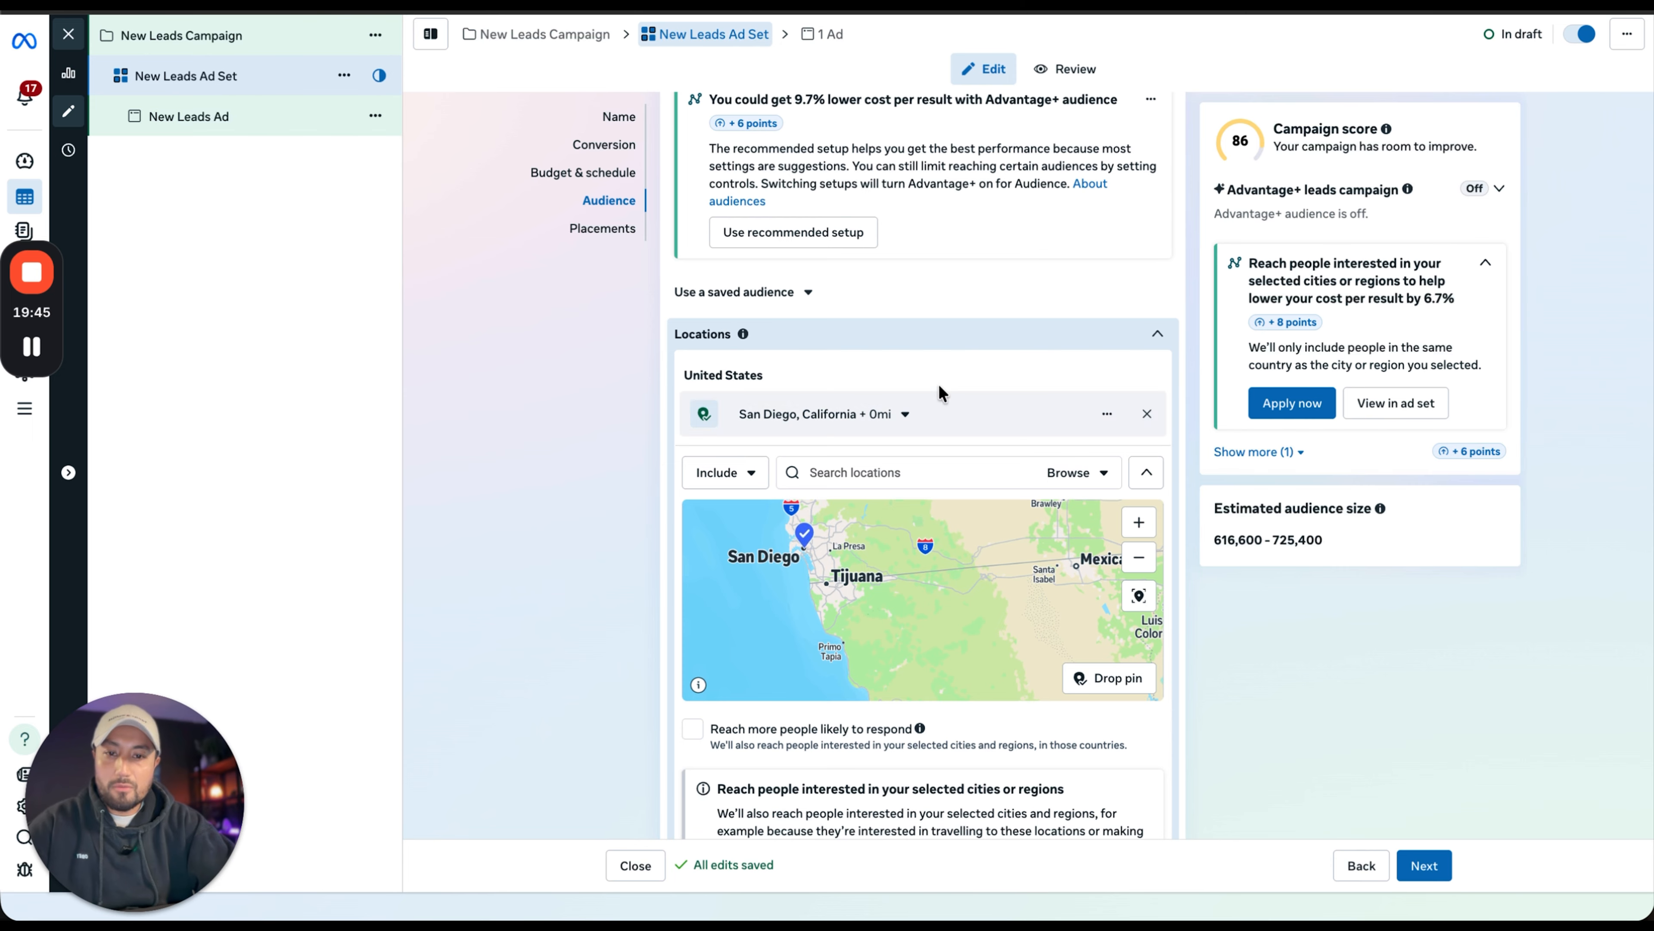
pyautogui.scroll(-1, 940, 389)
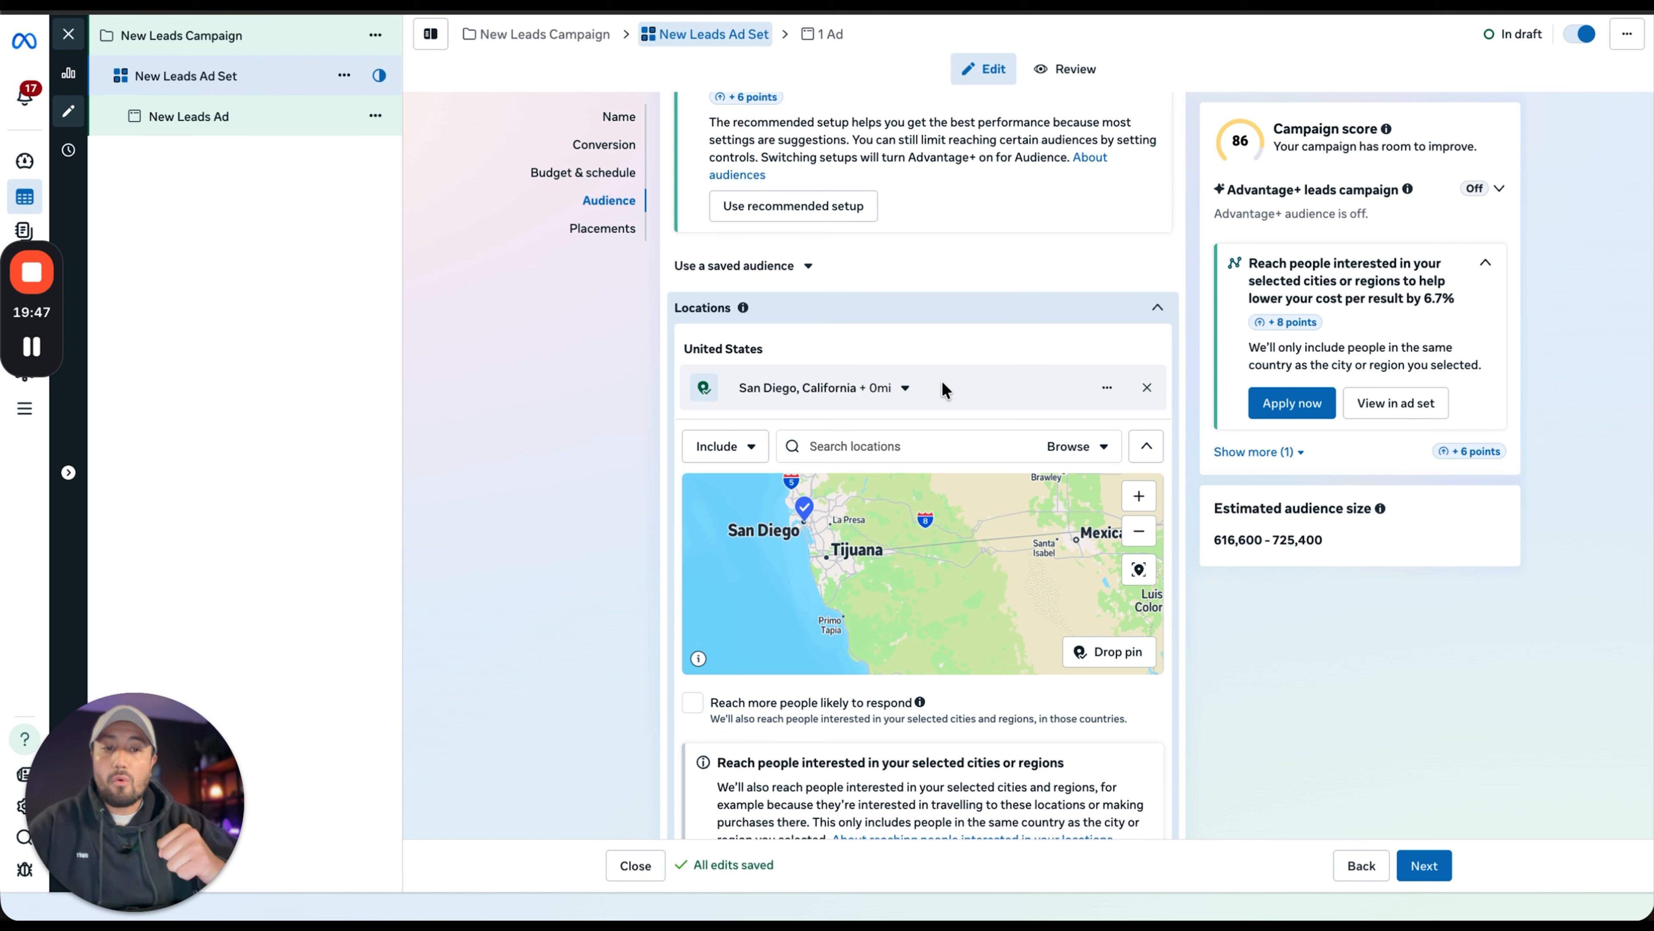